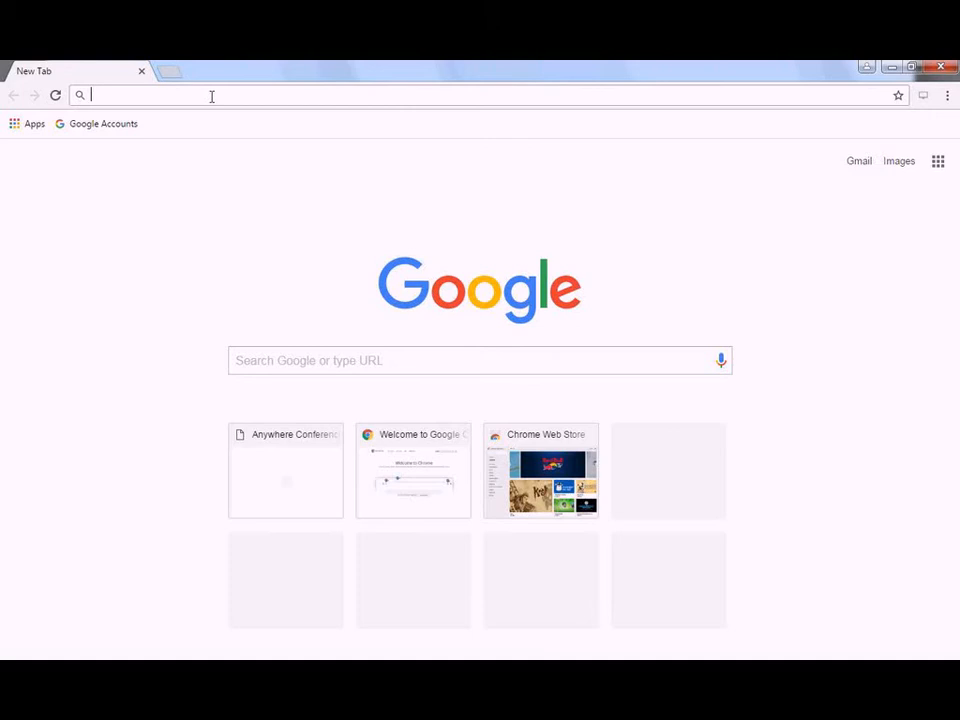
- Load portal.galsonlabs.com in Chrome's address bar
text(portal.g)
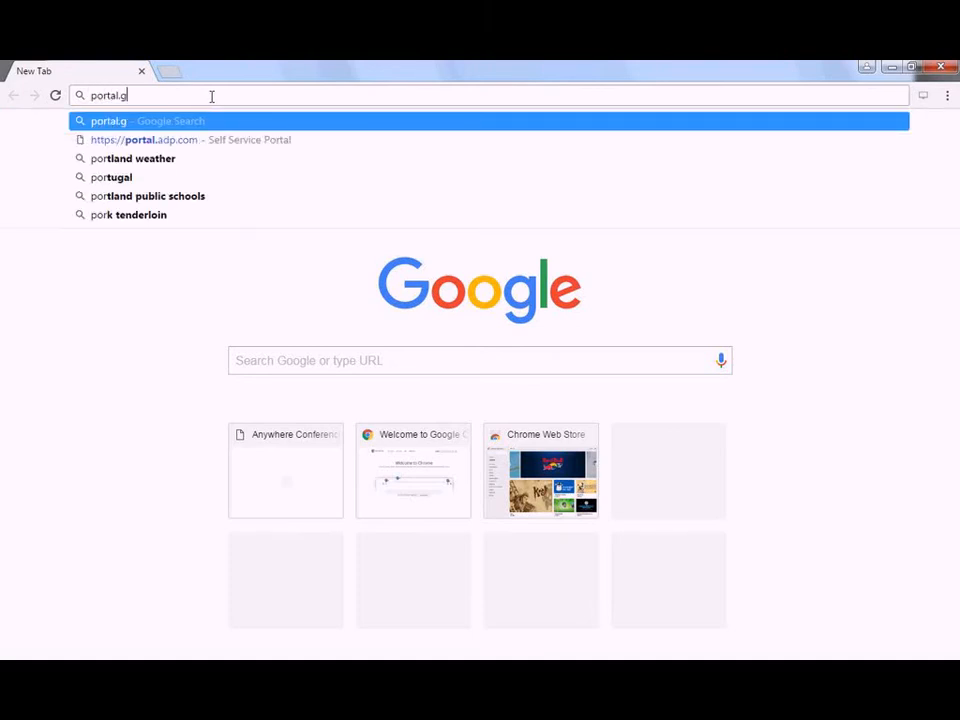
text(alsonlabs)
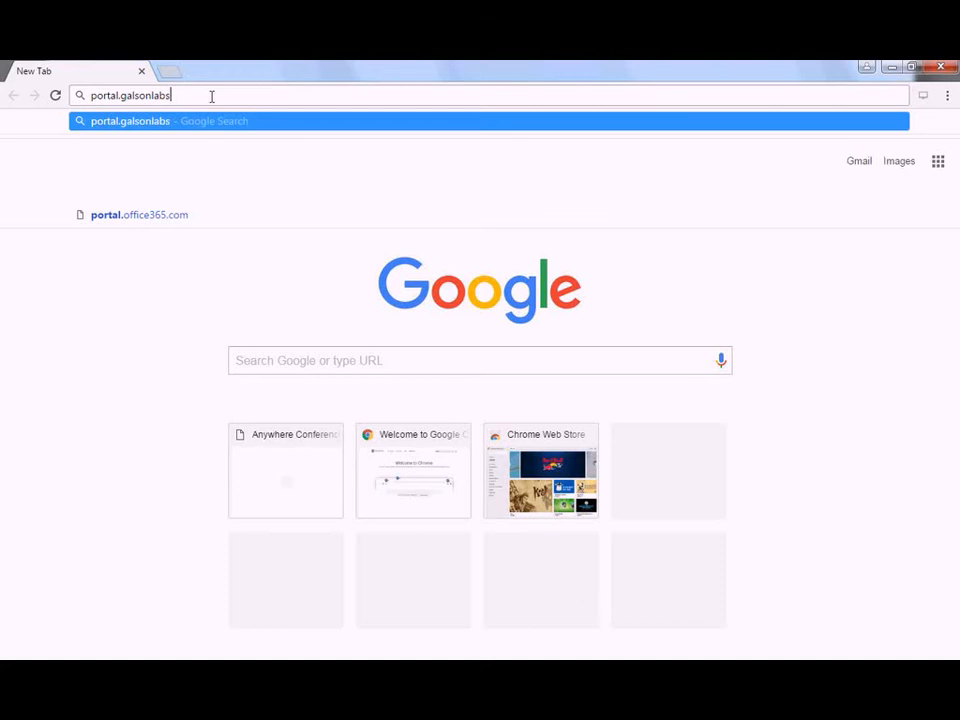
text(.com)
key(Return)
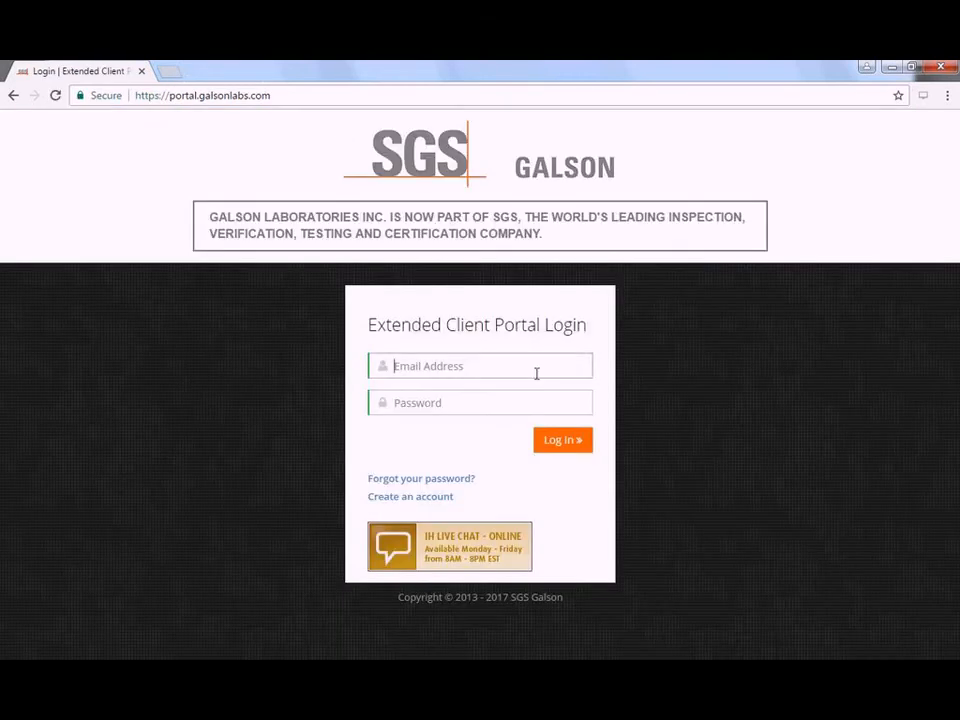
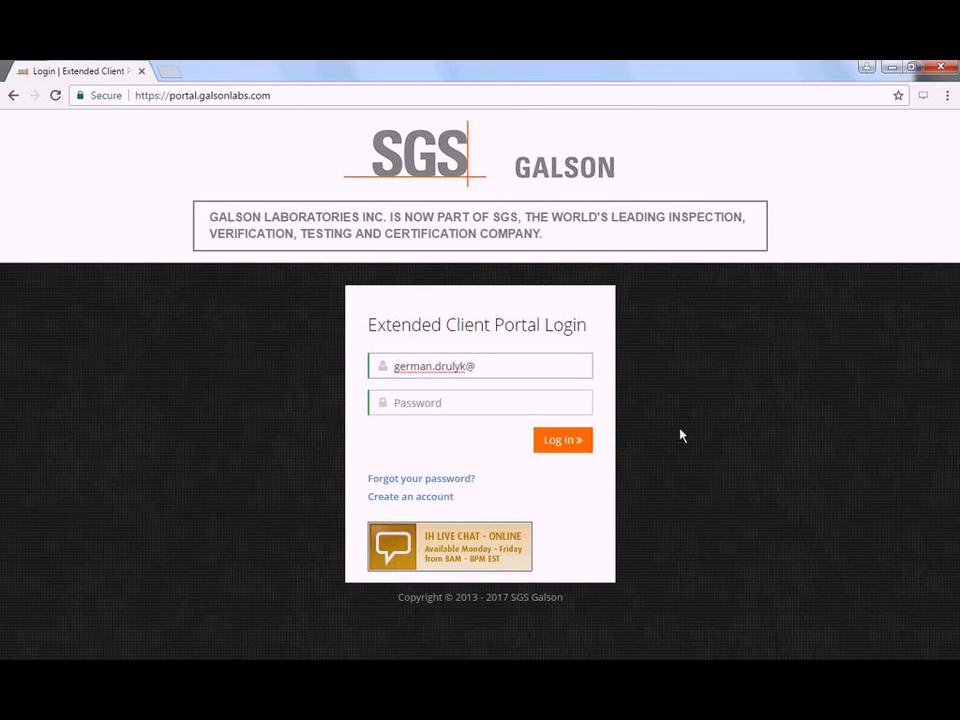
- Enter the account e-mail address and password on the Login page and log in
key(Tab)
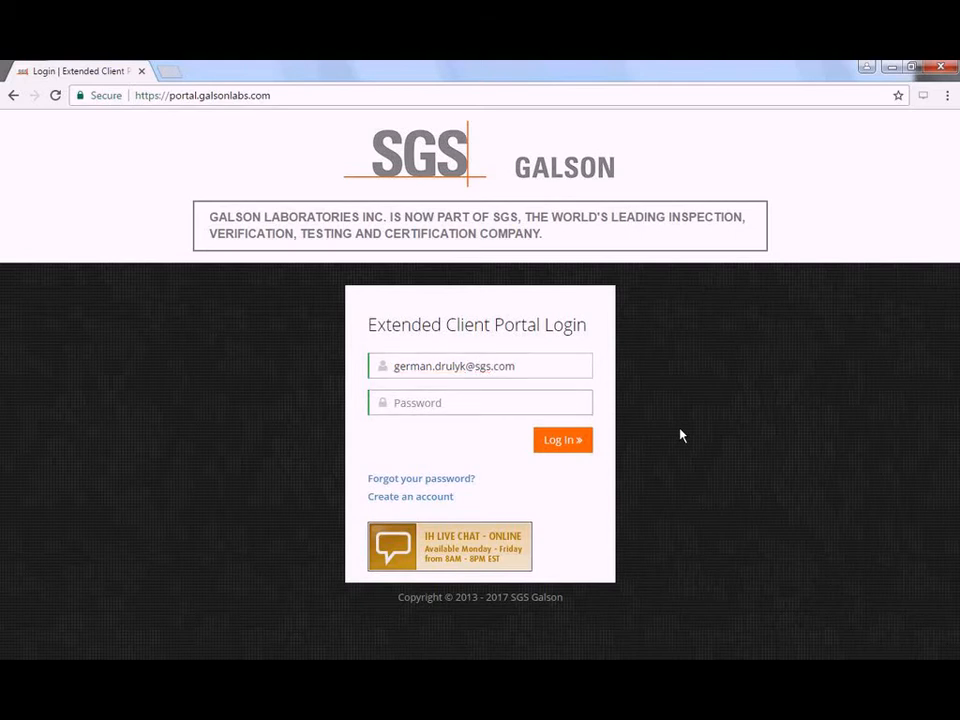
text(***********)
click(578, 446)
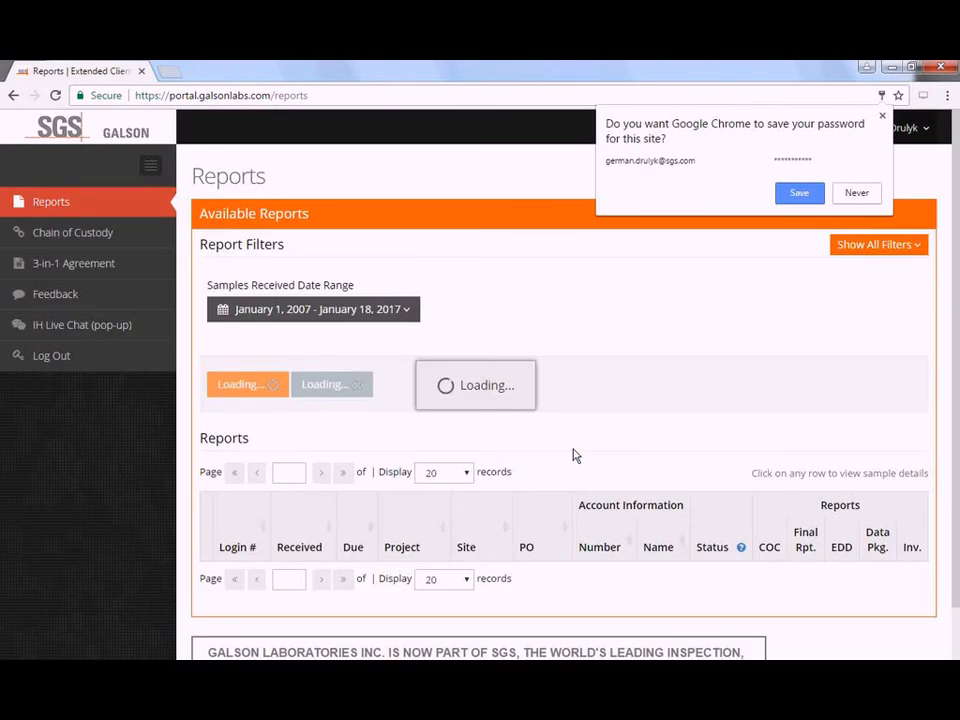
- Decline Chrome's save-password offer and scroll down to the 583-record Reports table
click(119, 463)
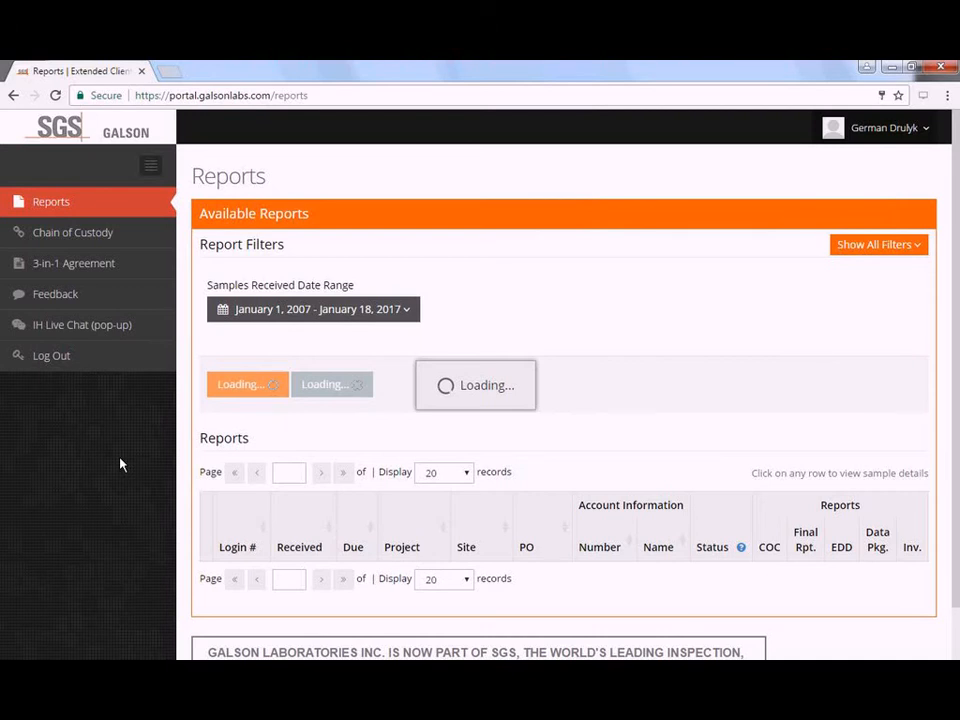
scroll(120, 464, down, 1)
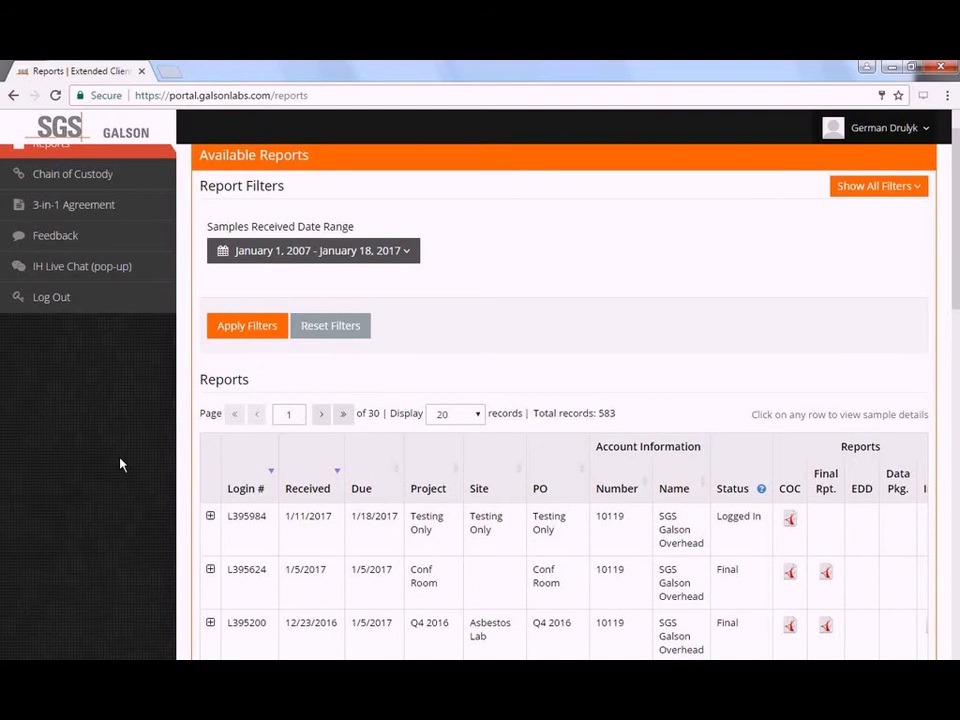
scroll(120, 464, down, 3)
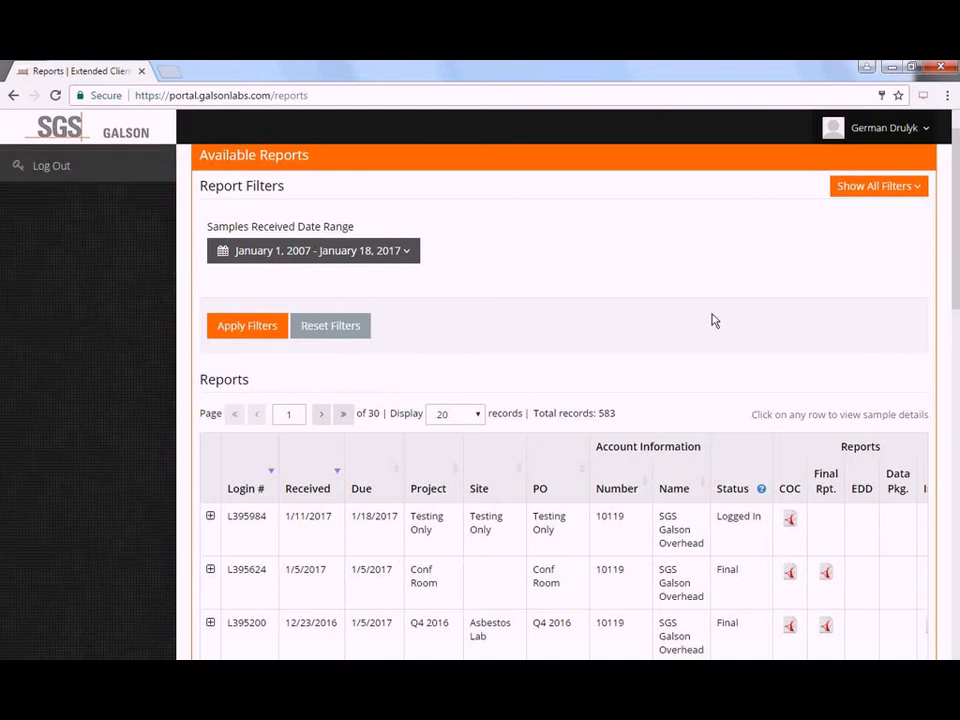
scroll(713, 321, down, 3)
scroll(703, 327, down, 1)
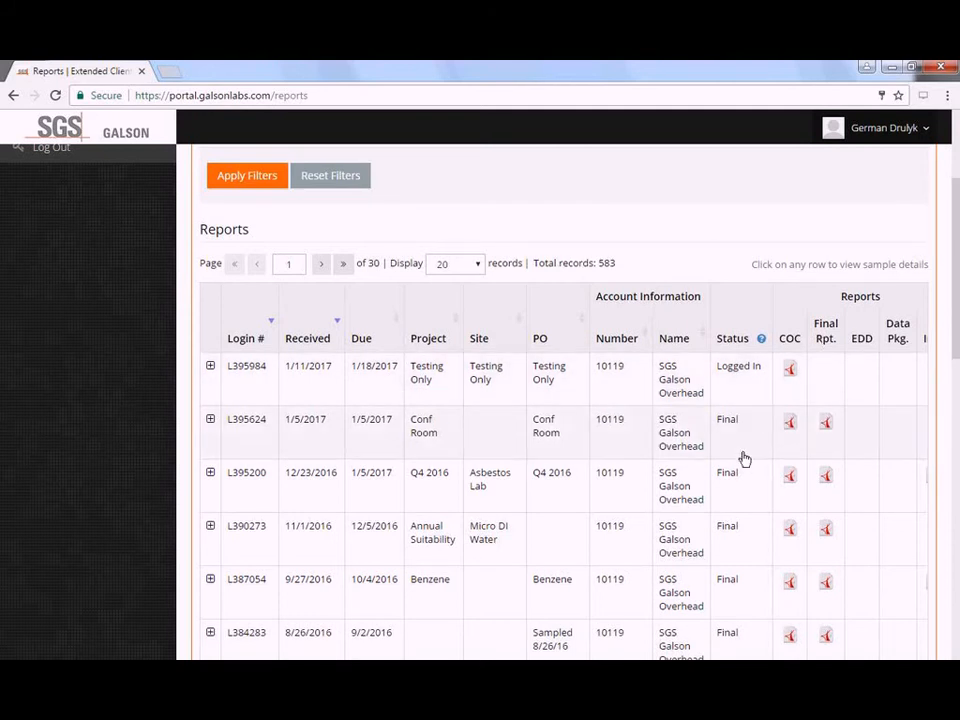
click(762, 340)
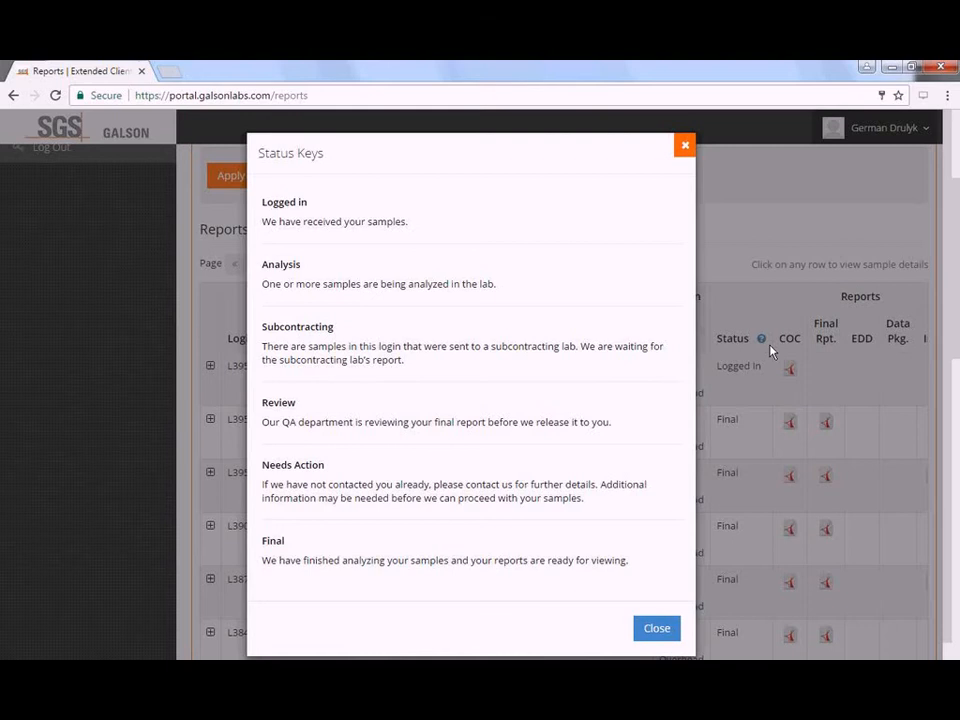
click(656, 629)
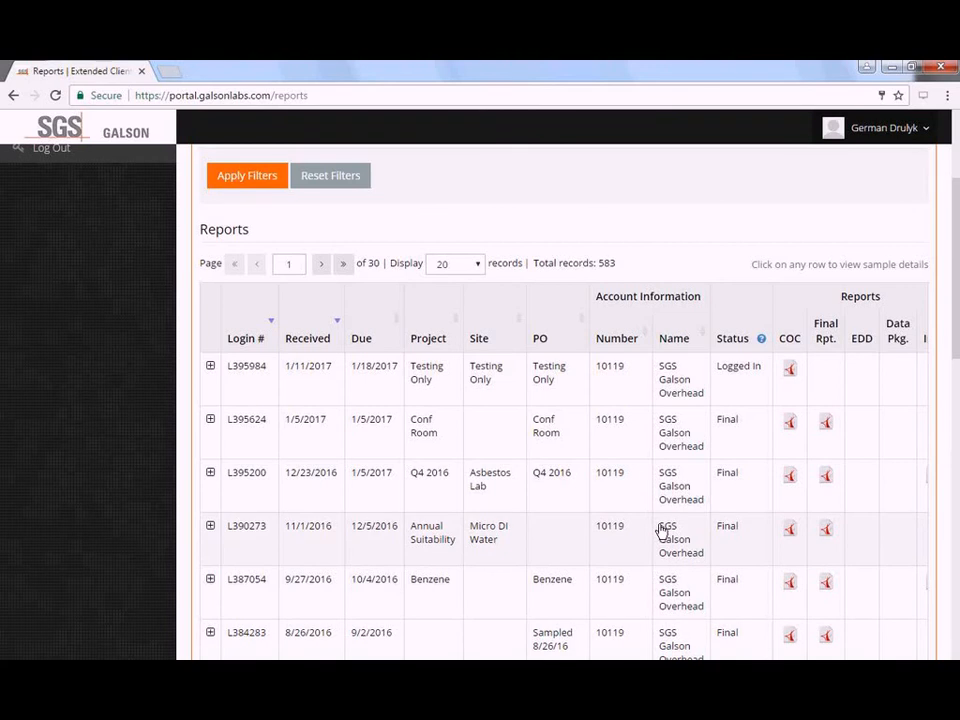
- Return to the top and open Chain of Custody Forms, showing 3 draft COCs
scroll(660, 530, up, 3)
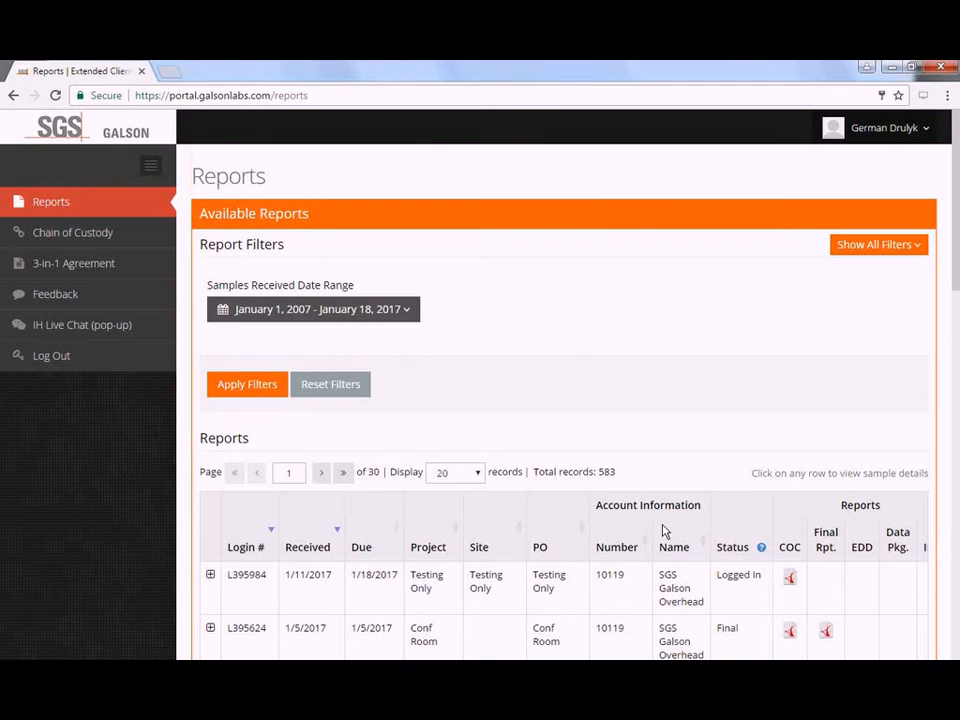
click(125, 247)
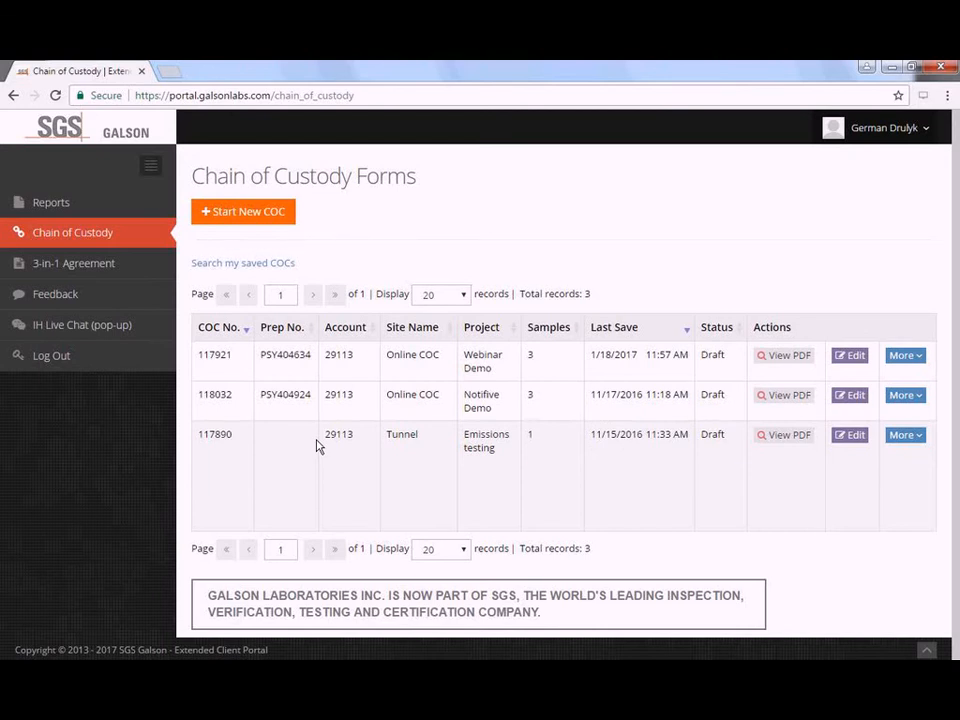
double_click(217, 434)
double_click(285, 394)
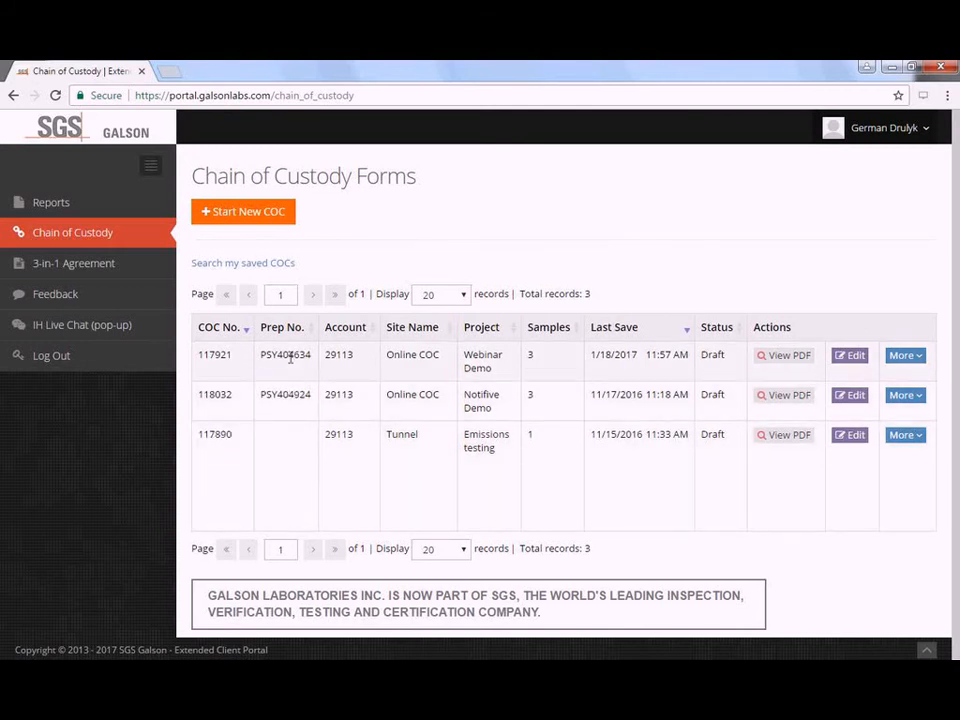
double_click(288, 355)
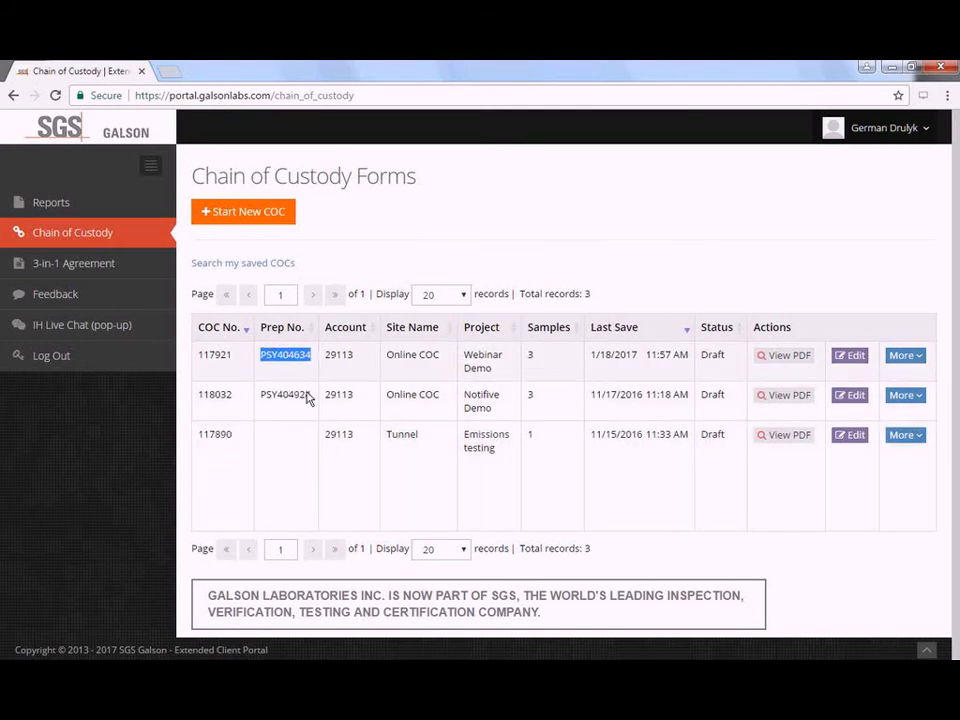
click(283, 452)
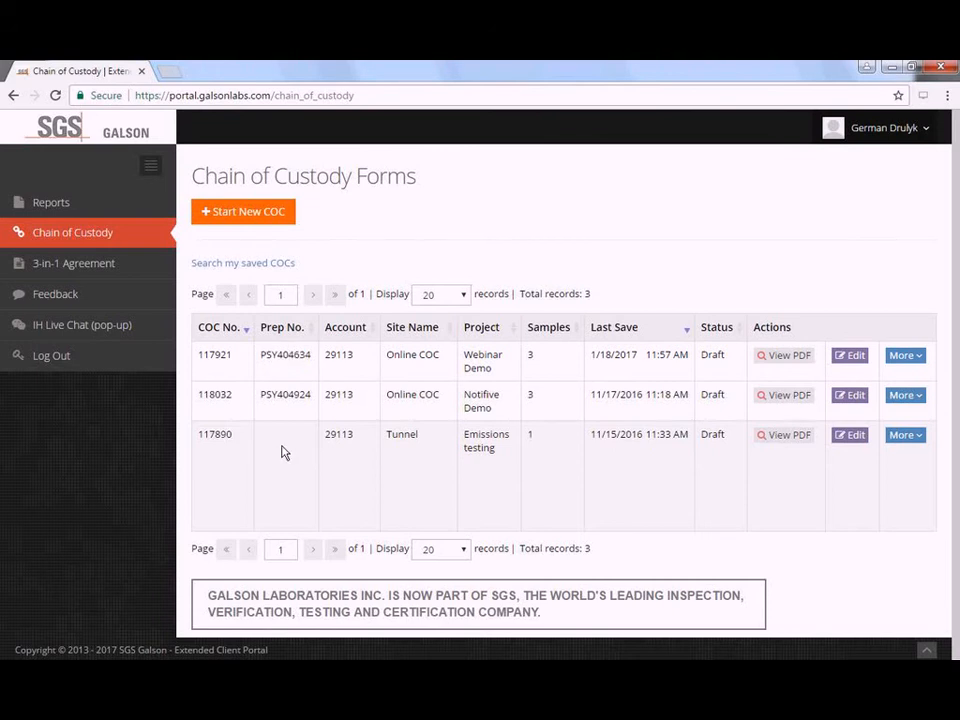
double_click(214, 435)
click(297, 452)
double_click(489, 366)
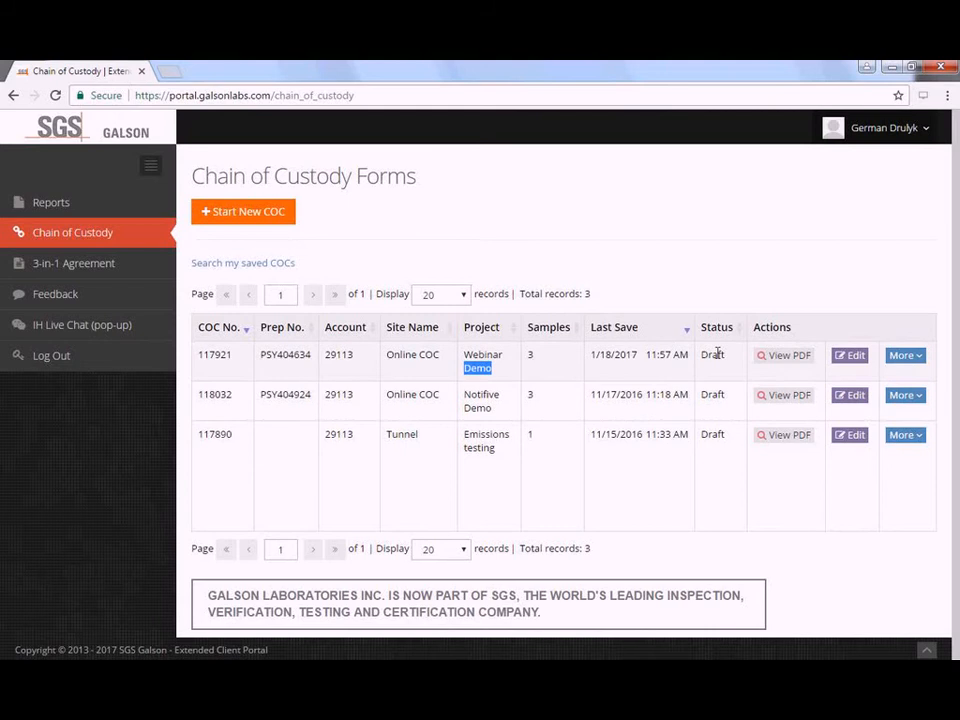
click(719, 360)
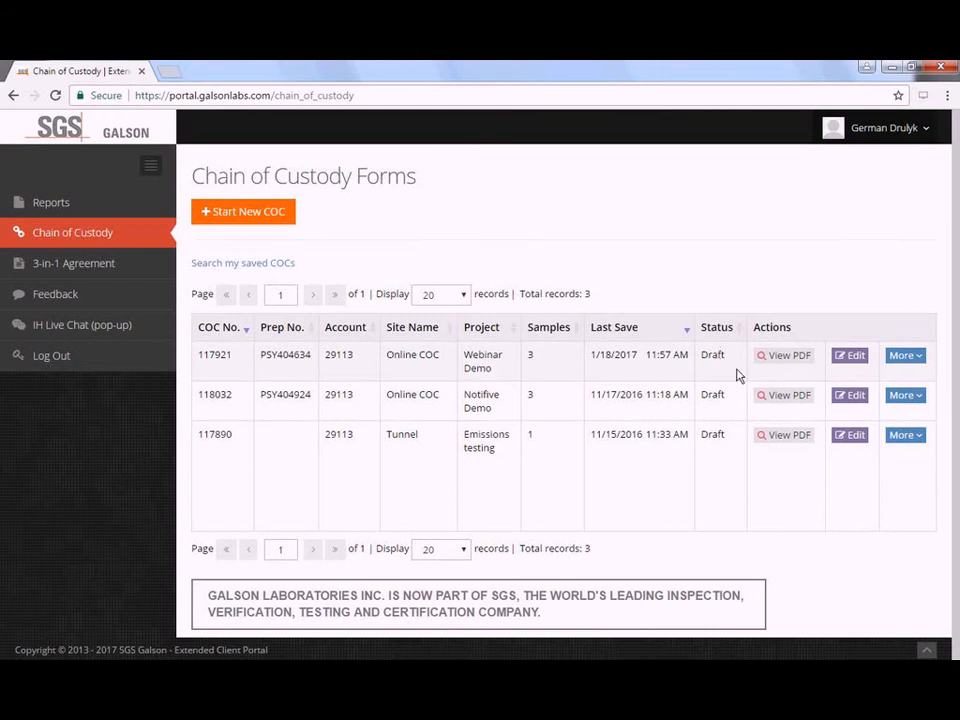
- Edit draft COC 117921 and scroll Account & Billing down to P.O. No. 521365245
click(857, 370)
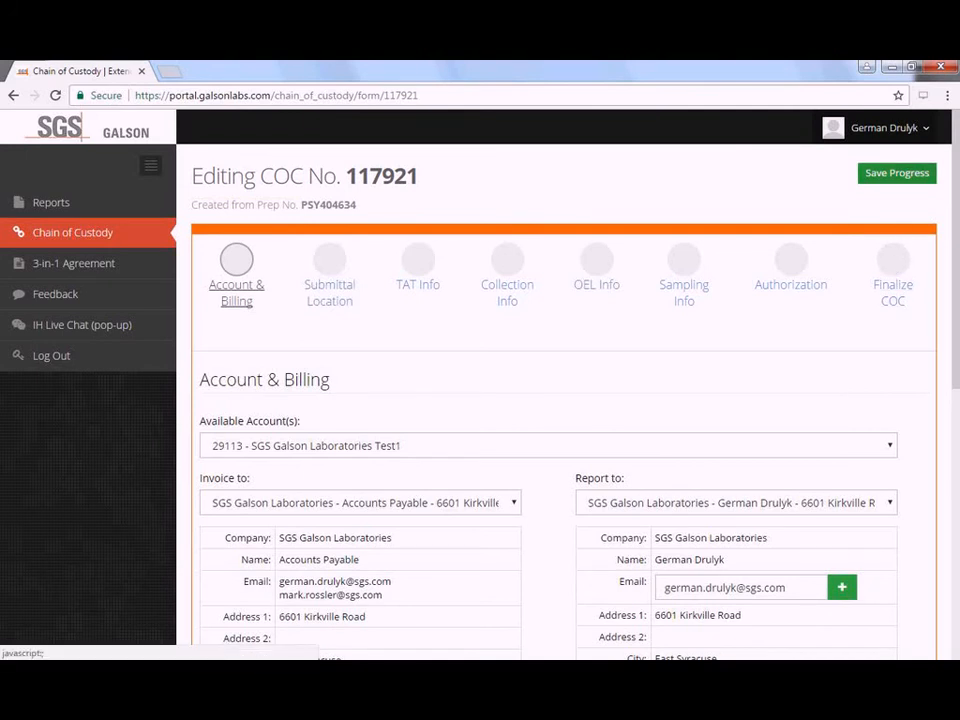
scroll(560, 400, down, 2)
scroll(560, 400, down, 4)
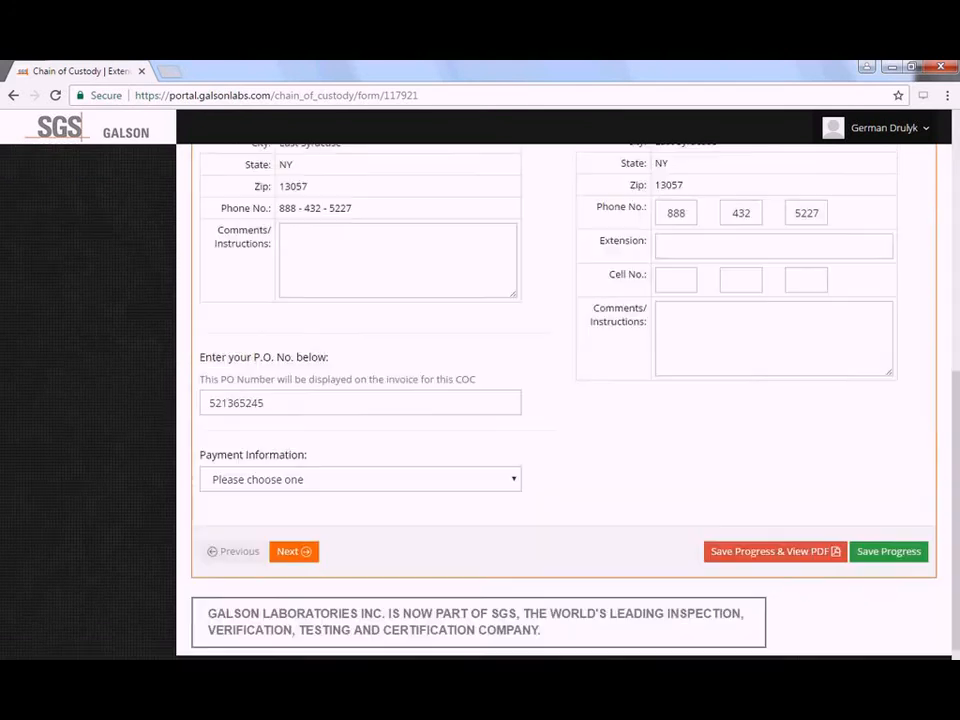
scroll(887, 420, down, 1)
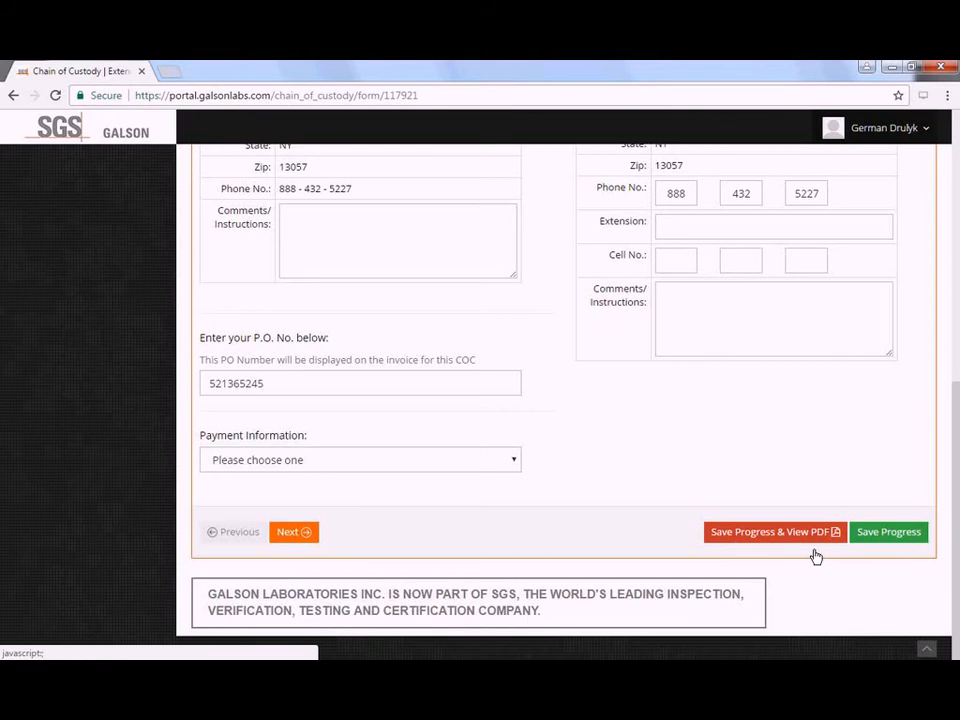
- Save COC 117921 progress, scroll through both PDF pages, and close the preview
click(813, 550)
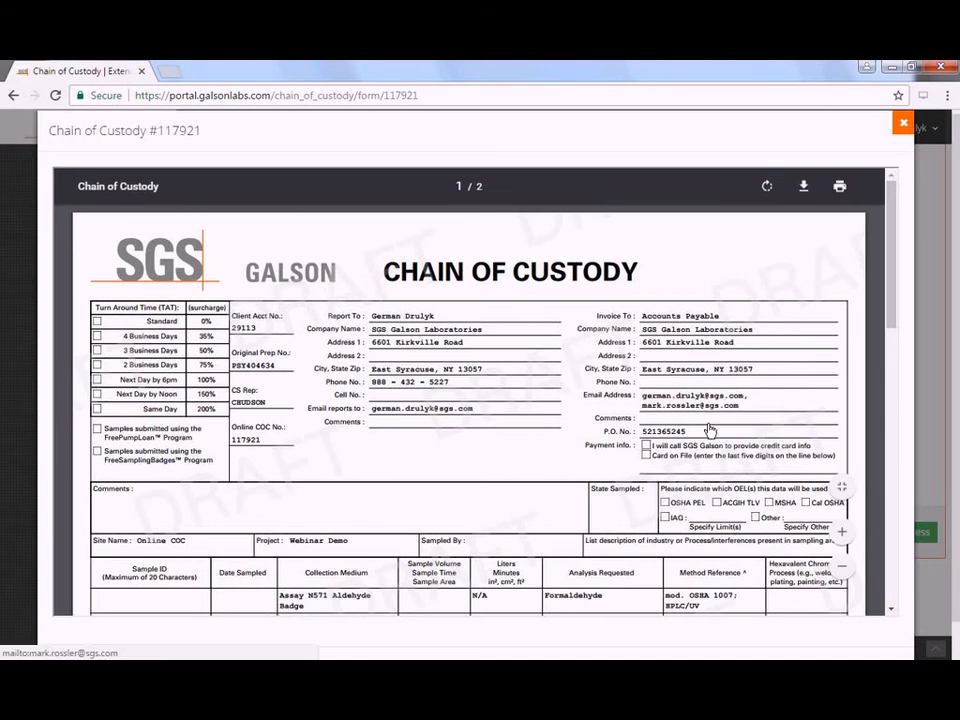
scroll(710, 428, down, 3)
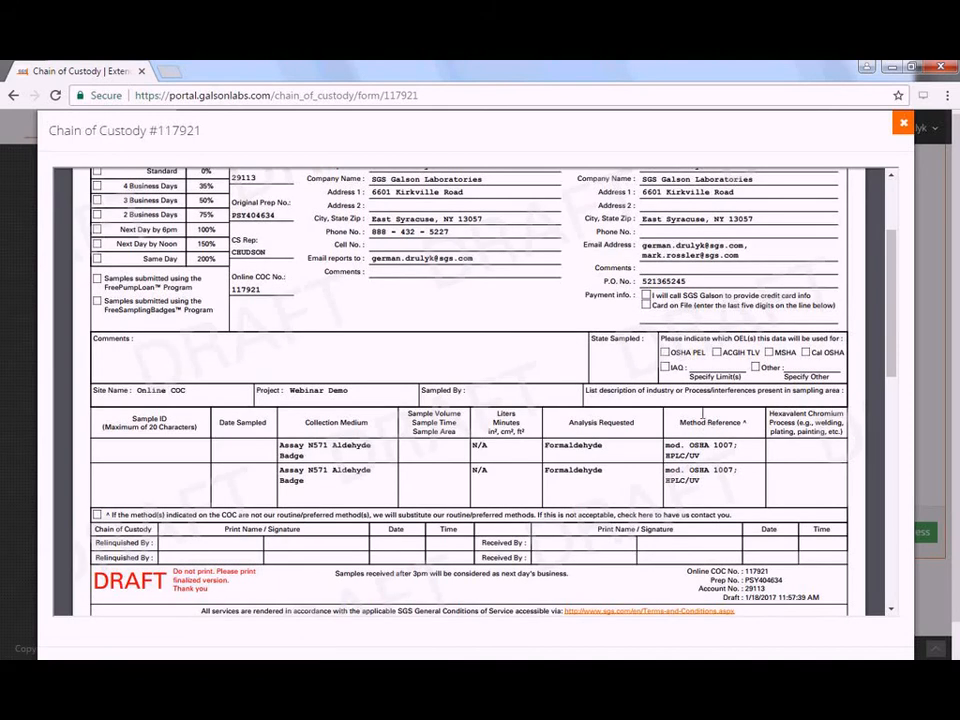
scroll(708, 418, down, 5)
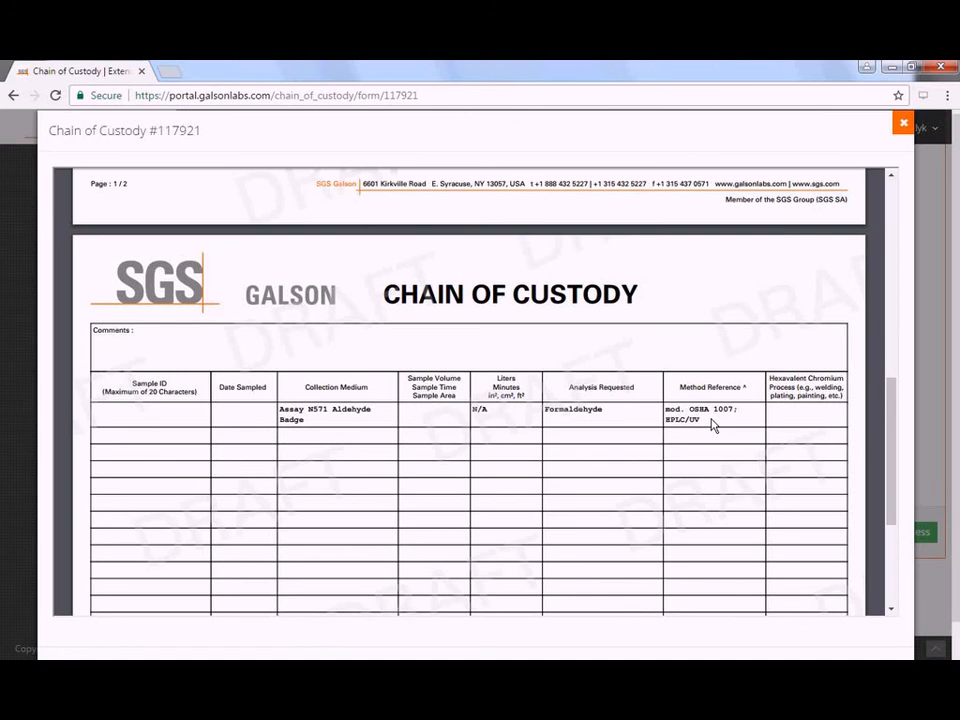
scroll(730, 440, down, 2)
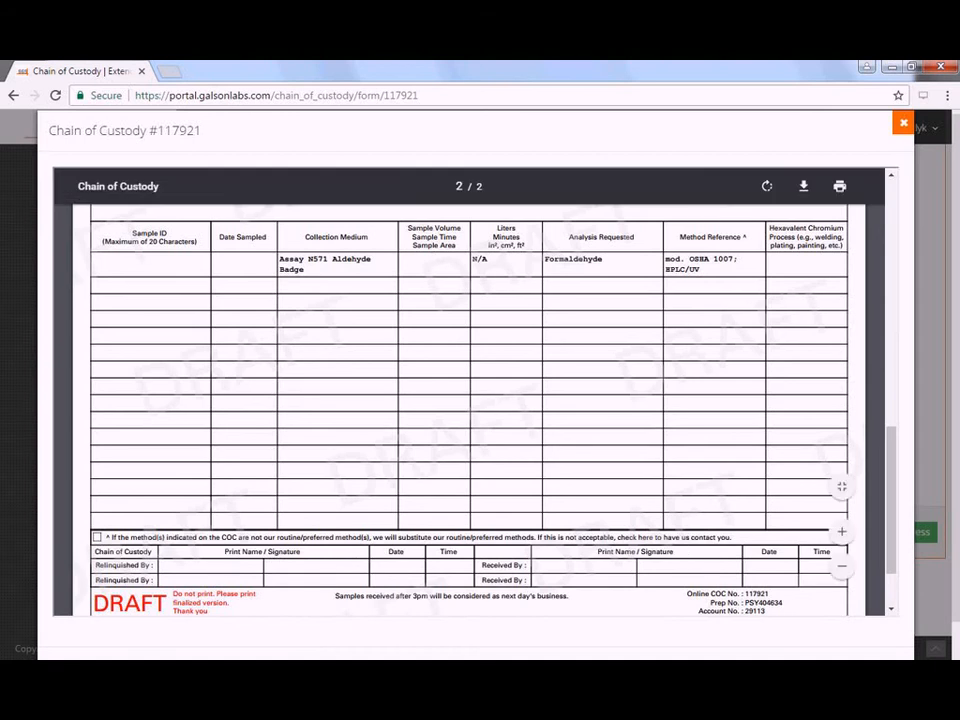
click(905, 127)
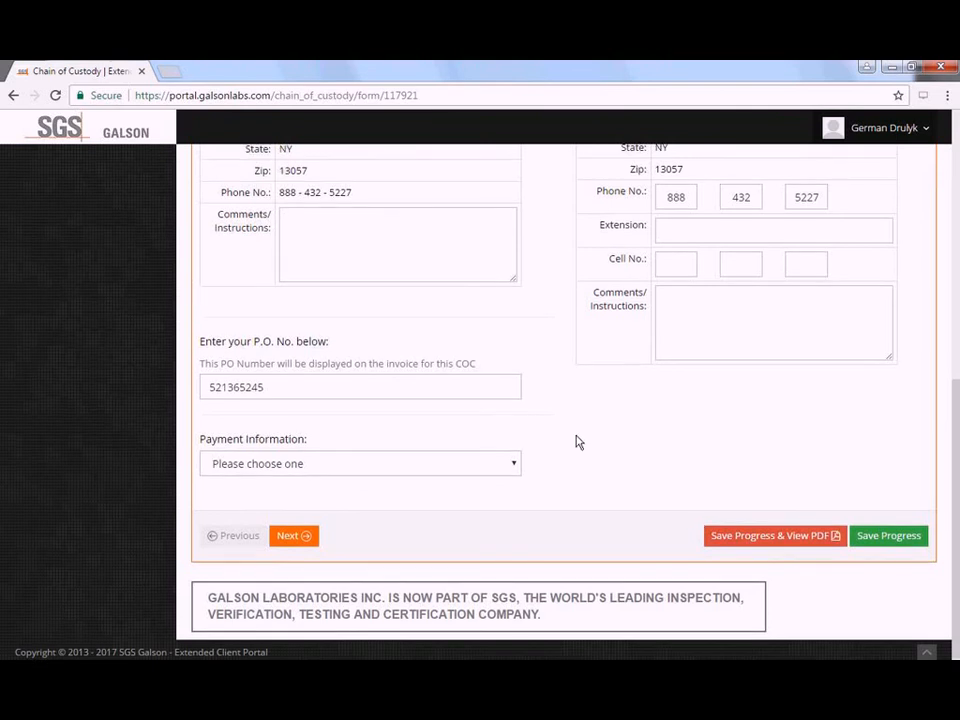
scroll(574, 441, up, 3)
scroll(577, 440, up, 5)
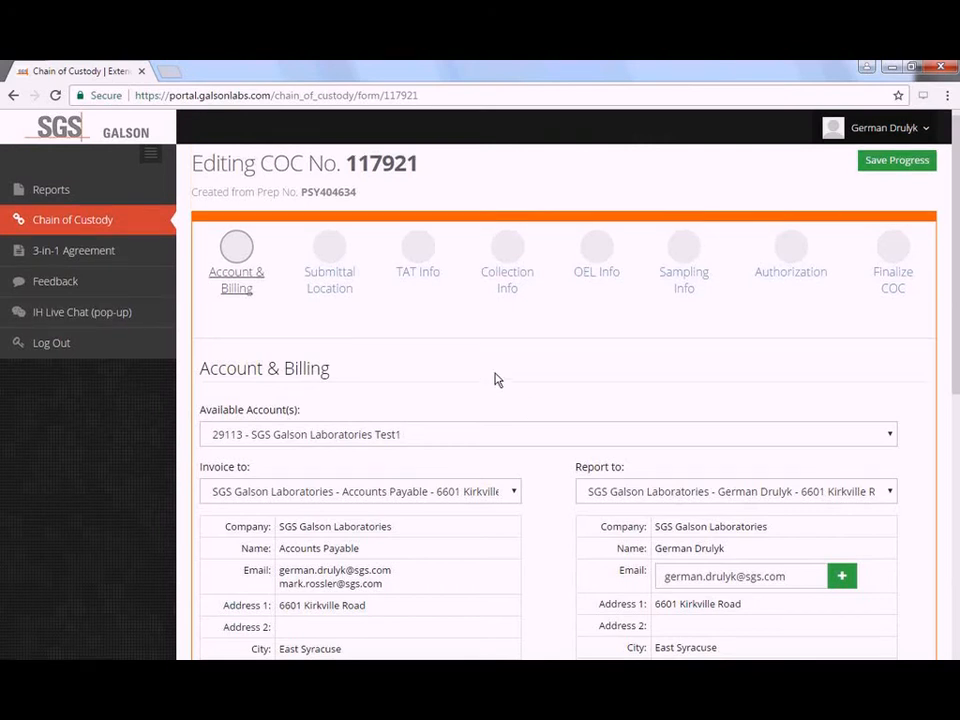
scroll(495, 378, down, 1)
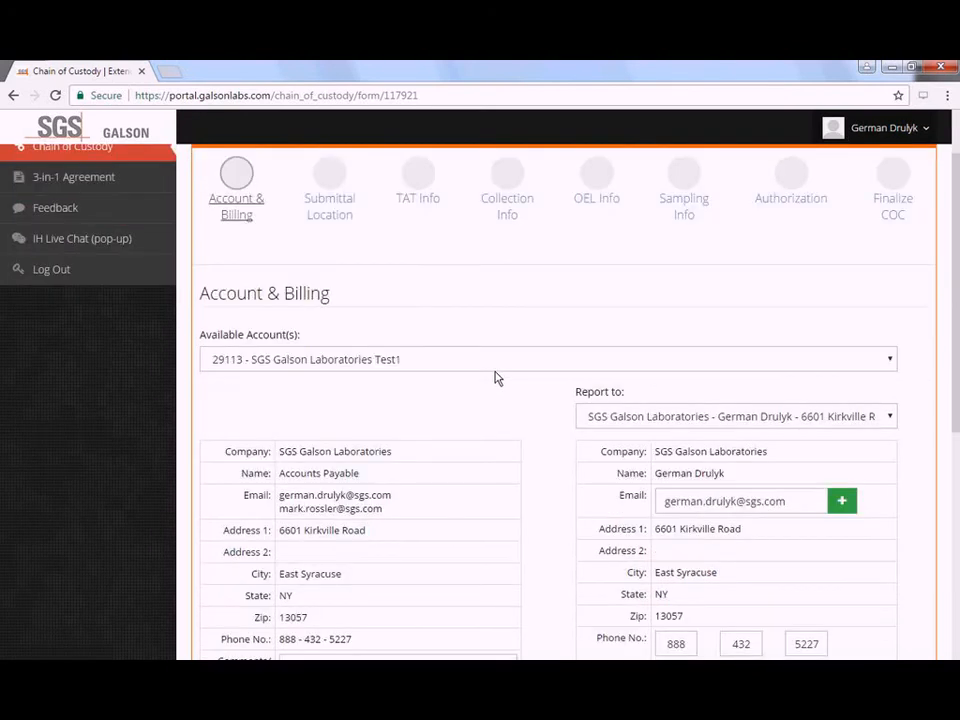
click(495, 366)
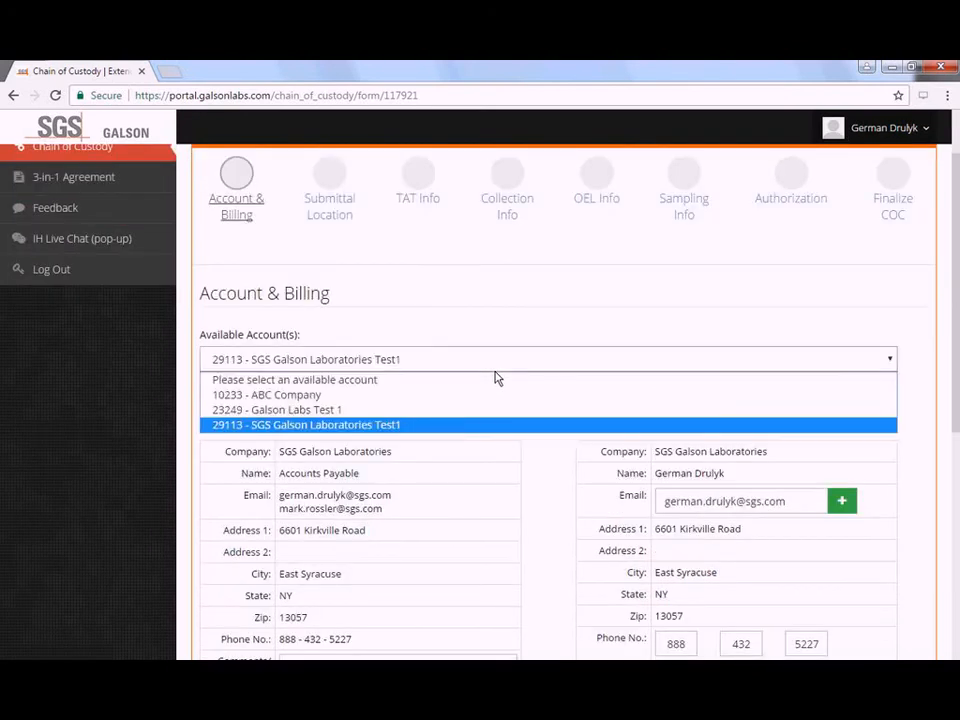
click(502, 426)
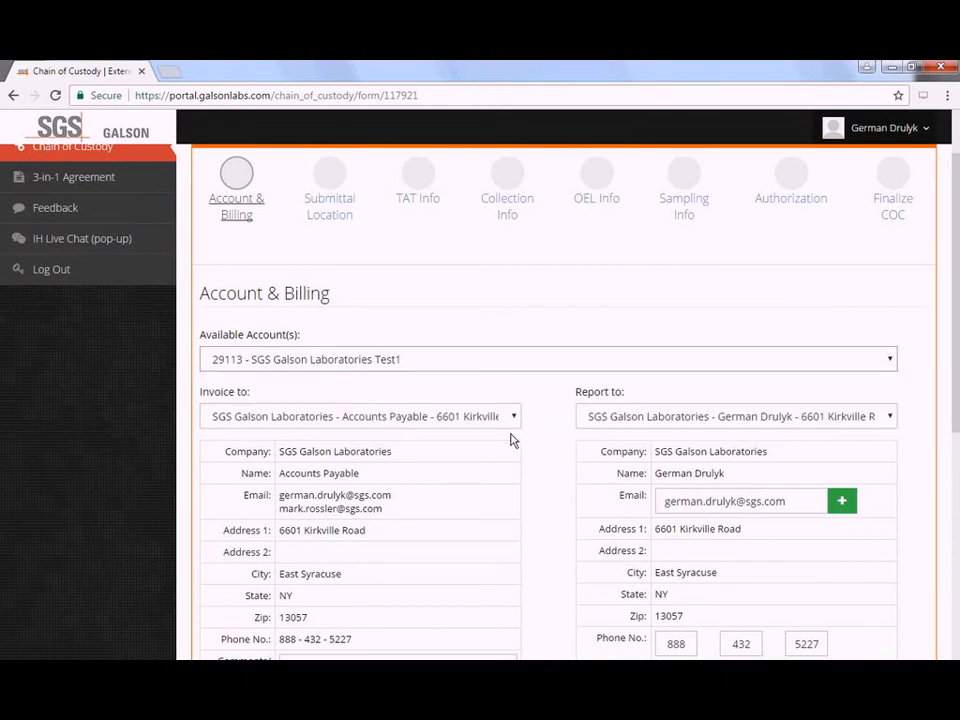
scroll(530, 437, down, 1)
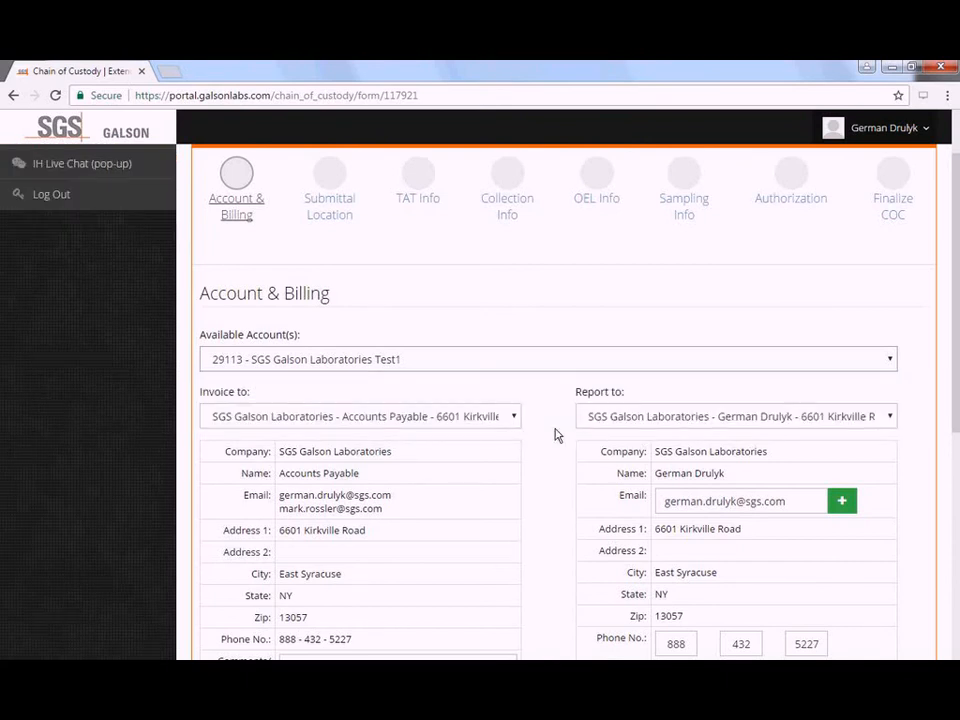
scroll(444, 379, down, 1)
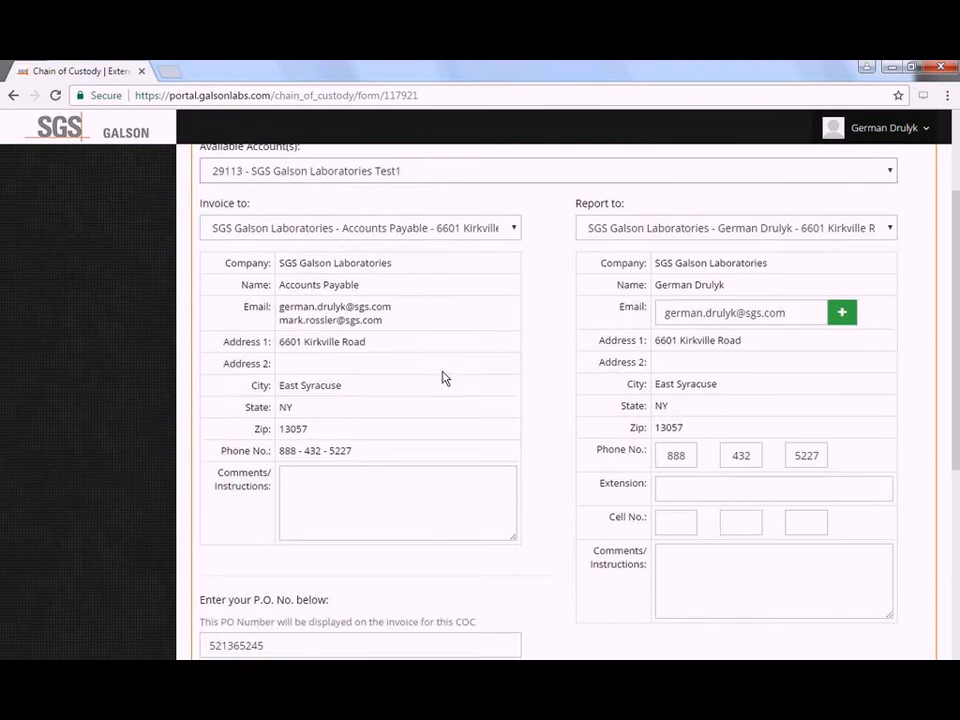
scroll(435, 287, up, 1)
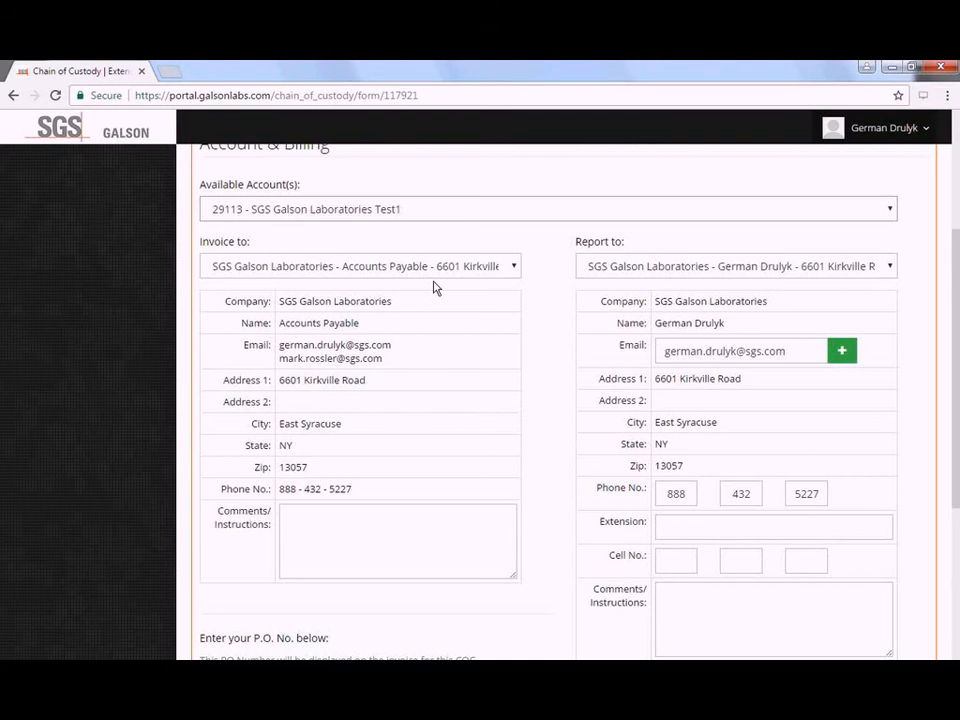
- Add a second Report to e-mail row and enter a colleague's sgs.com address
click(802, 351)
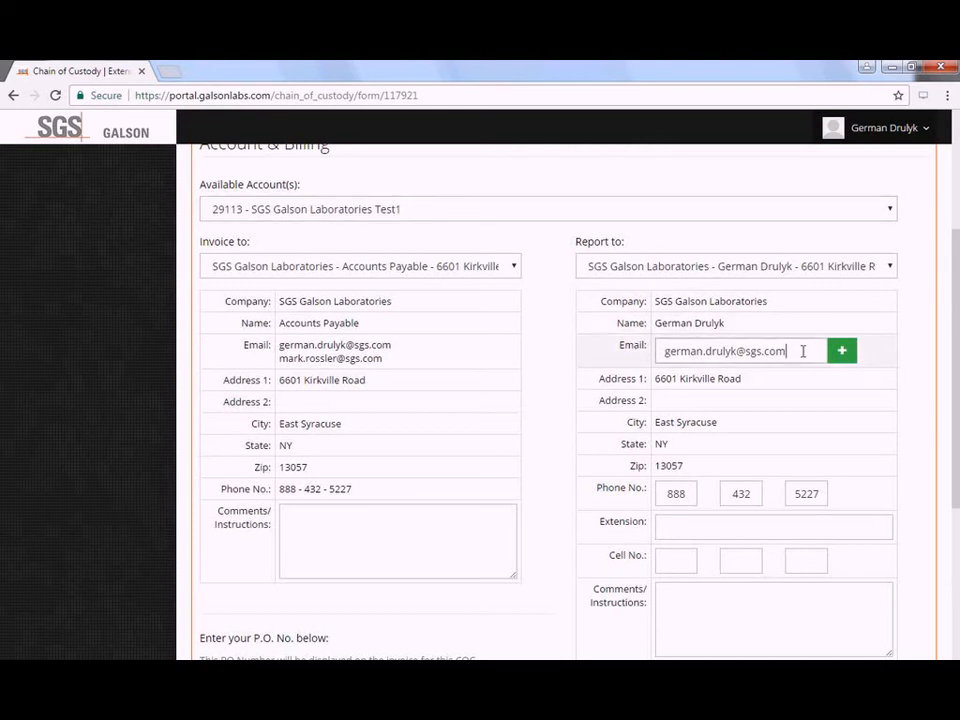
click(845, 357)
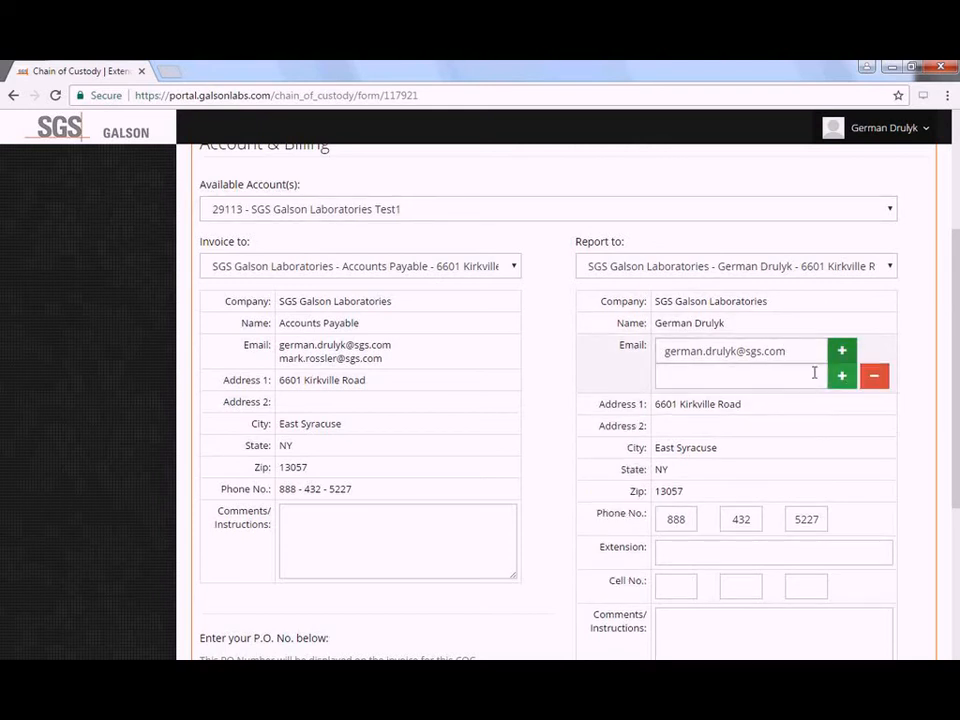
click(814, 372)
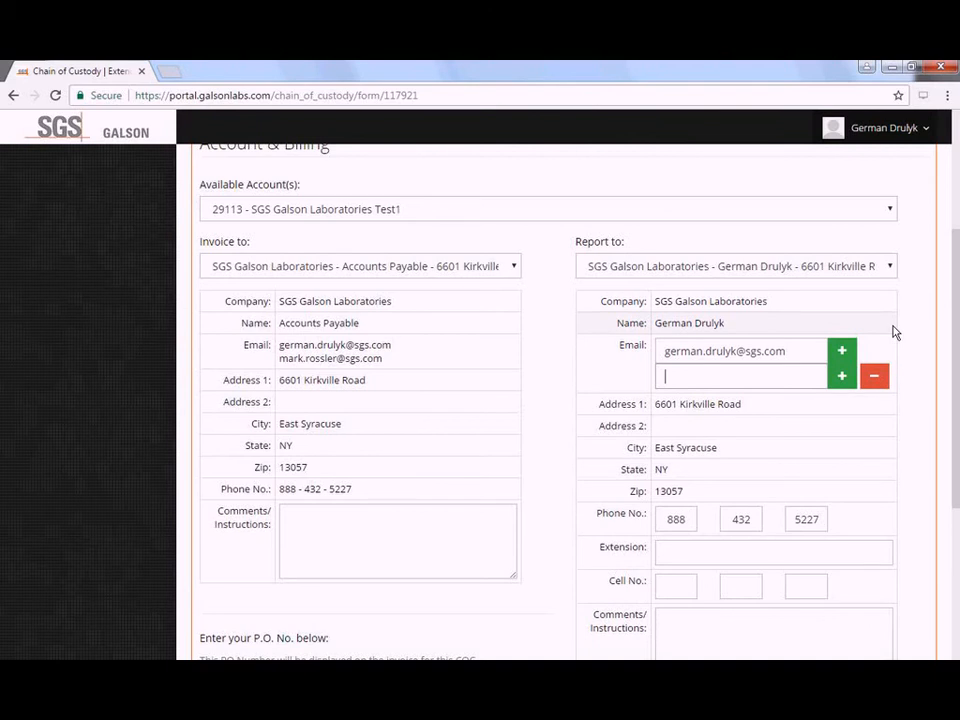
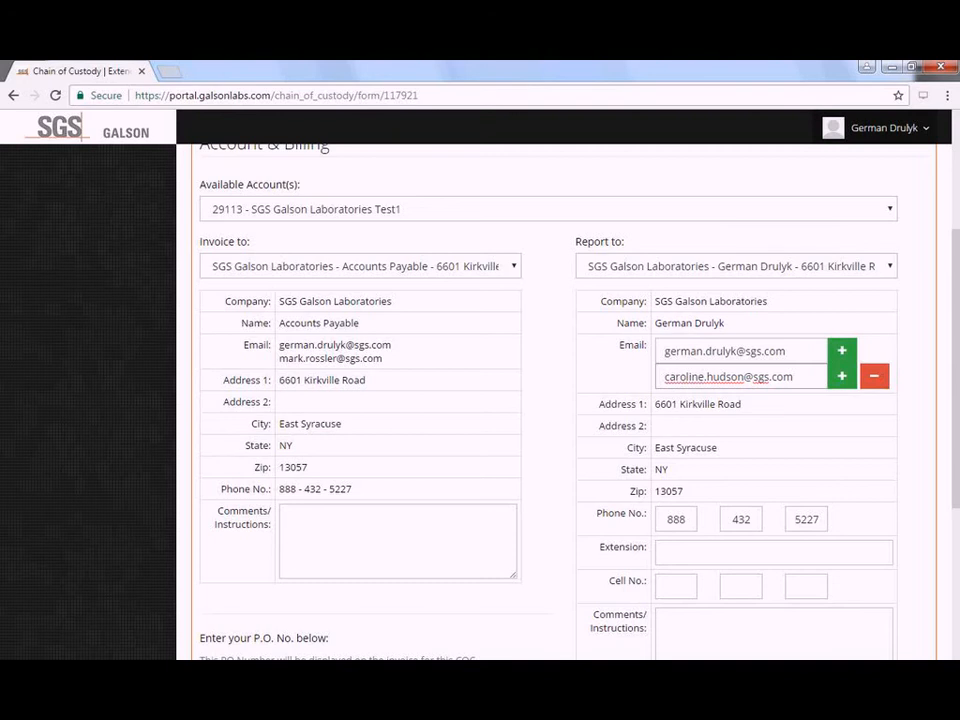
scroll(343, 390, down, 3)
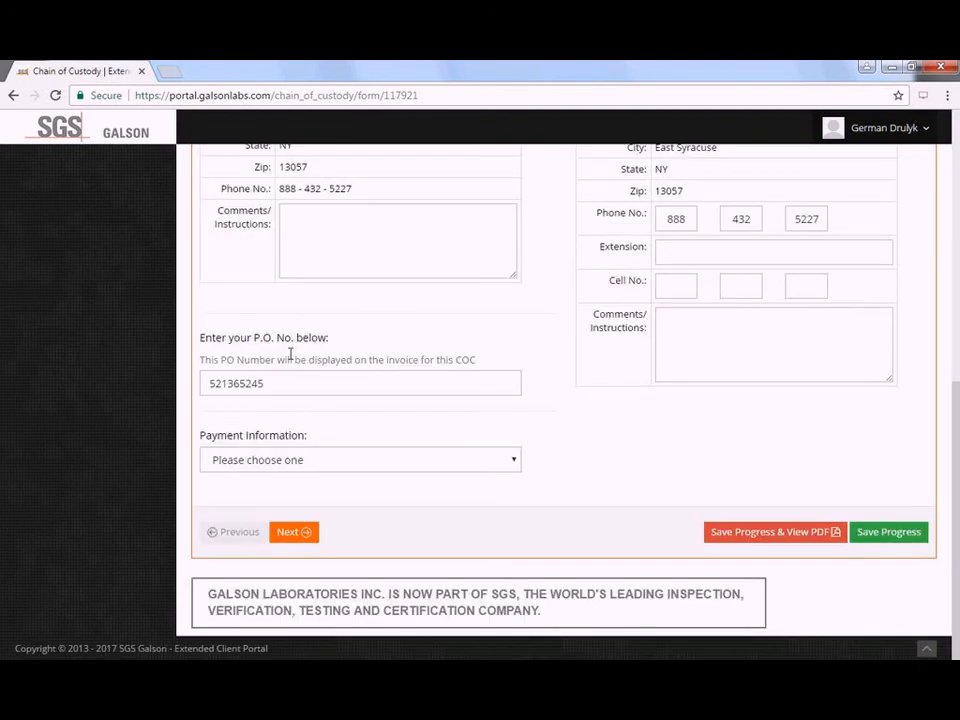
drag(203, 338, 313, 352)
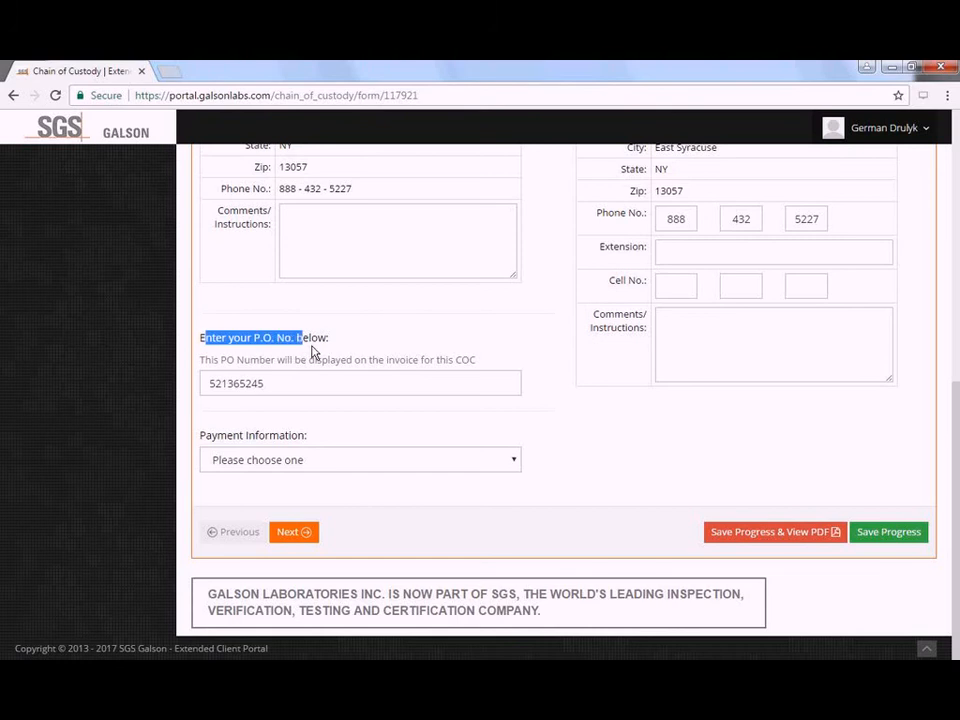
click(306, 380)
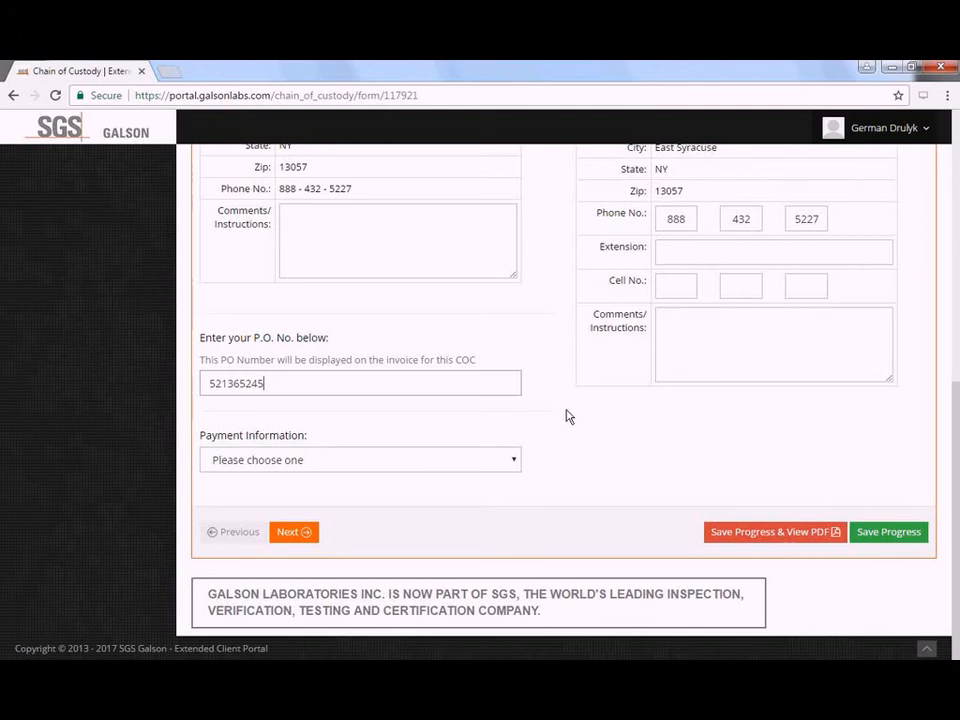
scroll(566, 416, up, 5)
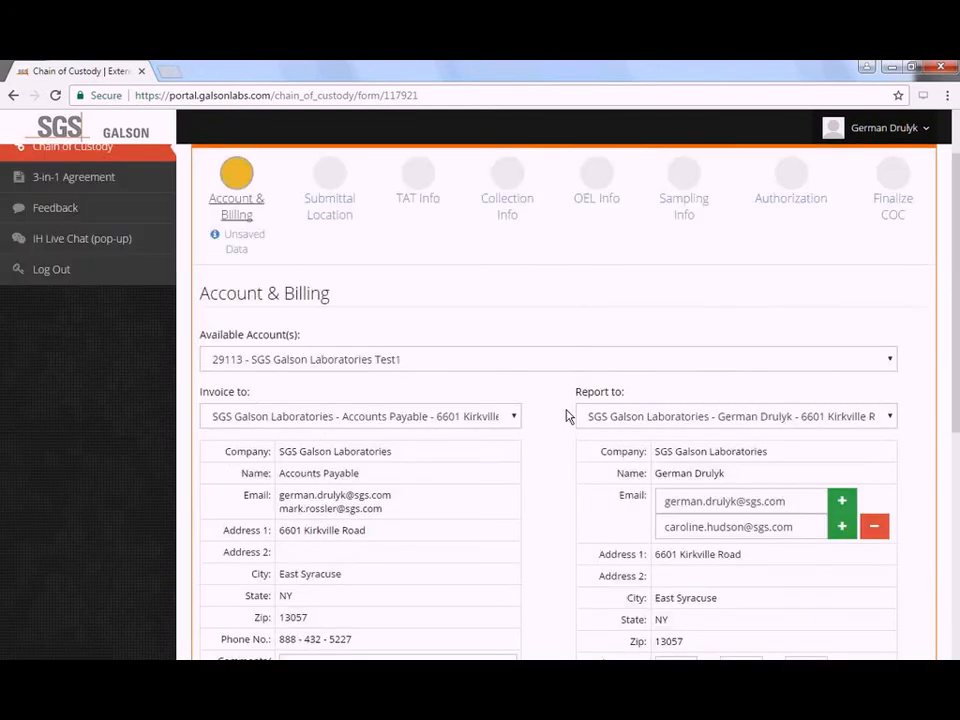
scroll(566, 416, up, 1)
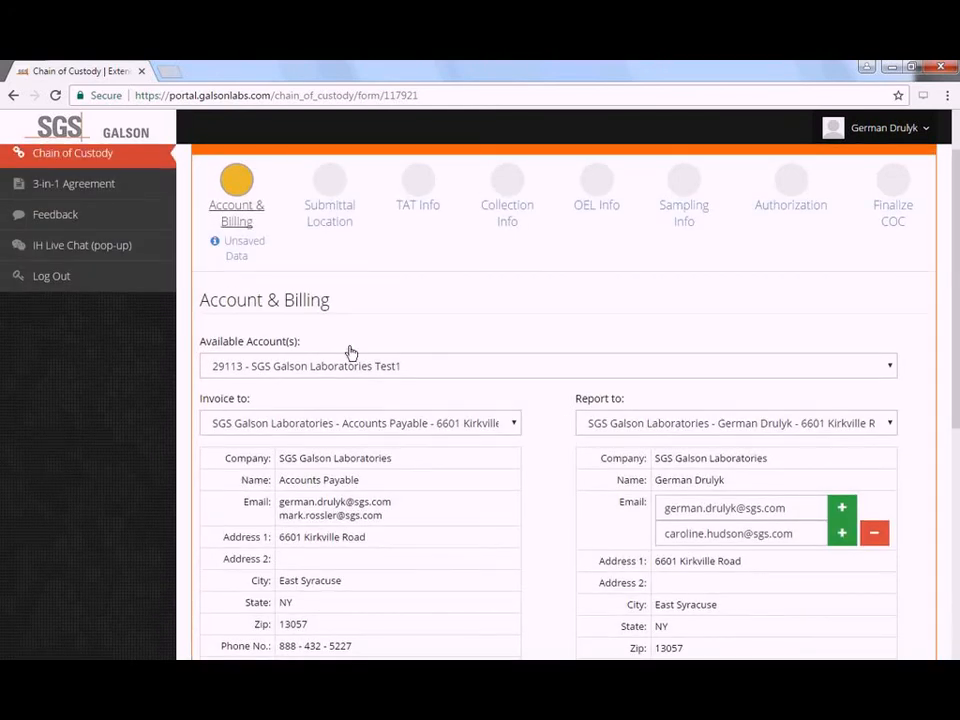
scroll(350, 352, up, 2)
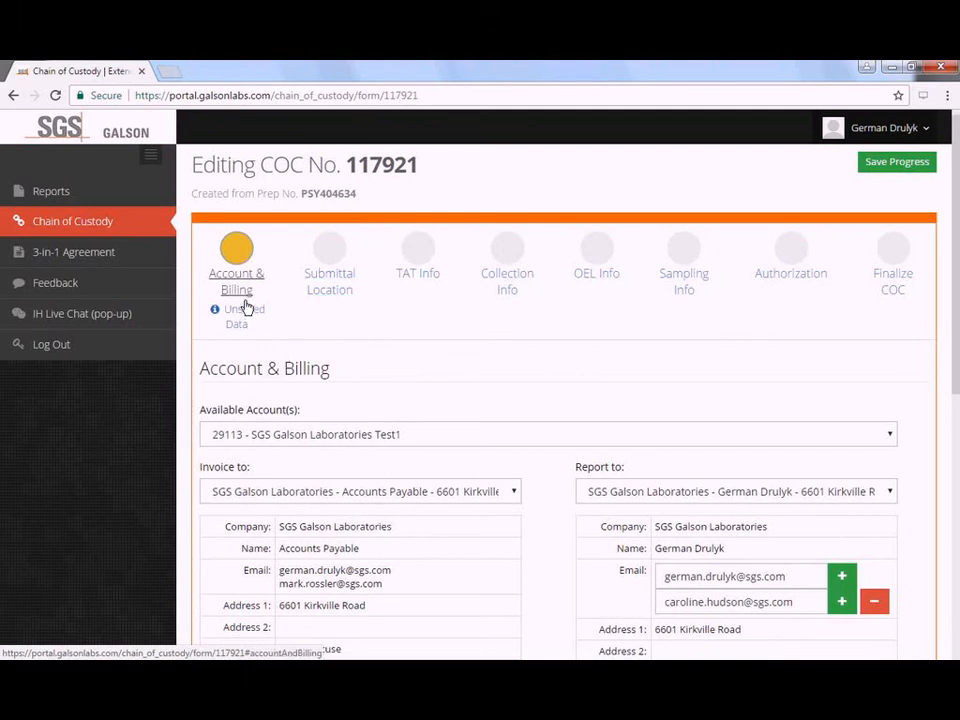
- Save billing and choose 1140 Sheppard Ave West, Unit 5, North York, ON as submittal location
click(329, 290)
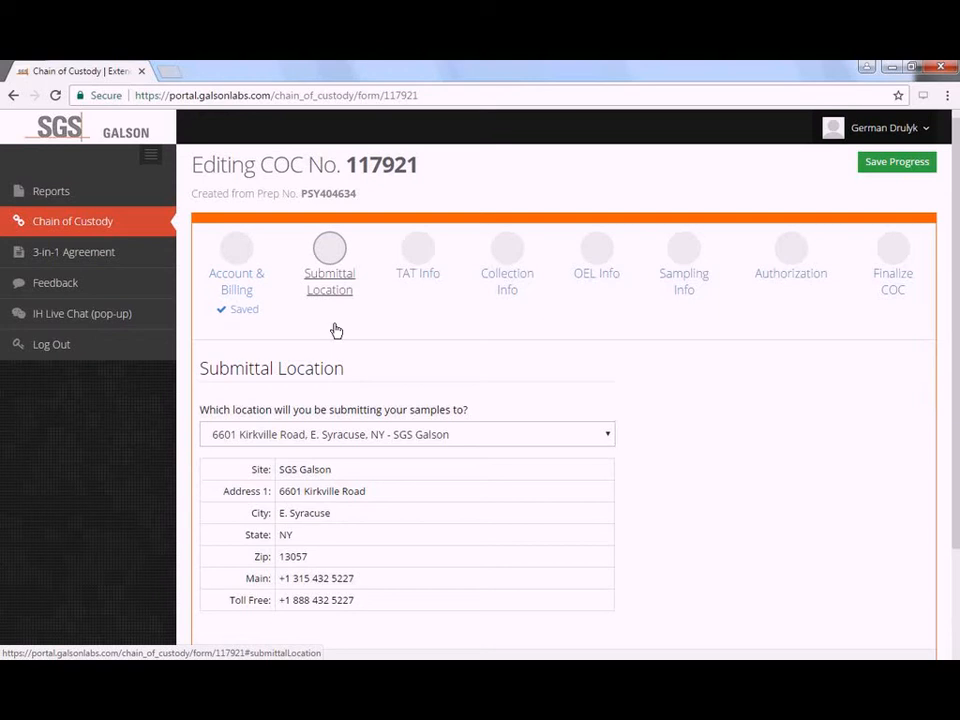
scroll(418, 398, down, 1)
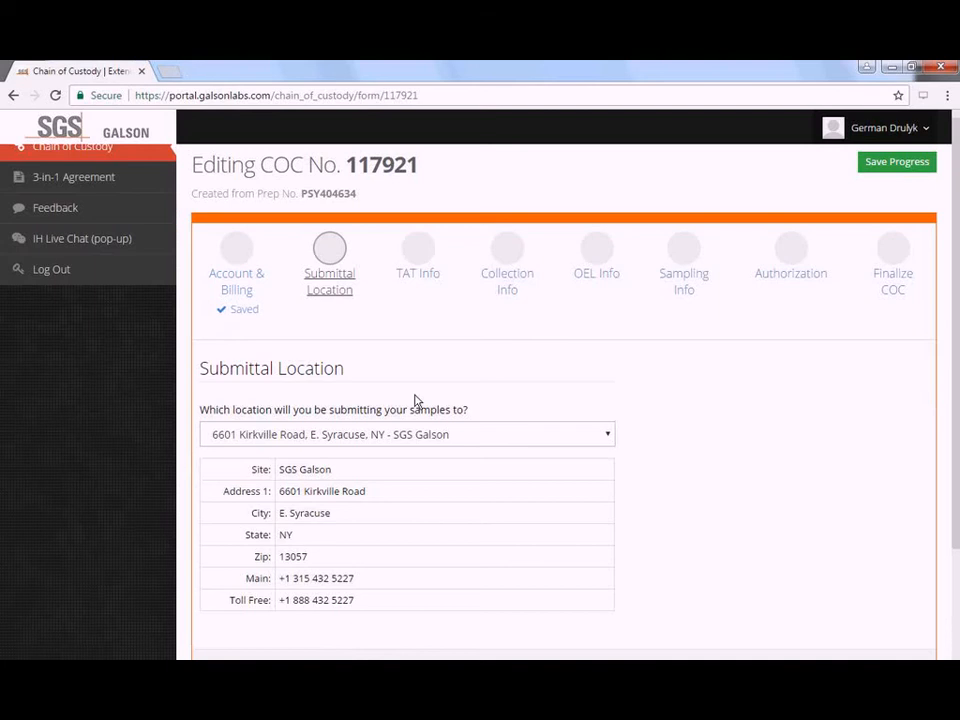
click(436, 366)
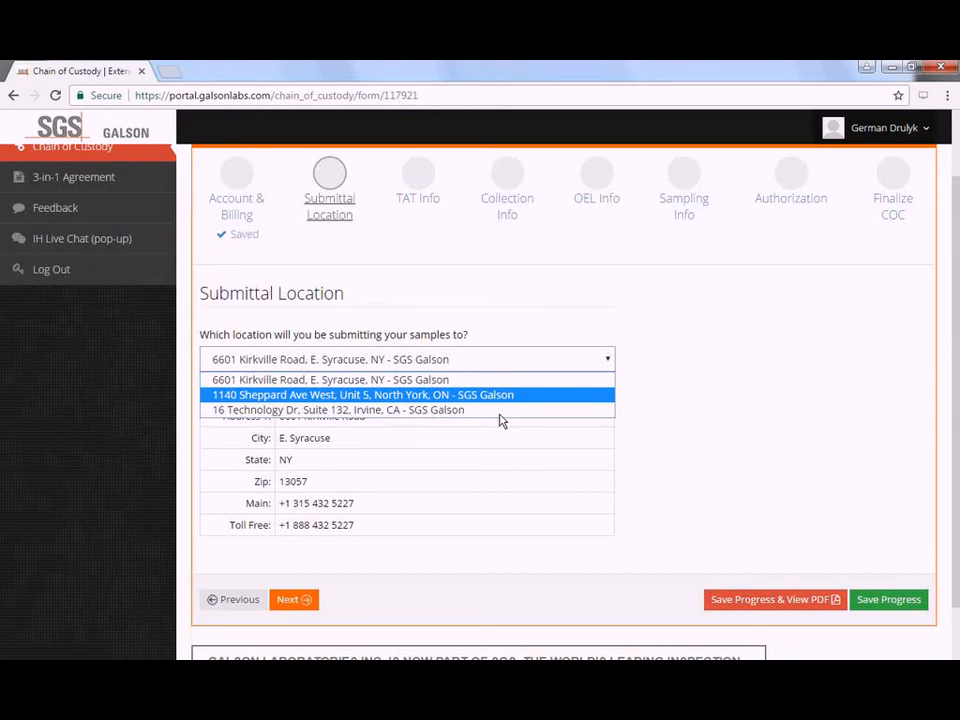
key(Return)
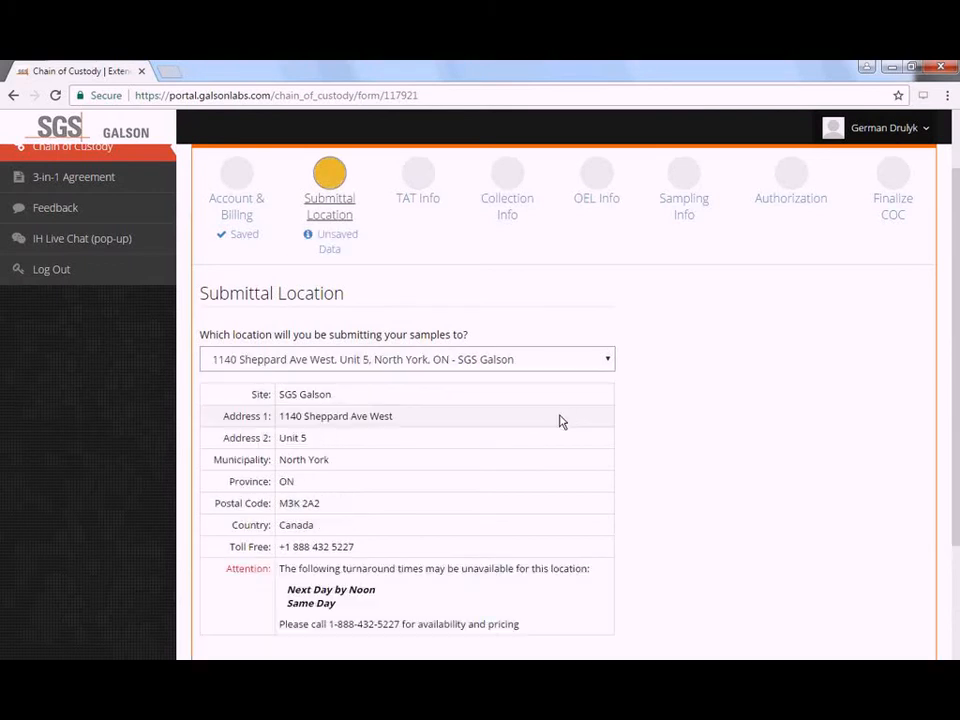
scroll(560, 421, down, 2)
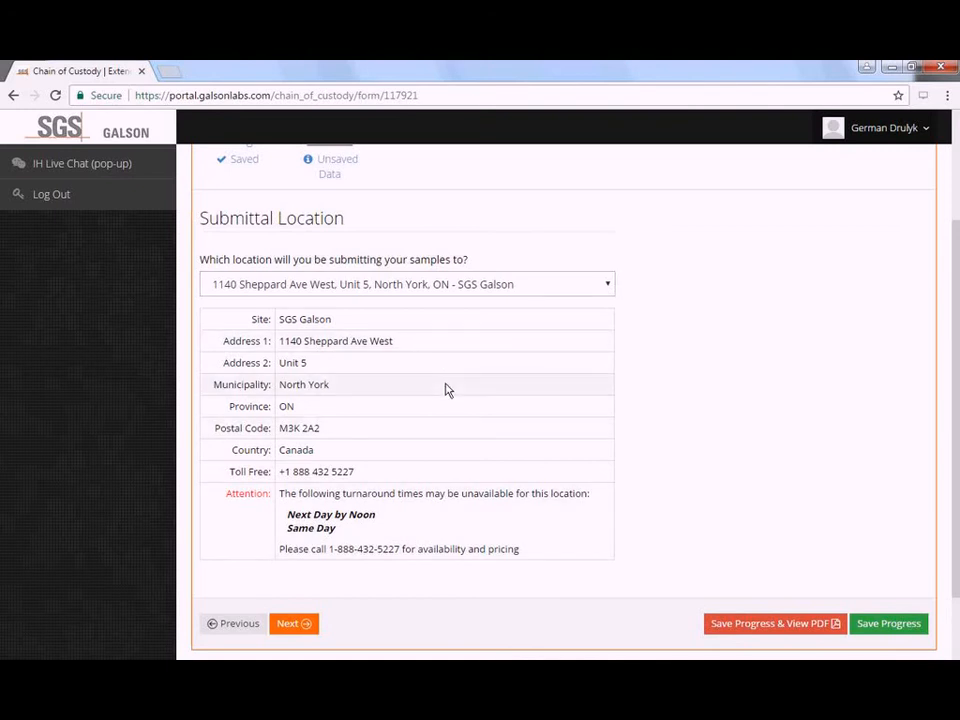
scroll(448, 392, up, 3)
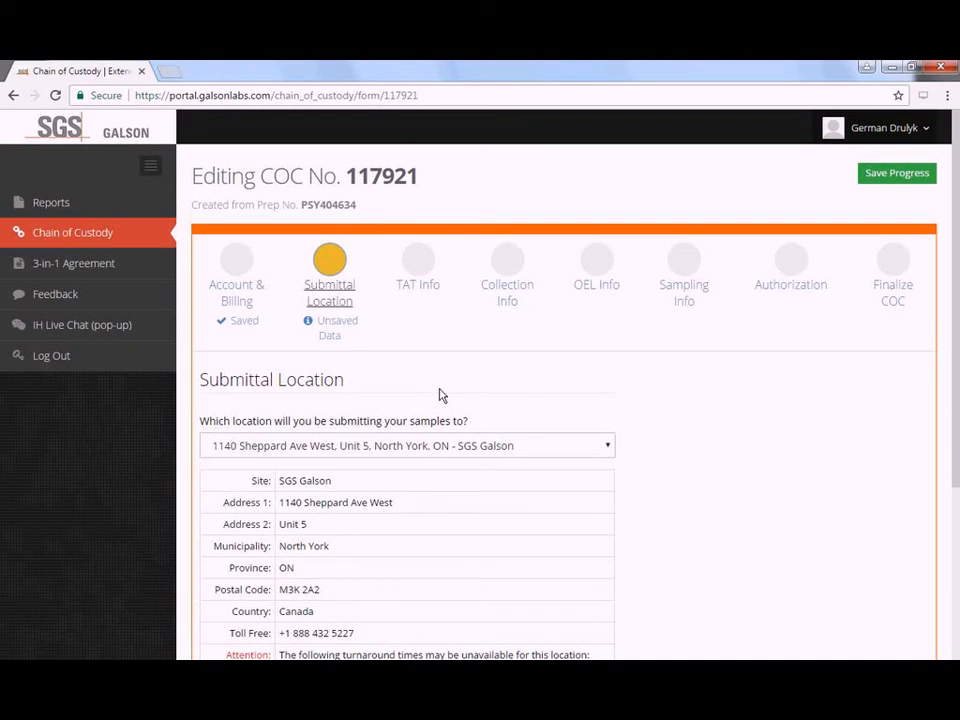
- Save the location and select 3 Business Days turnaround, with its 50% surcharge RUSH notice
click(426, 291)
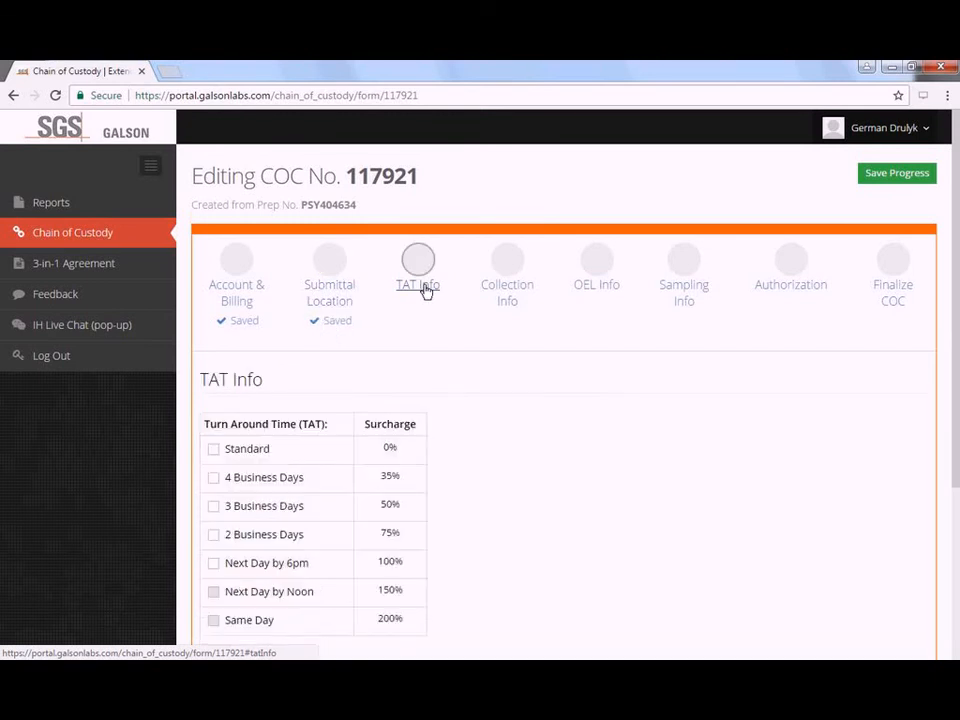
scroll(321, 377, down, 1)
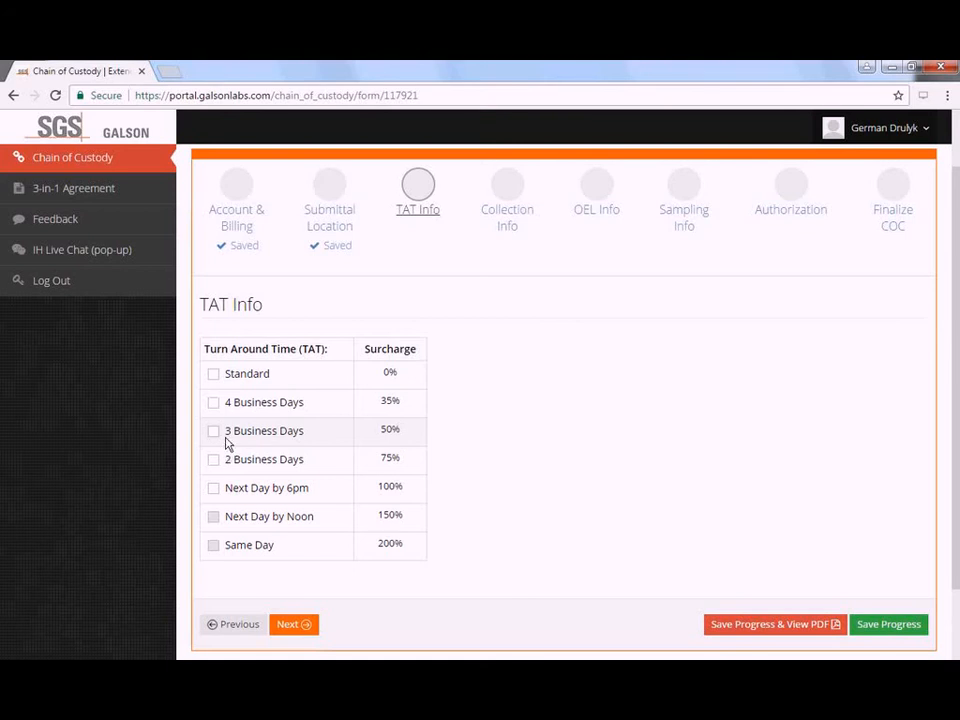
click(226, 440)
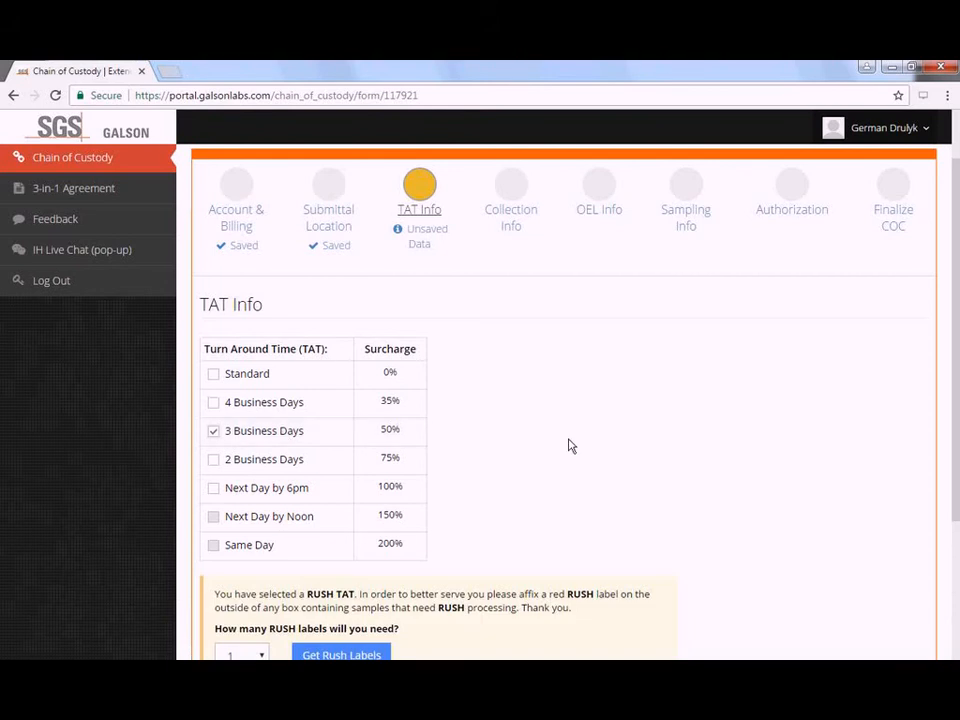
scroll(570, 445, down, 1)
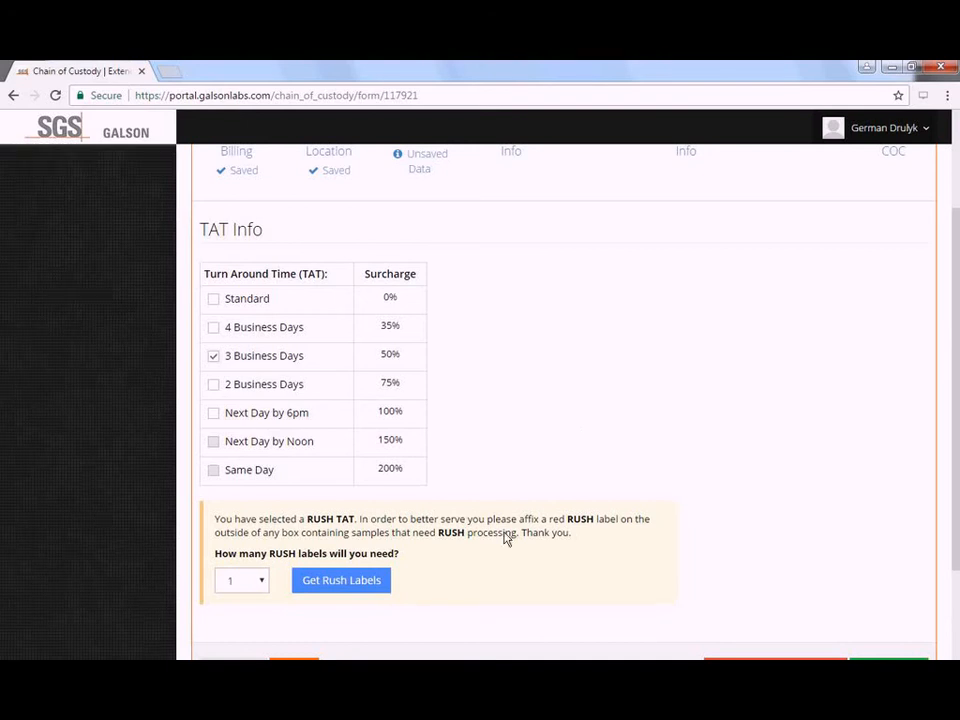
scroll(507, 538, down, 1)
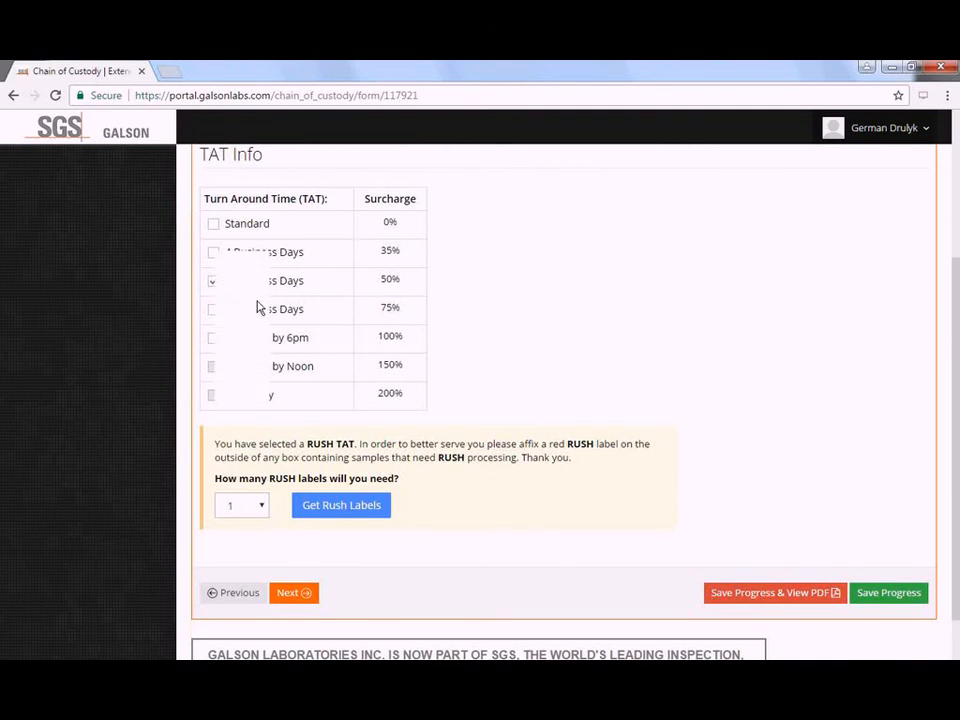
- Generate the printable sheet of 3 RUSH labels, then close the labels preview
click(346, 512)
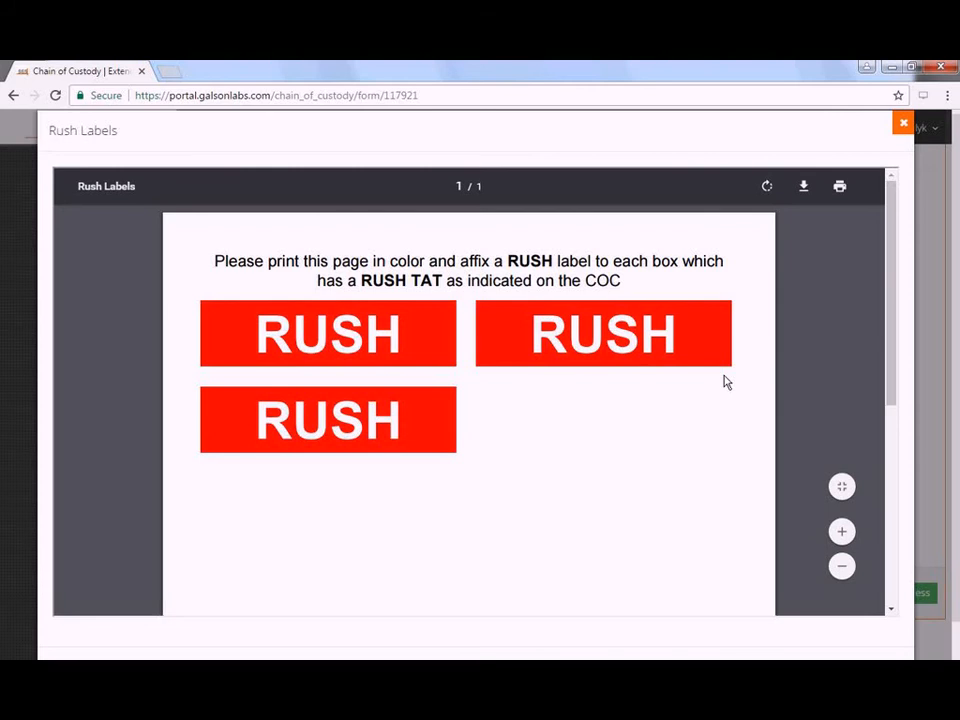
click(903, 133)
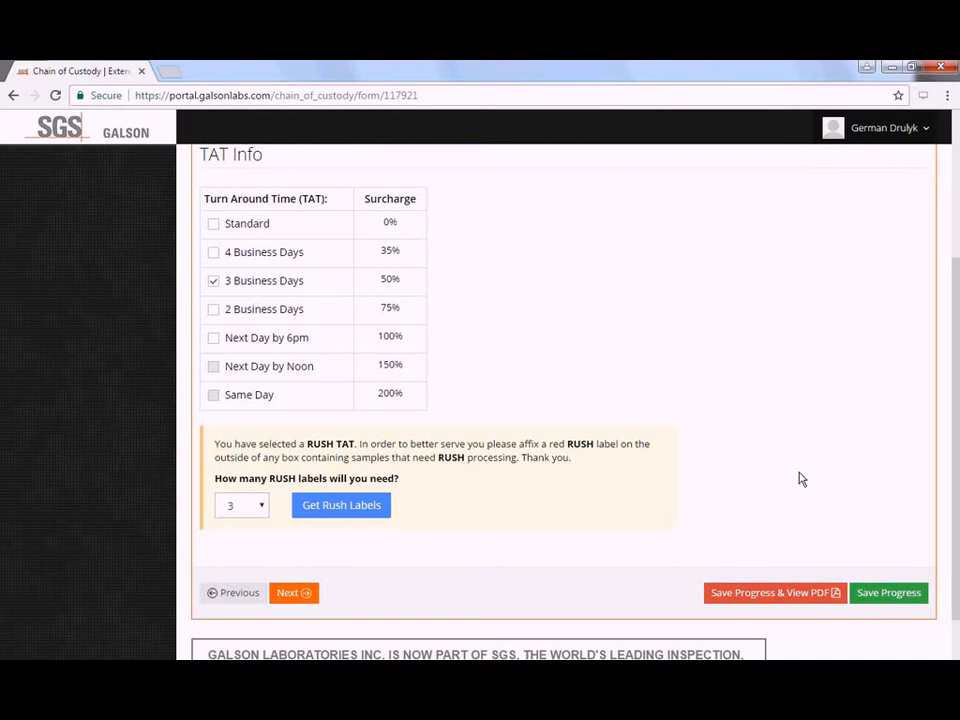
- Save the turnaround choice and review the draft COC #117921 PDF with its RUSH banner, then close it
click(799, 598)
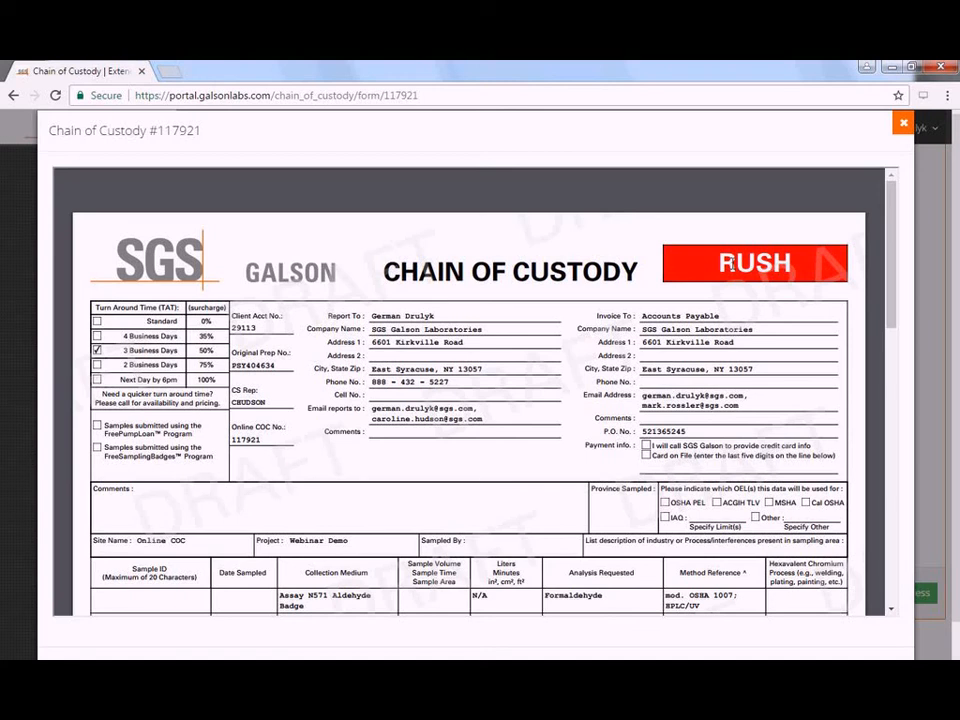
scroll(731, 263, down, 1)
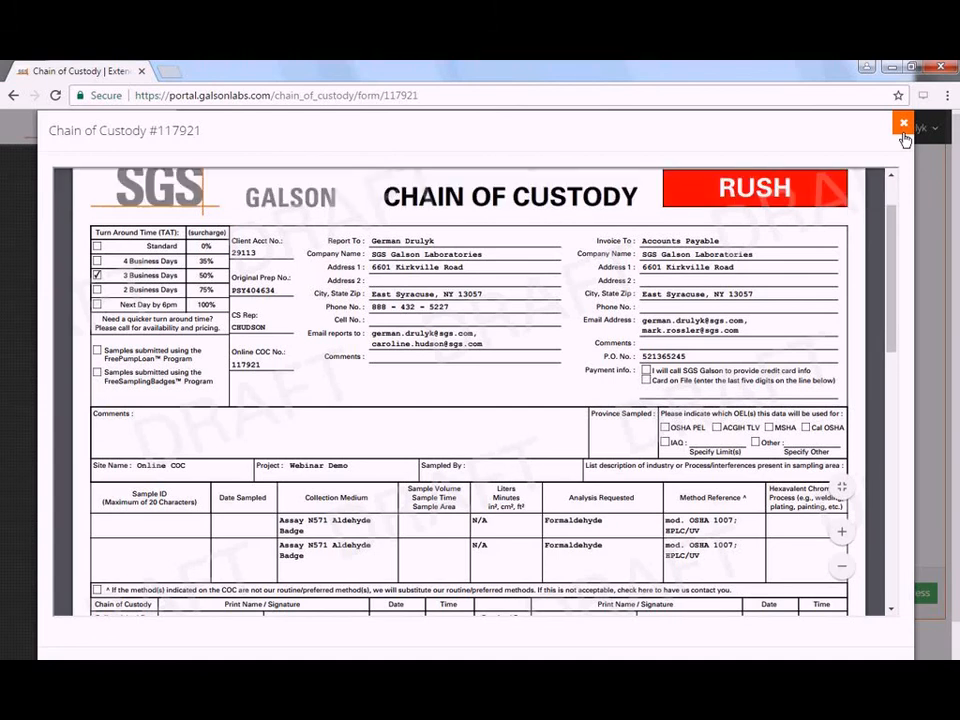
click(903, 125)
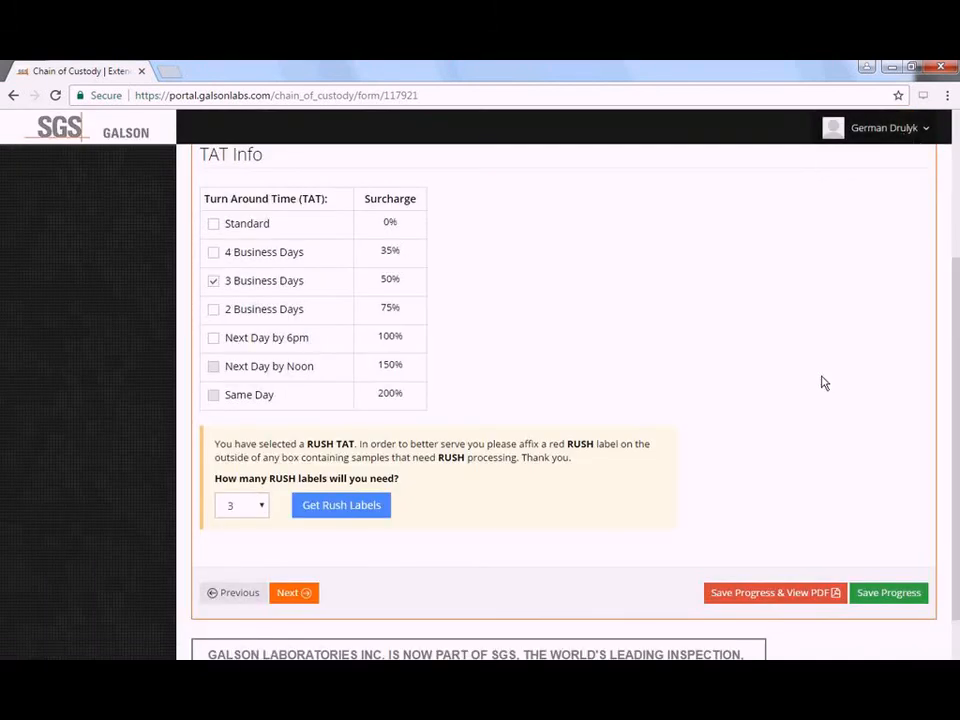
scroll(821, 380, up, 3)
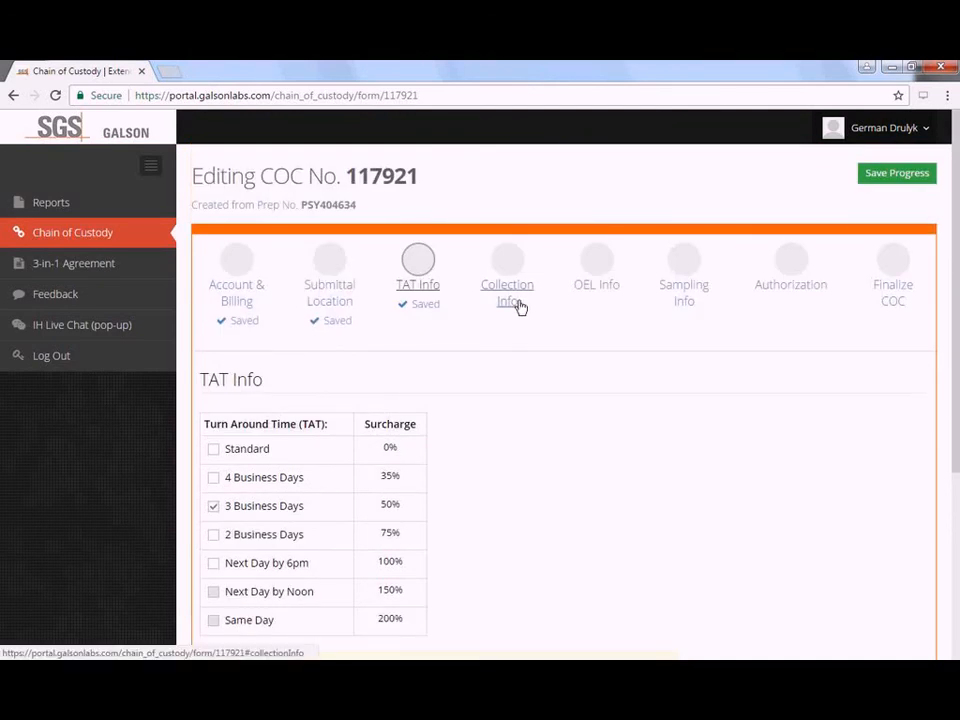
- On Collection Info, set Sampled By to the current user
click(517, 303)
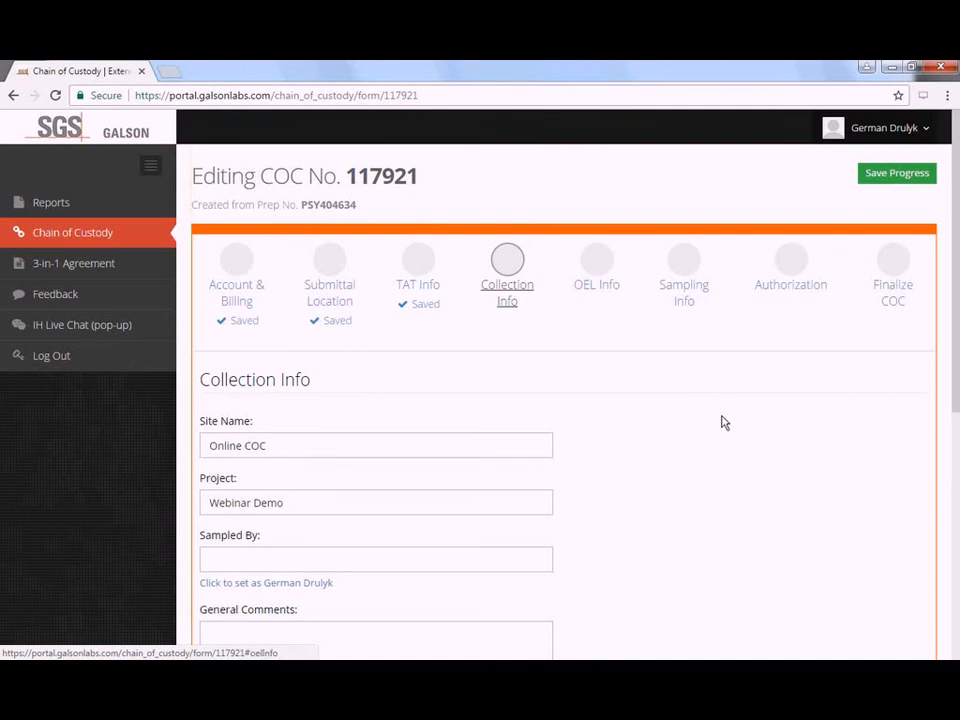
scroll(720, 385, down, 1)
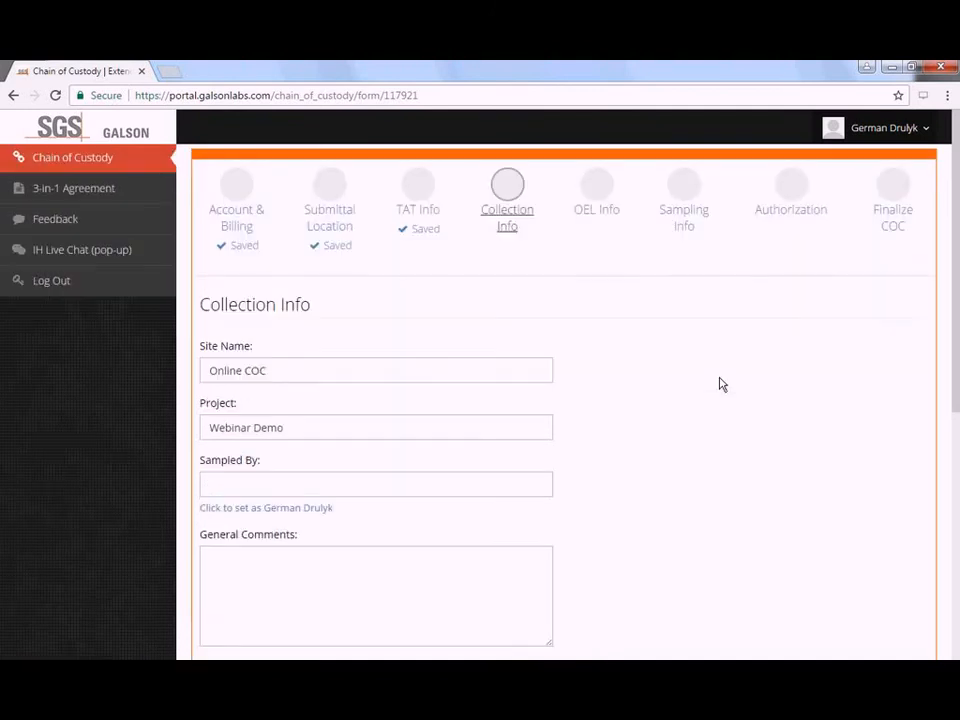
scroll(720, 385, down, 1)
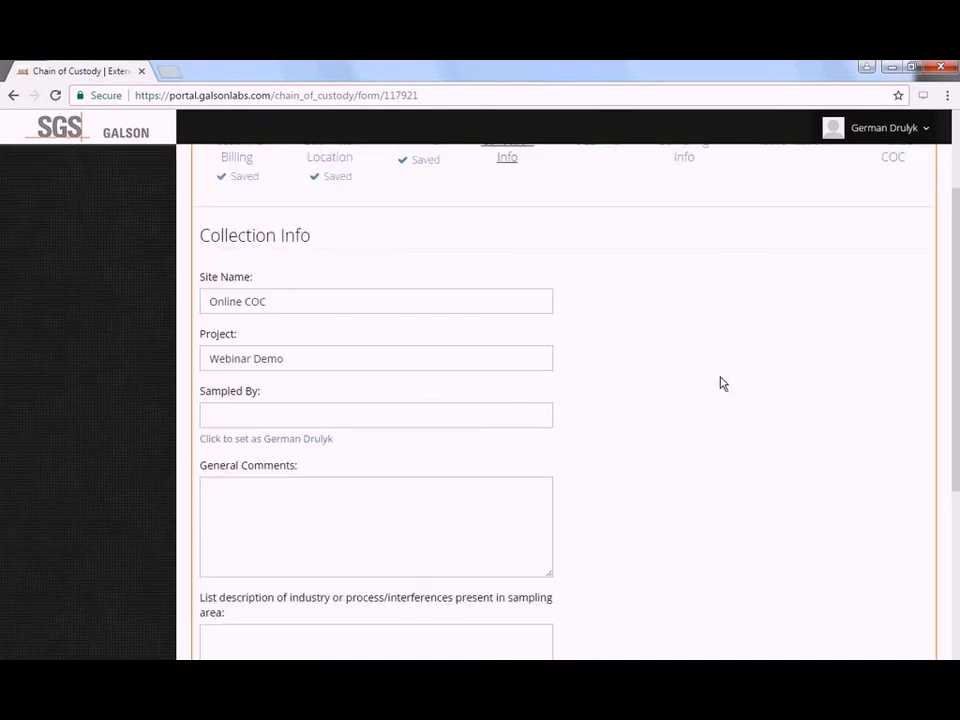
scroll(720, 385, down, 1)
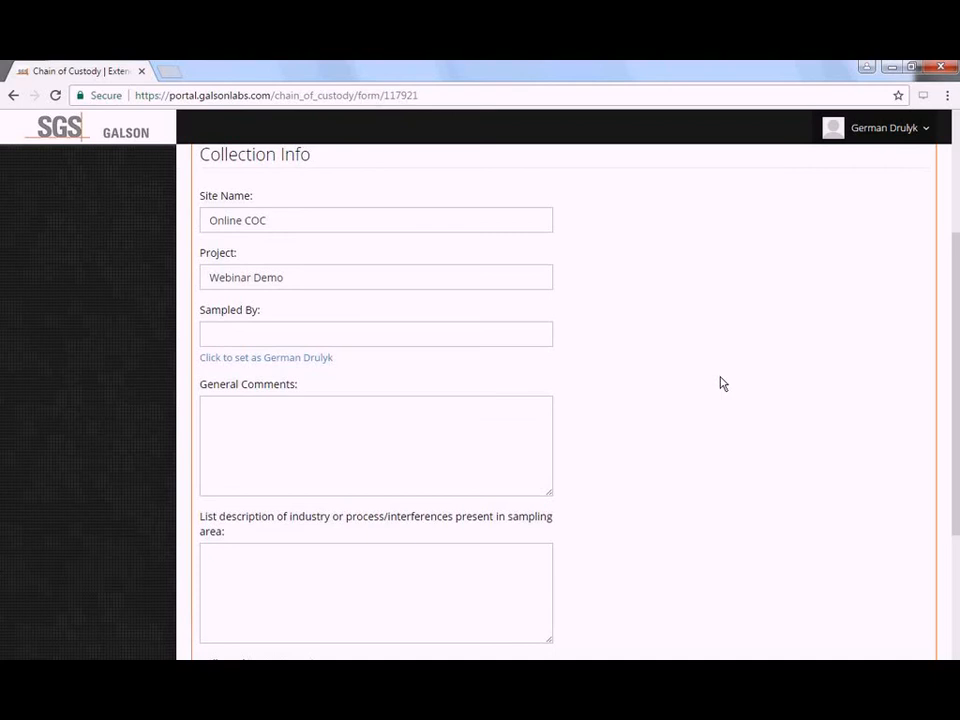
click(514, 283)
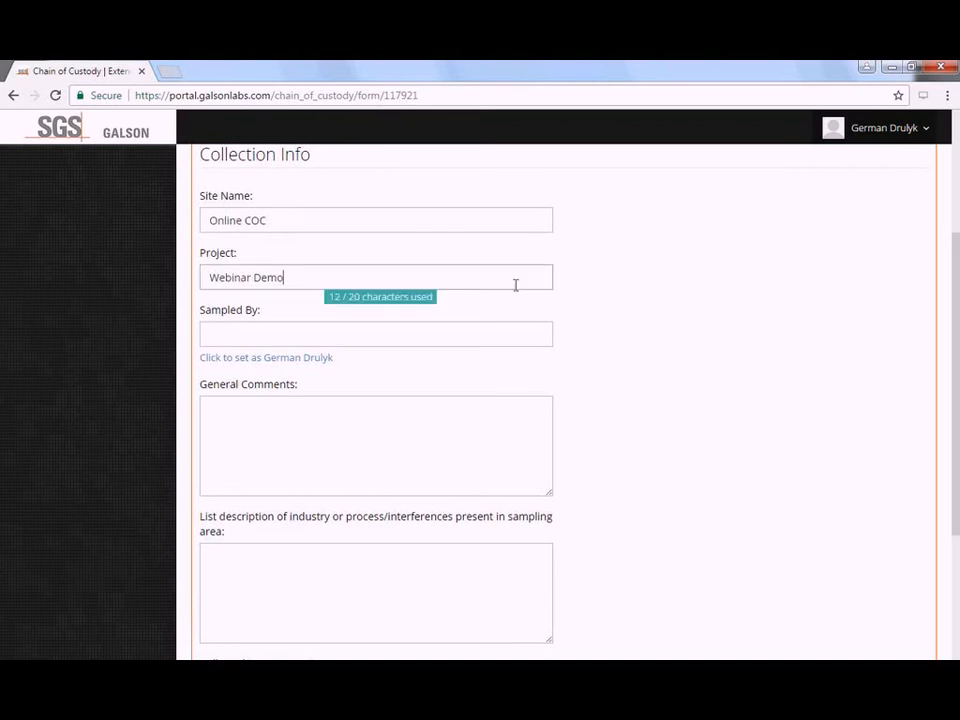
click(531, 333)
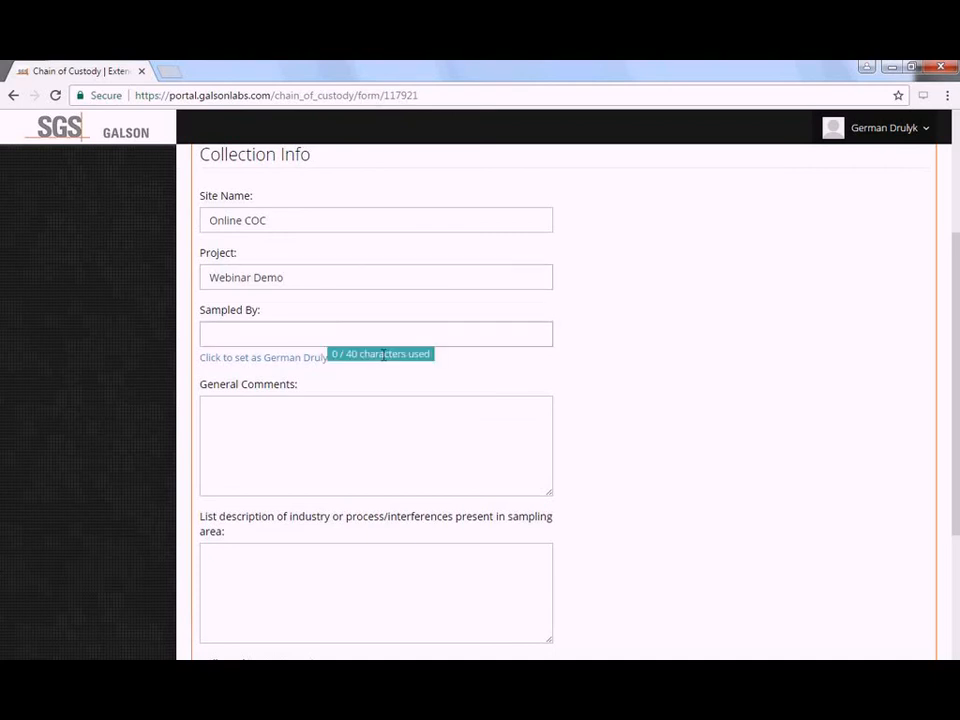
click(302, 362)
click(365, 337)
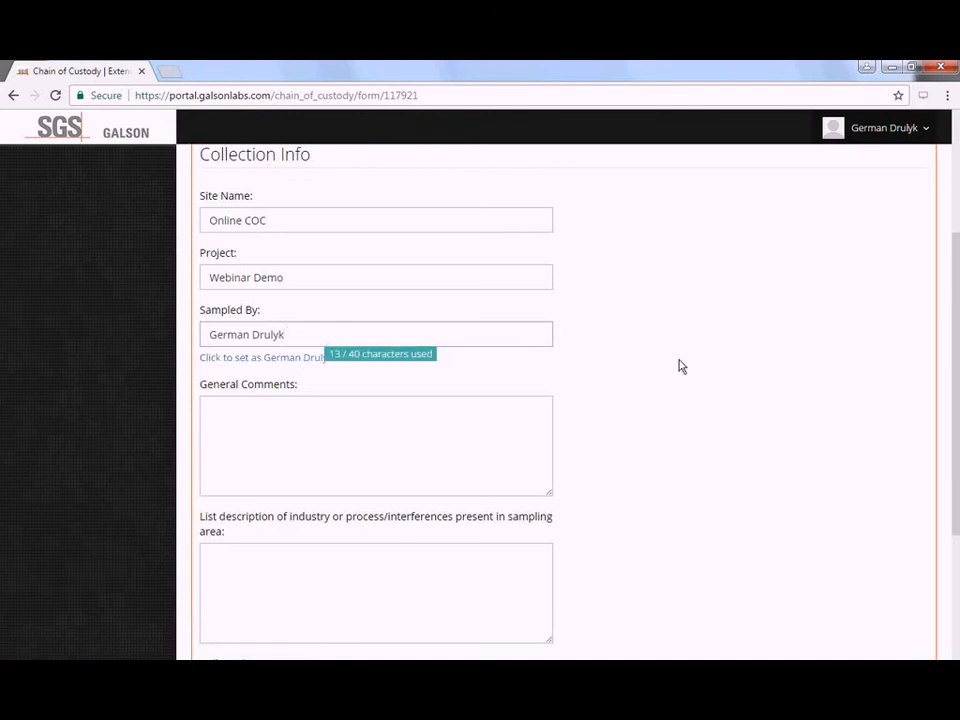
- Enter NY as the Collected in State/Province
scroll(679, 368, down, 1)
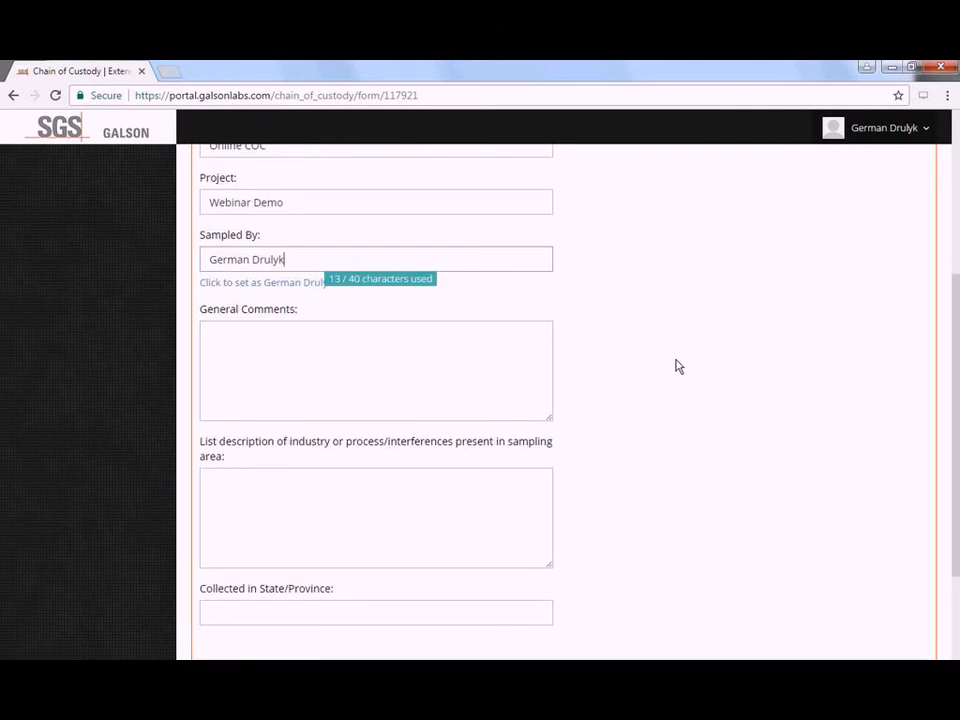
click(525, 477)
scroll(500, 510, down, 1)
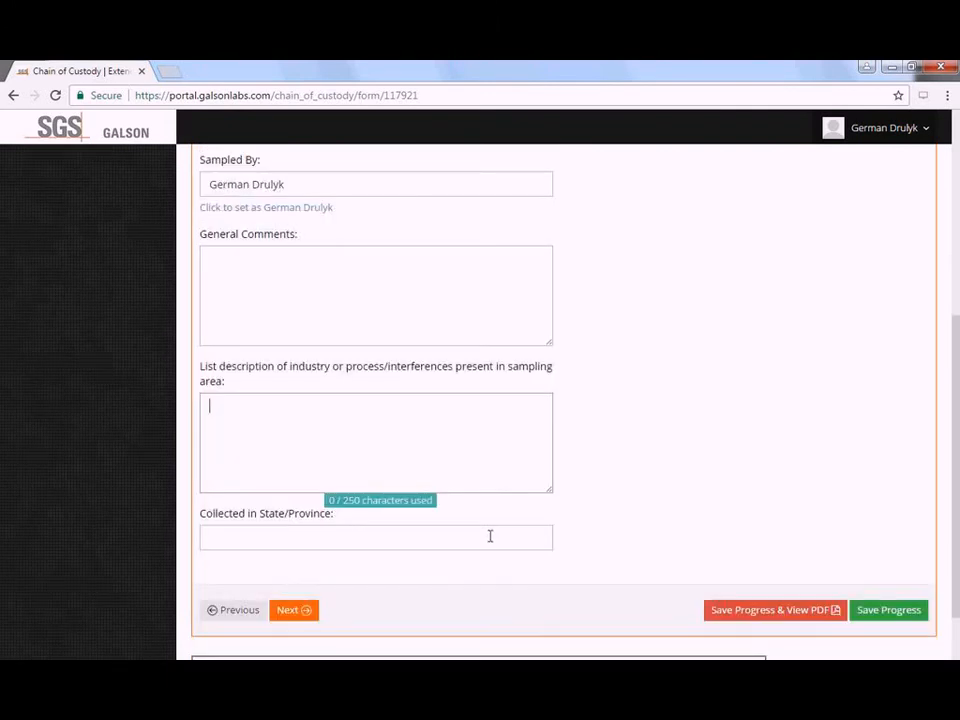
click(497, 528)
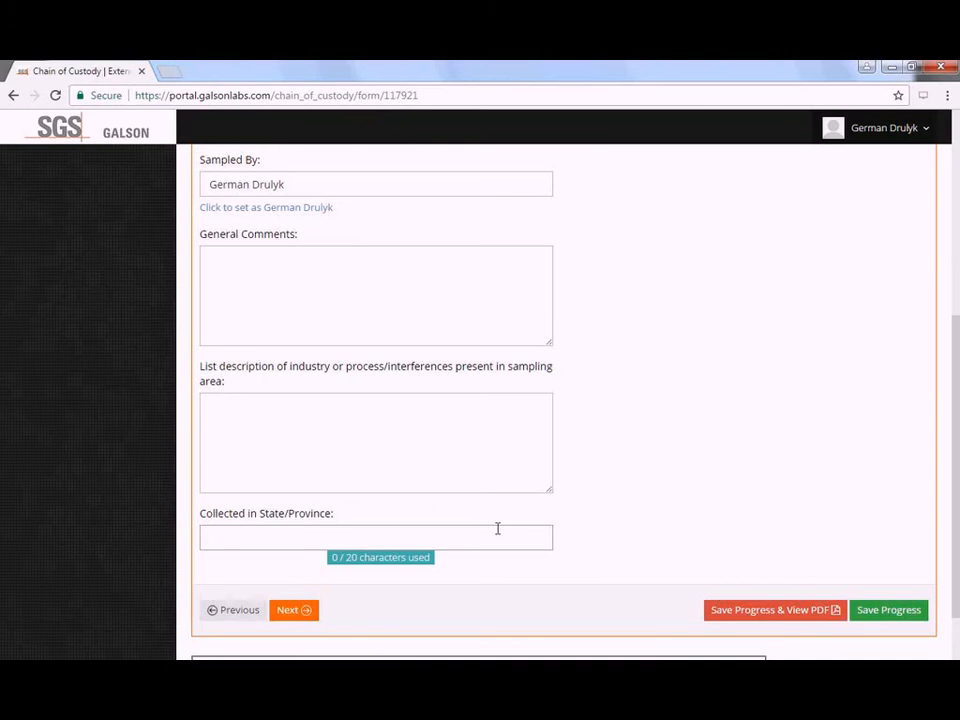
text(NY)
click(708, 538)
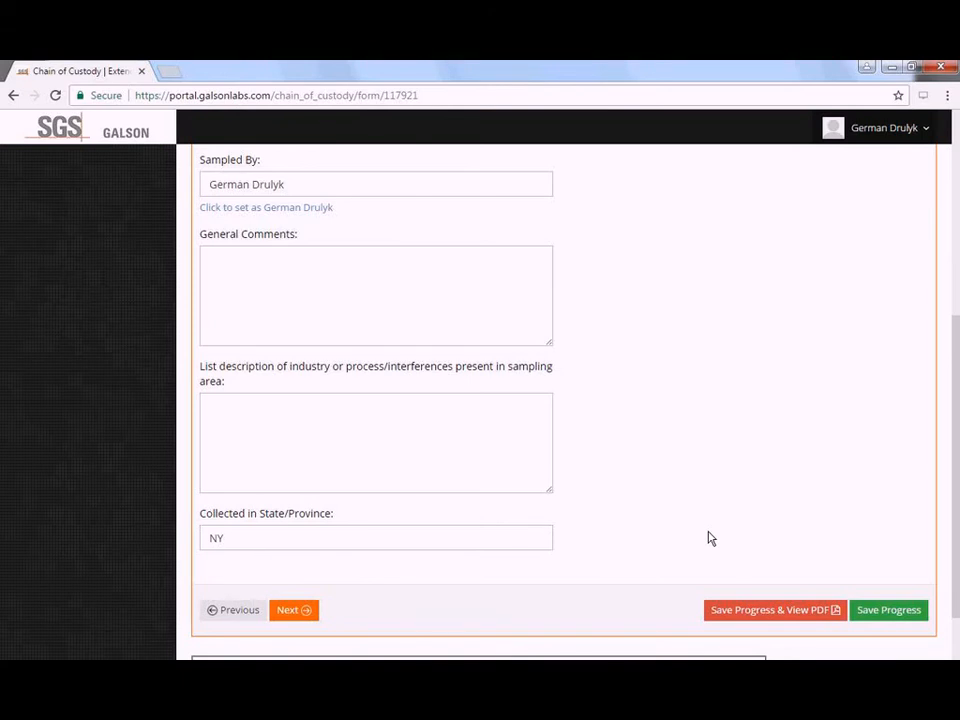
scroll(619, 490, up, 3)
scroll(618, 491, up, 2)
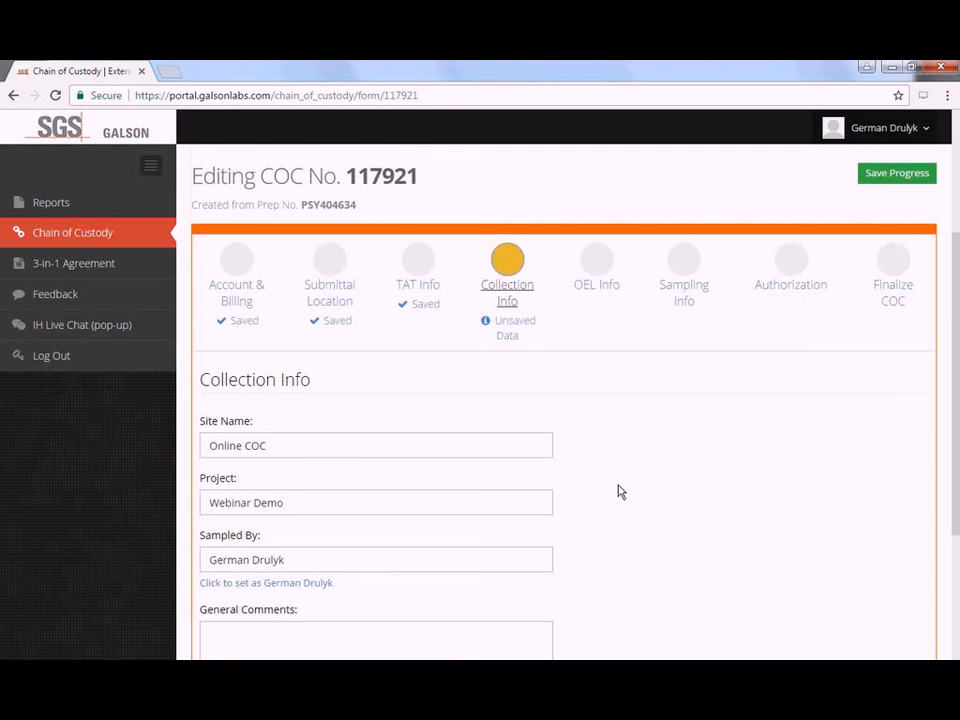
- Save Collection Info and review the OEL Info checklist, leaving every OEL unticked
click(597, 290)
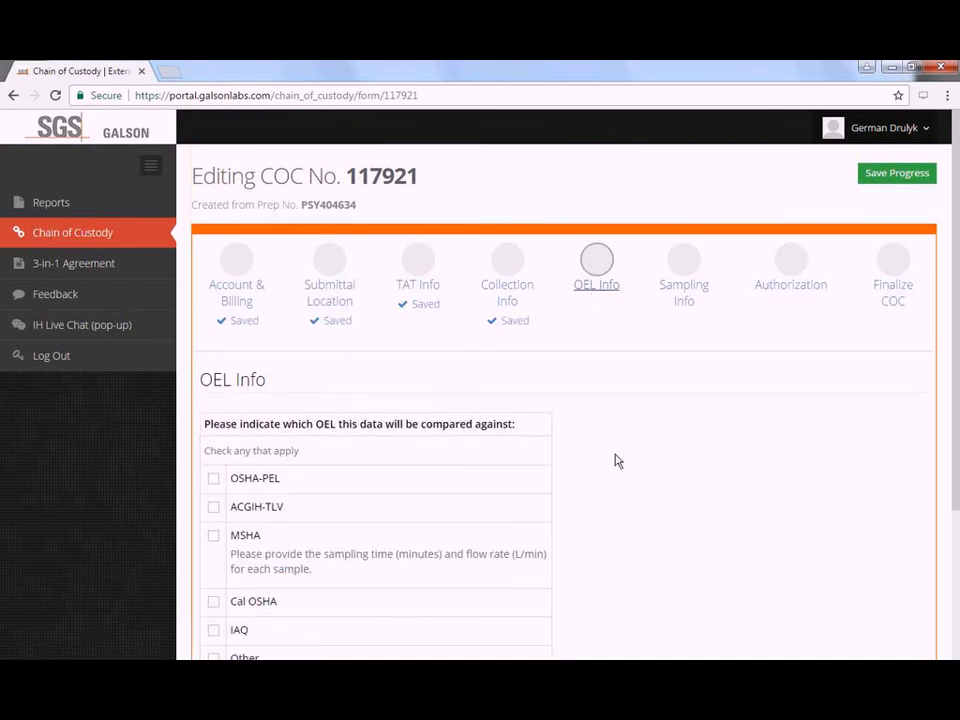
scroll(617, 454, down, 2)
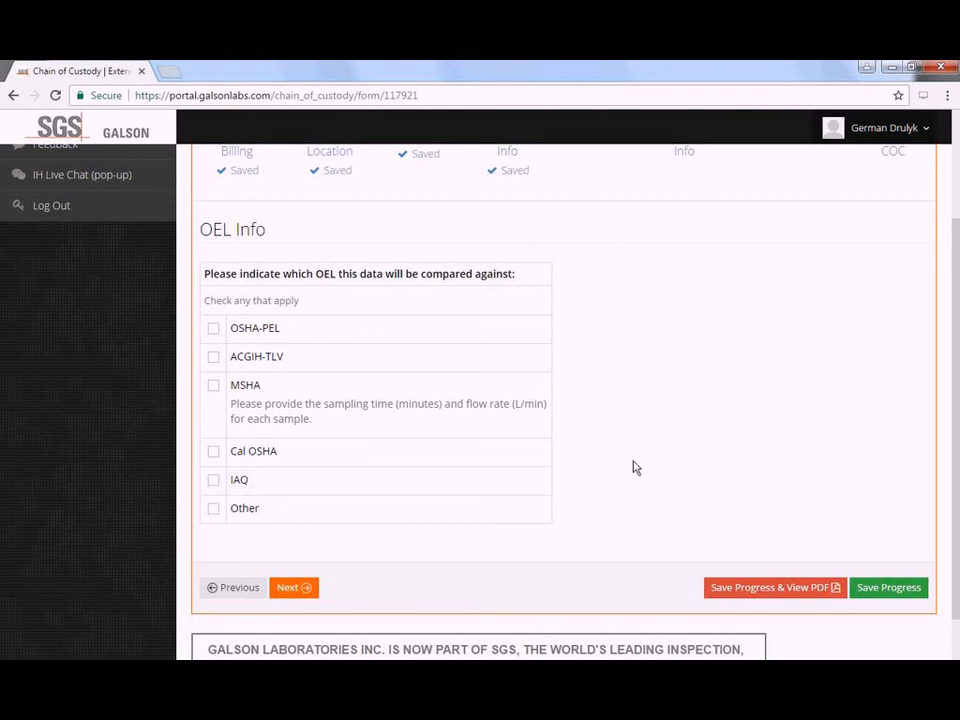
scroll(690, 485, up, 1)
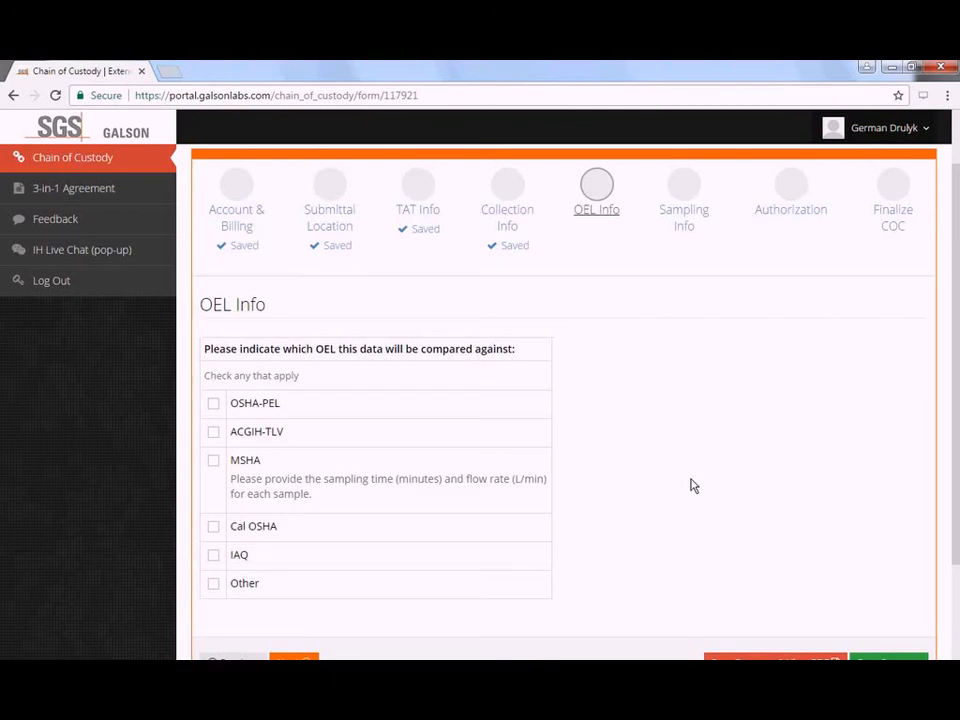
scroll(693, 440, up, 1)
scroll(693, 340, up, 1)
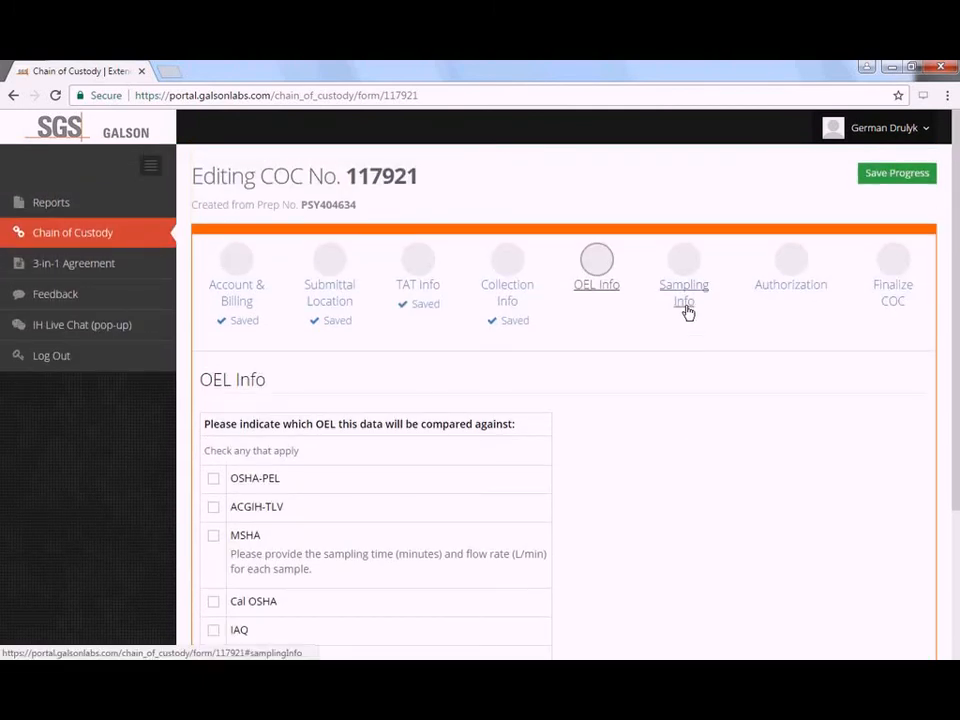
- Go to Sampling Info and view the first sample's N571 Aldehyde Badge Formaldehyde details
click(686, 300)
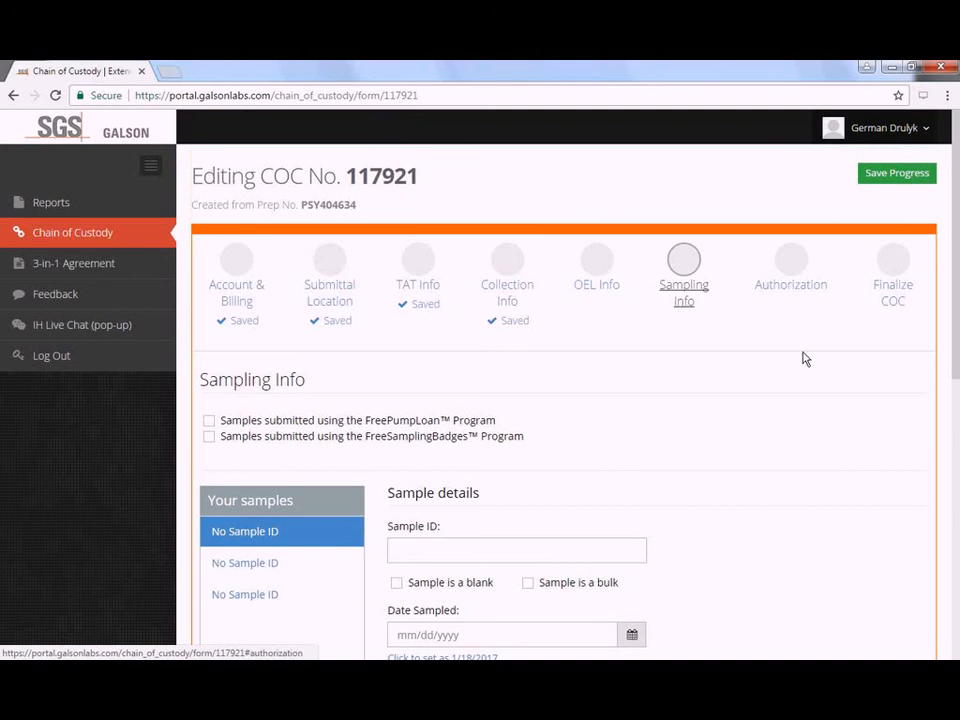
scroll(805, 358, down, 1)
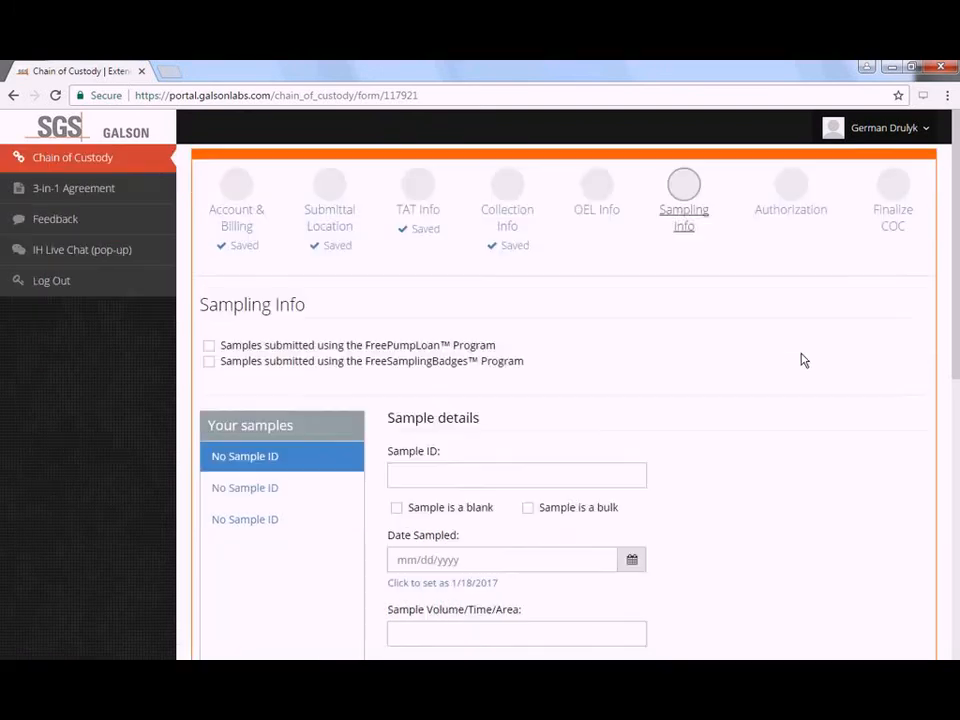
scroll(805, 360, down, 1)
scroll(805, 360, down, 1)
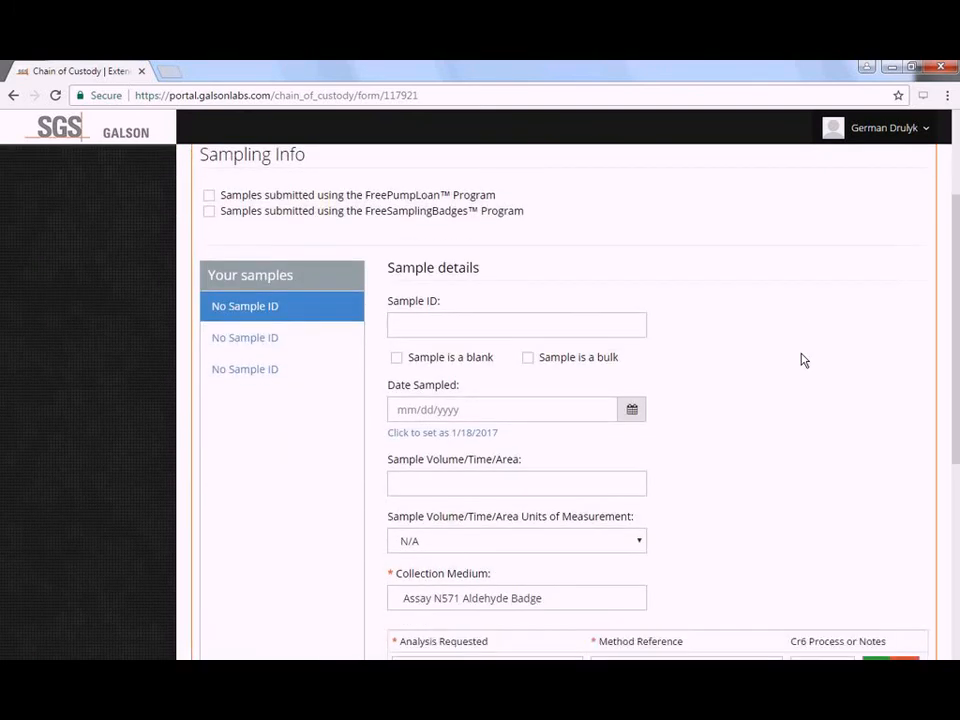
scroll(803, 360, down, 1)
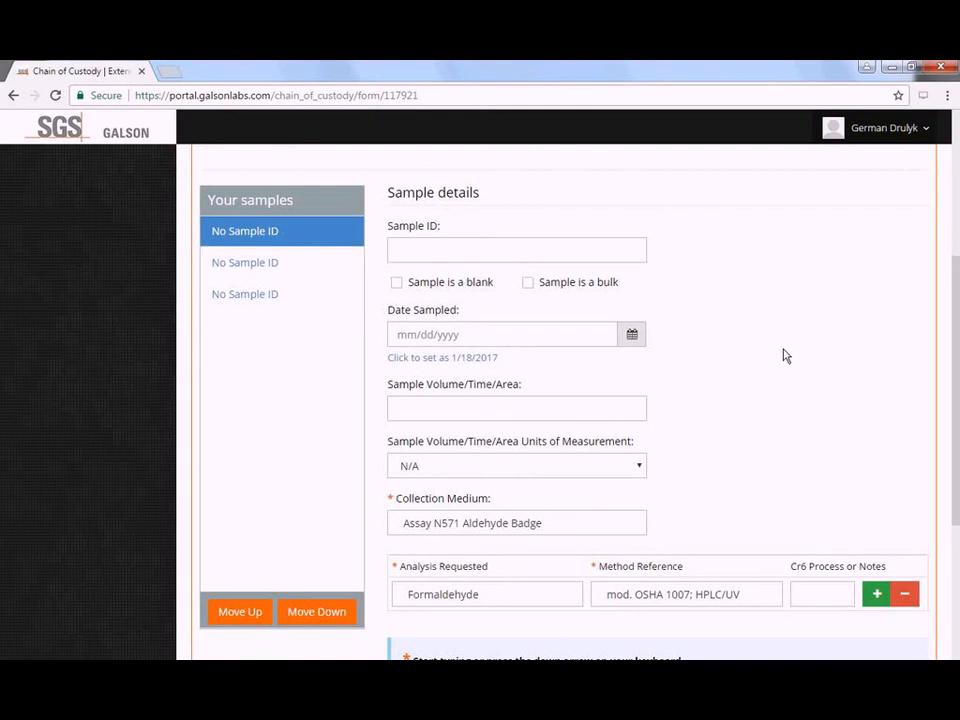
- Check each of the three samples, then move the second sample down to third place
click(295, 272)
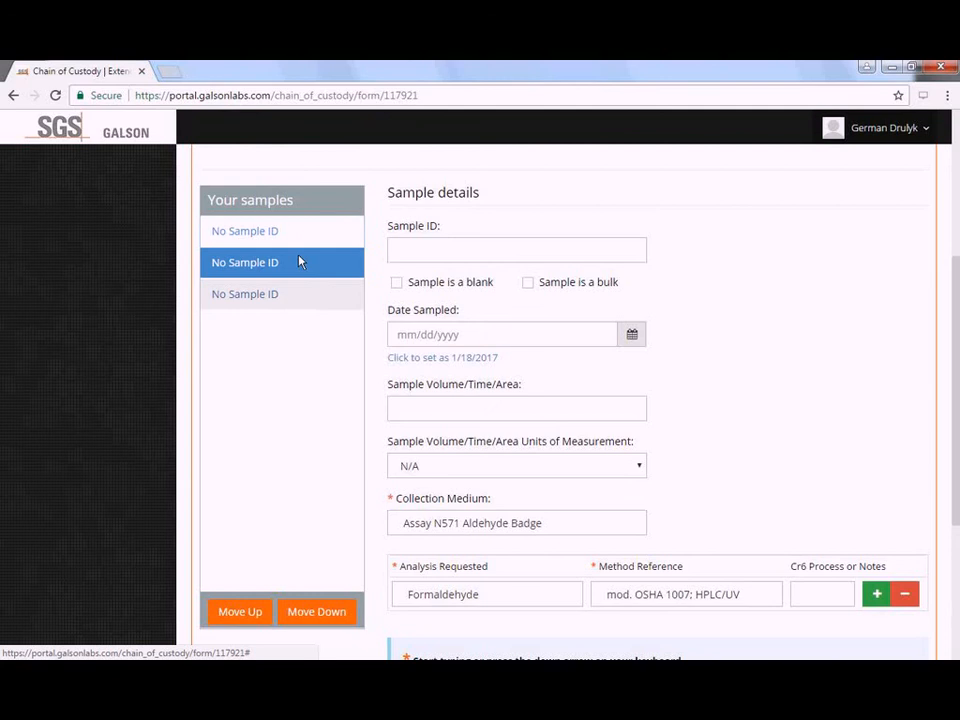
click(299, 291)
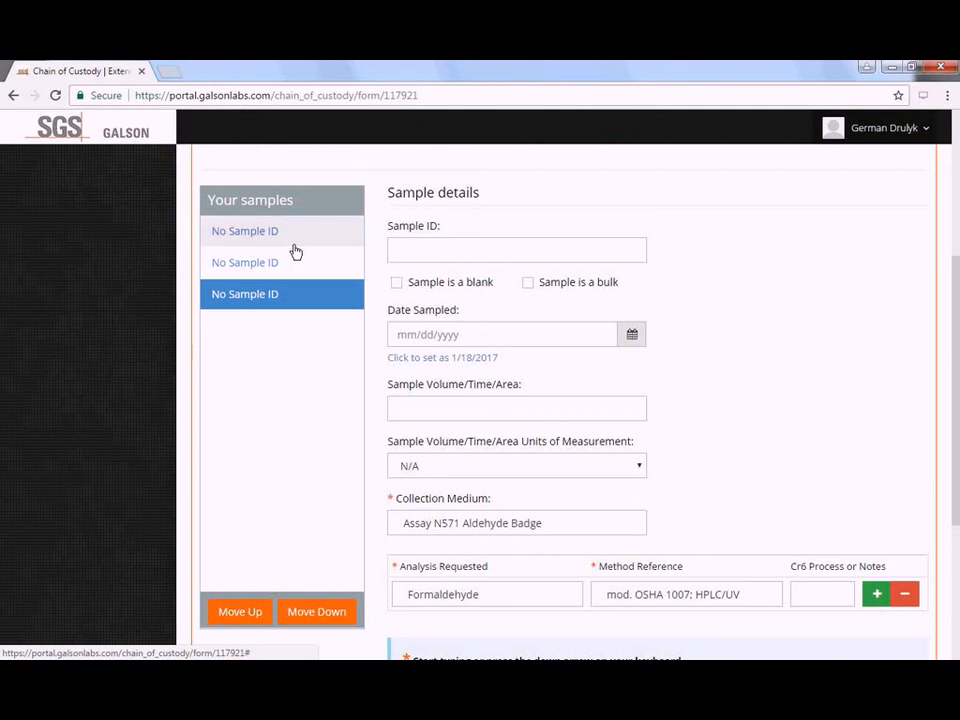
click(294, 245)
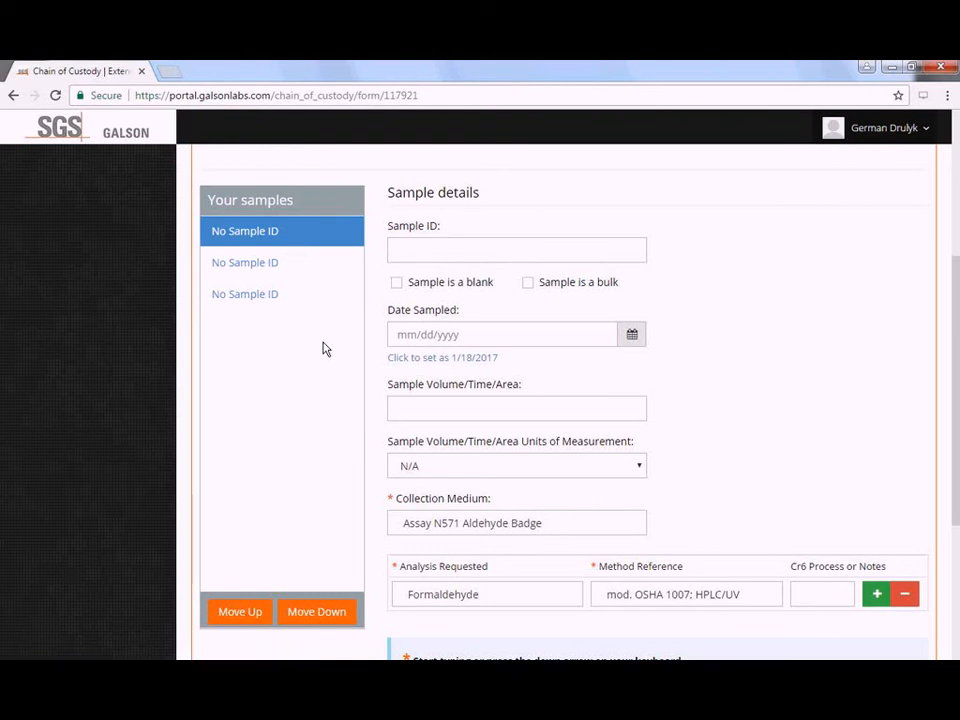
click(306, 272)
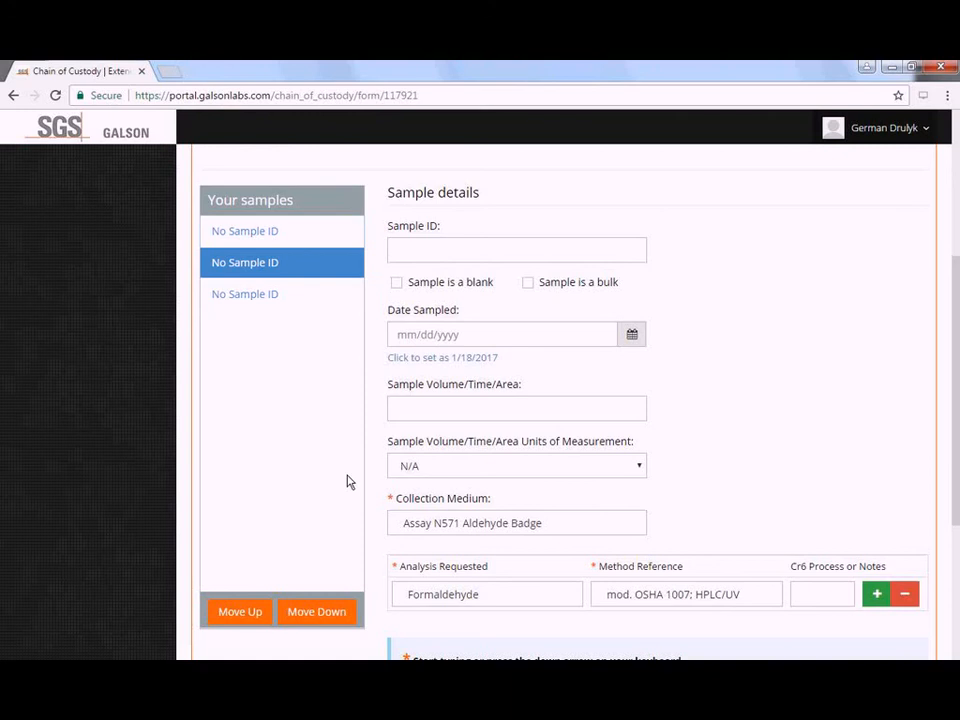
click(317, 612)
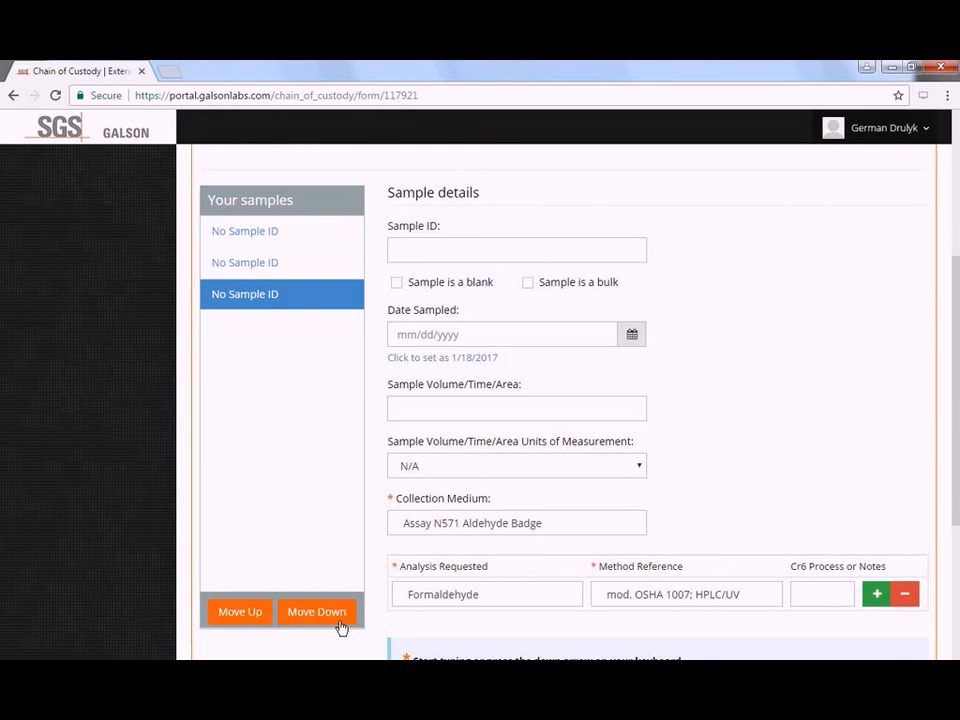
scroll(469, 491, down, 1)
scroll(475, 500, down, 1)
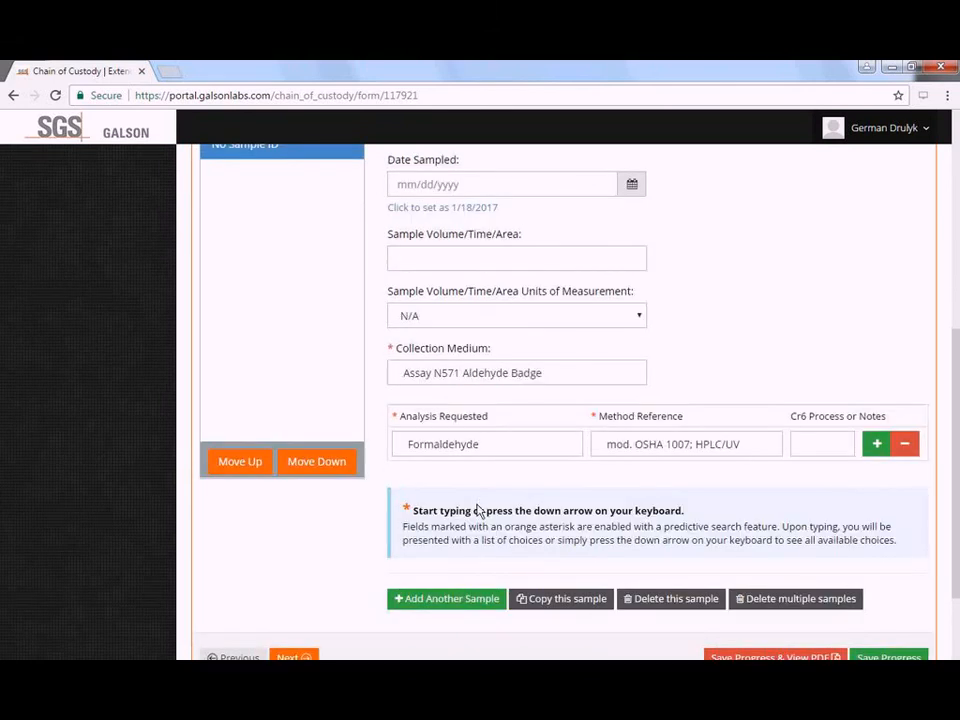
scroll(454, 550, down, 1)
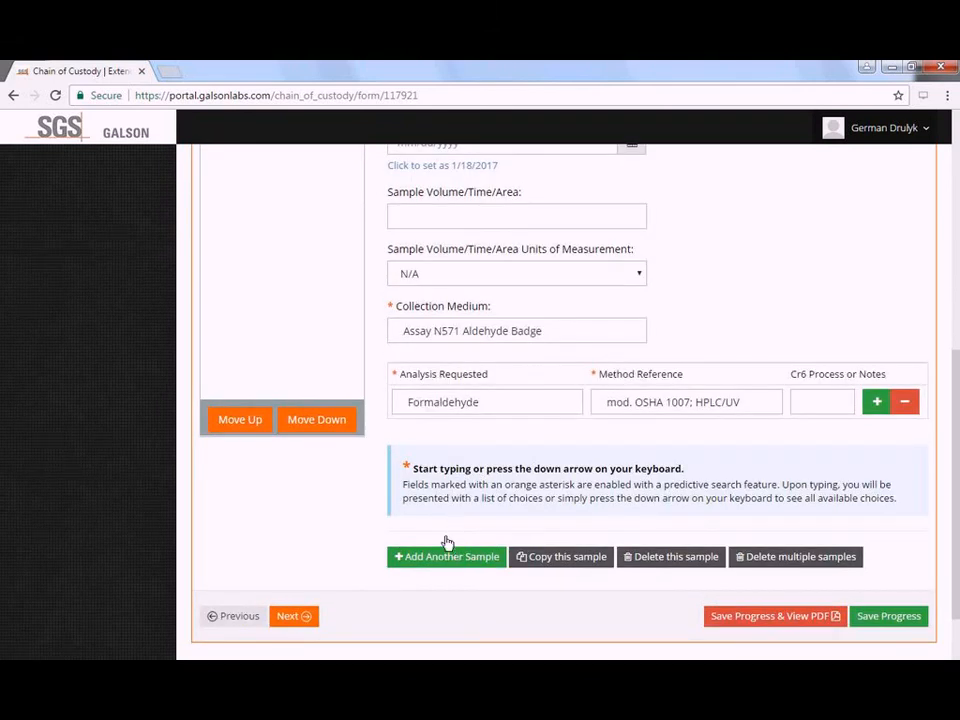
scroll(448, 541, down, 1)
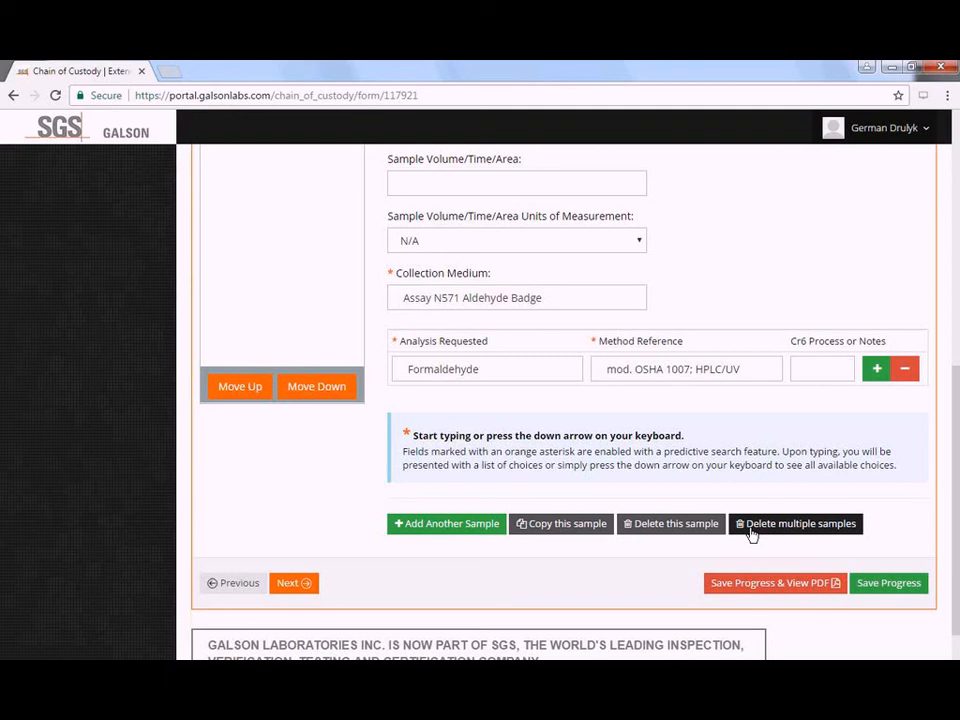
click(752, 530)
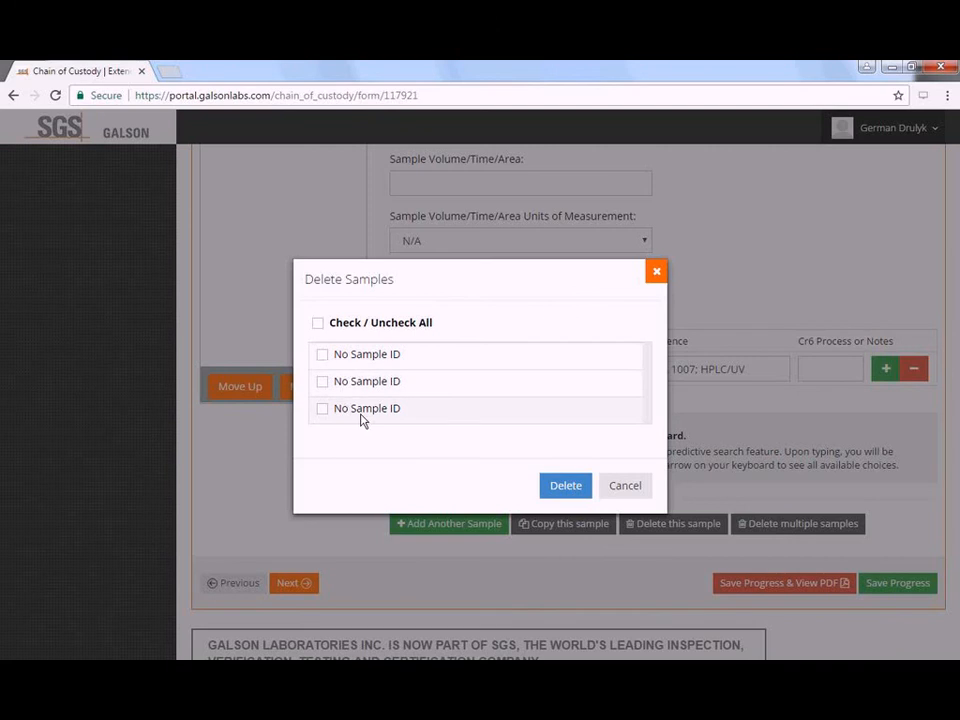
click(625, 486)
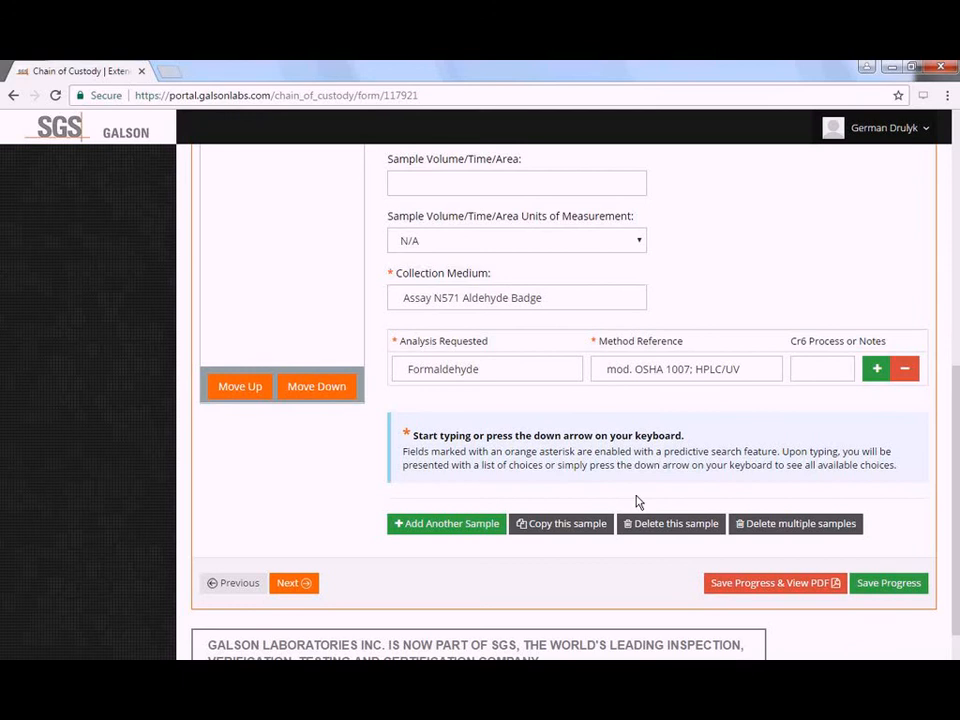
scroll(655, 500, up, 1)
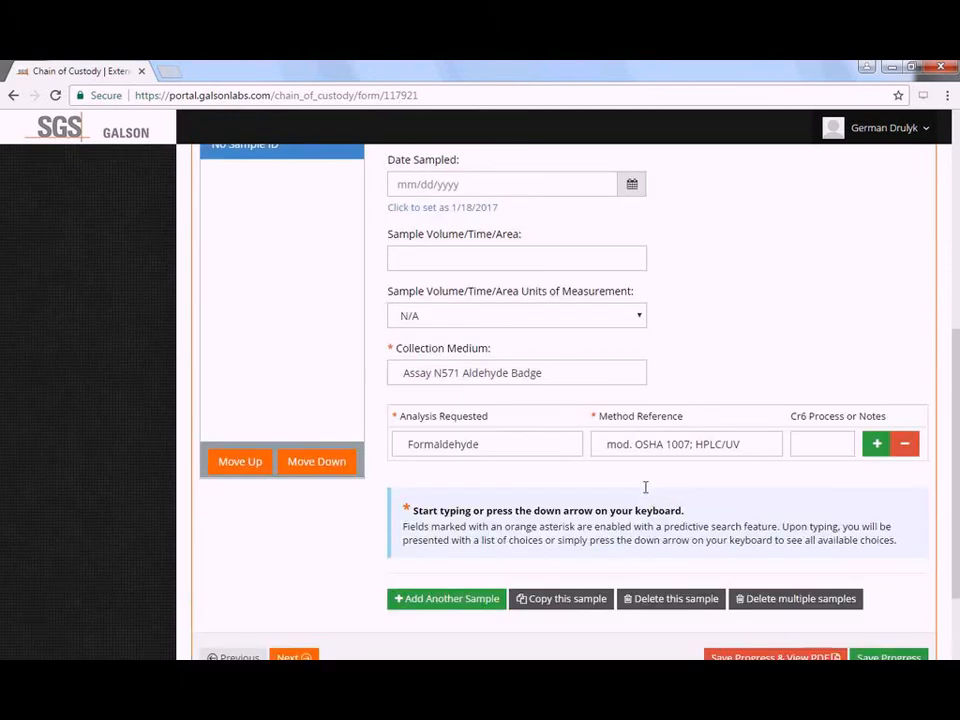
scroll(448, 399, up, 1)
scroll(330, 330, up, 2)
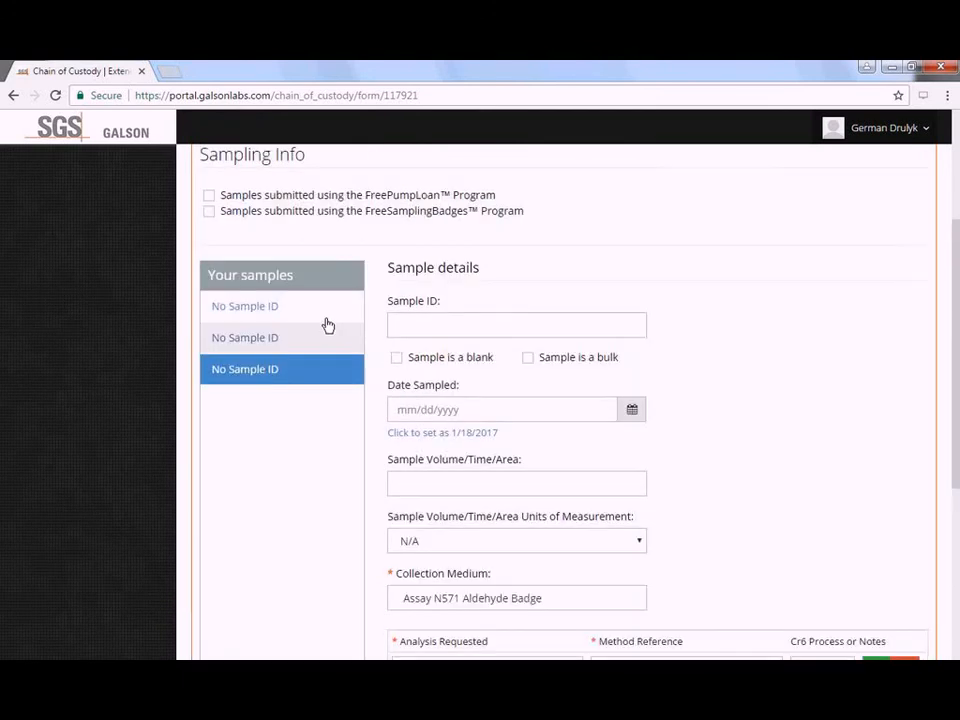
- Give the first sample ID Sample-1 and sampling date 1/18/2017
click(360, 318)
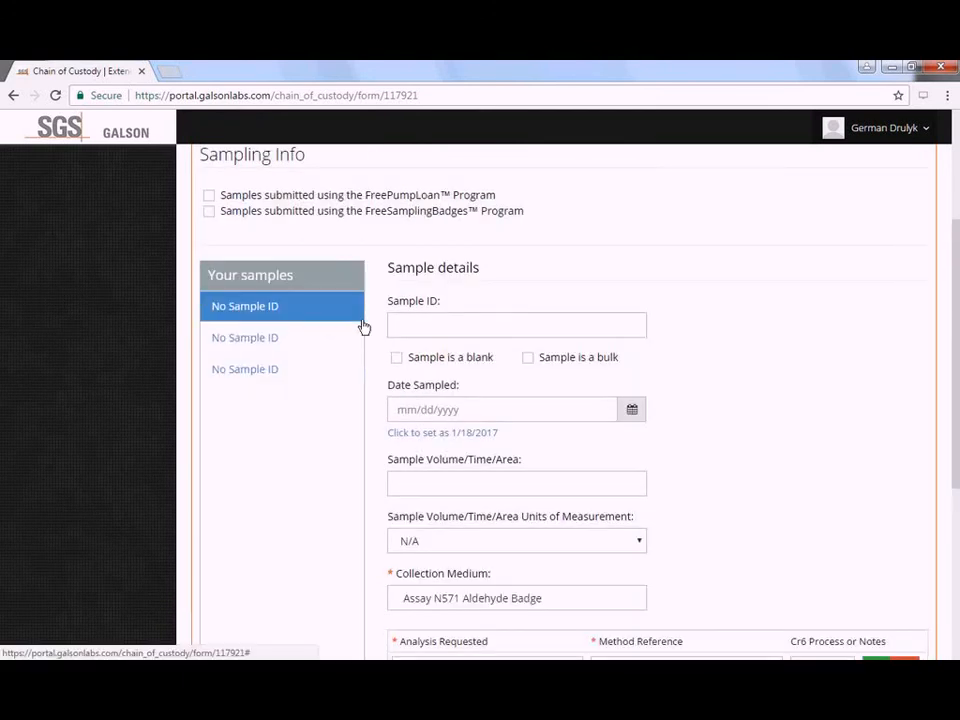
click(434, 324)
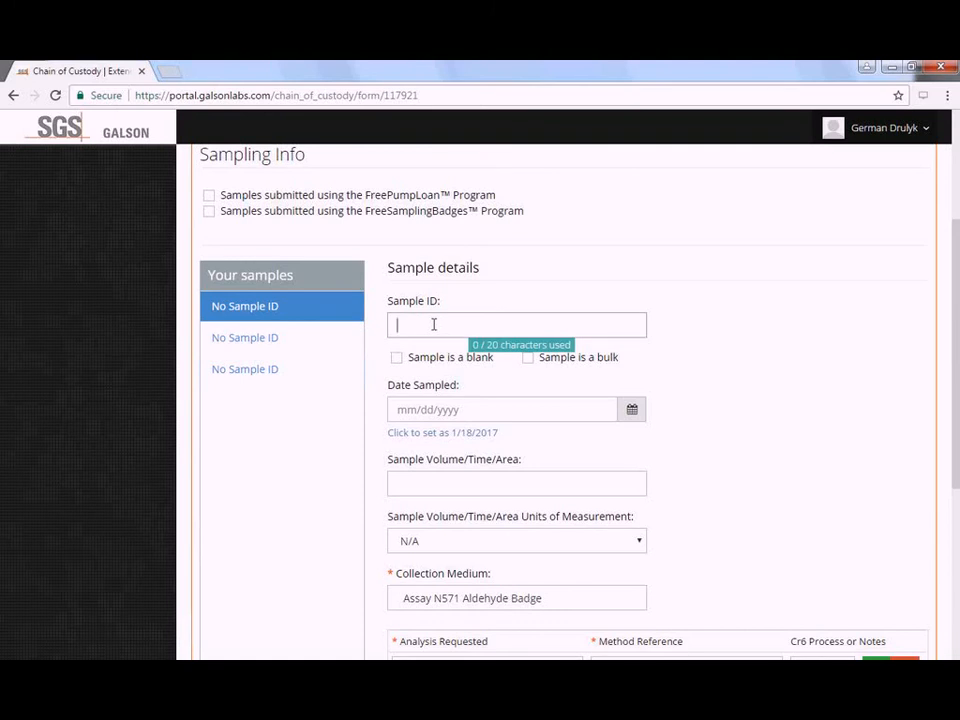
text(Sample-1)
click(722, 381)
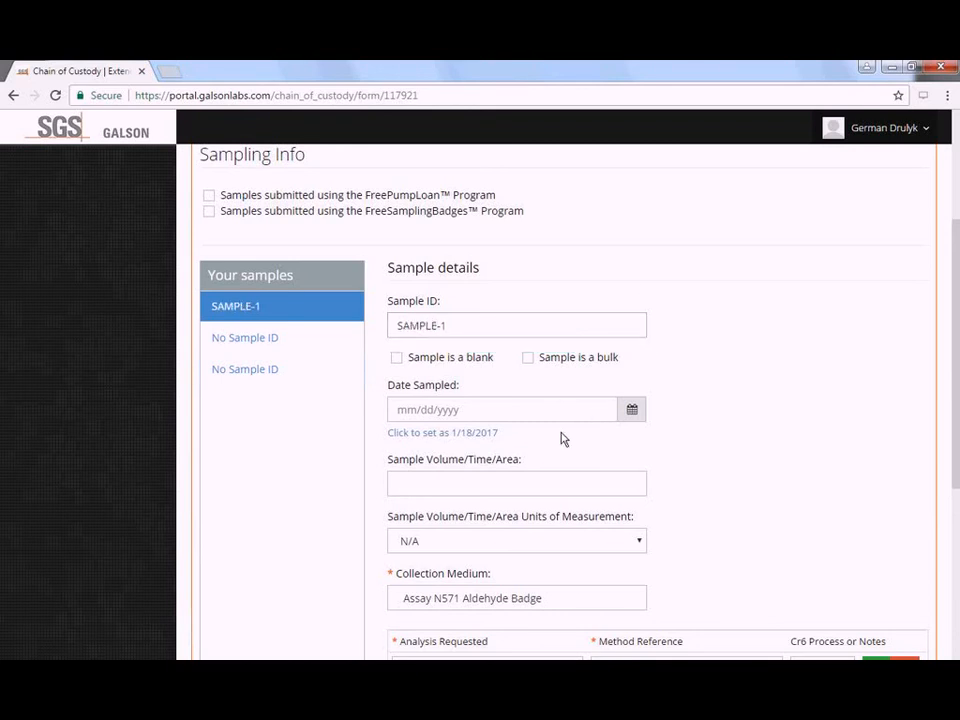
click(496, 443)
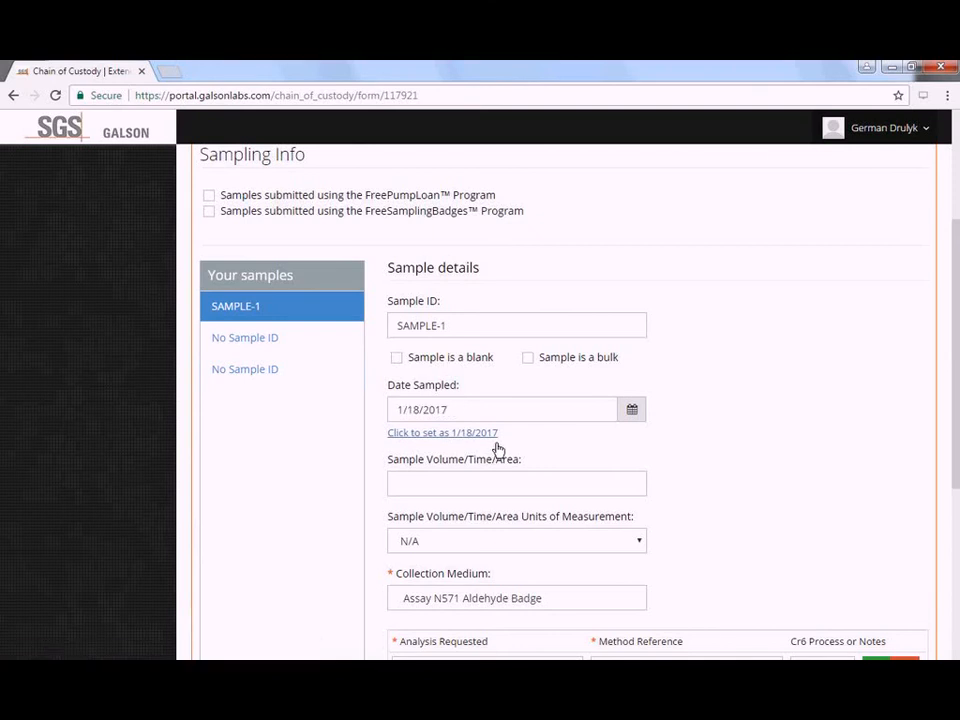
- Set the first sample's volume/time to 240 with units min - minutes
click(531, 485)
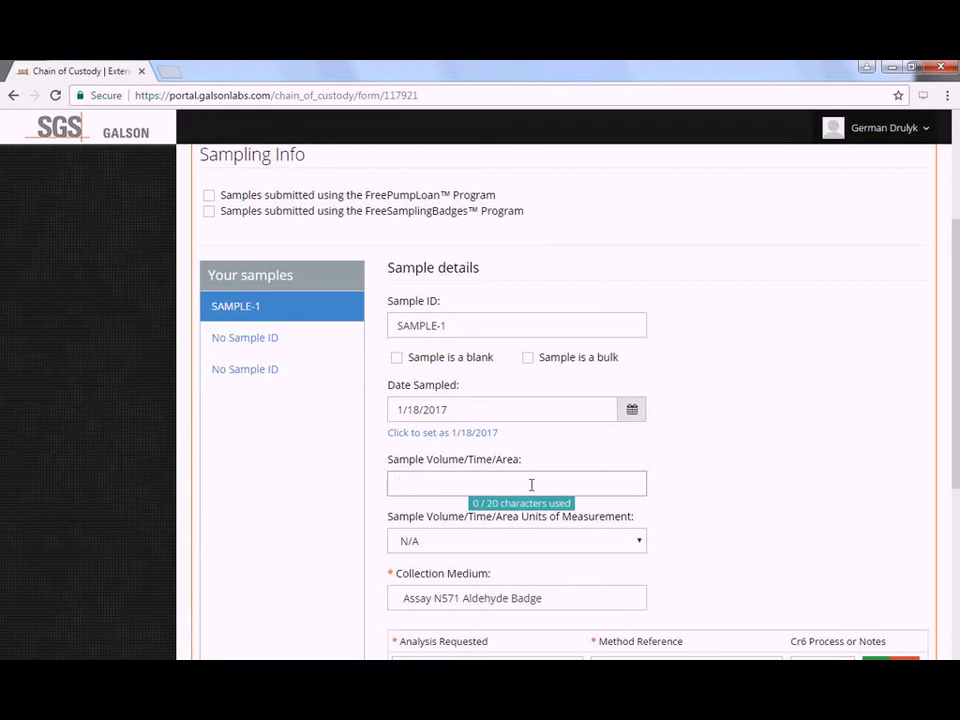
text(300)
click(550, 541)
click(596, 575)
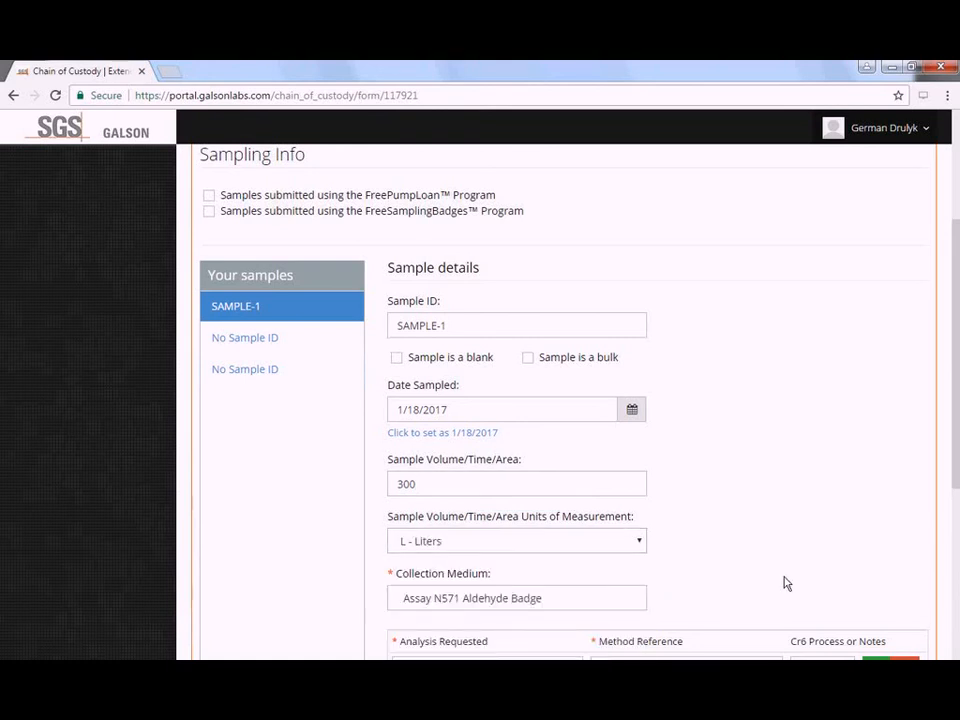
click(579, 487)
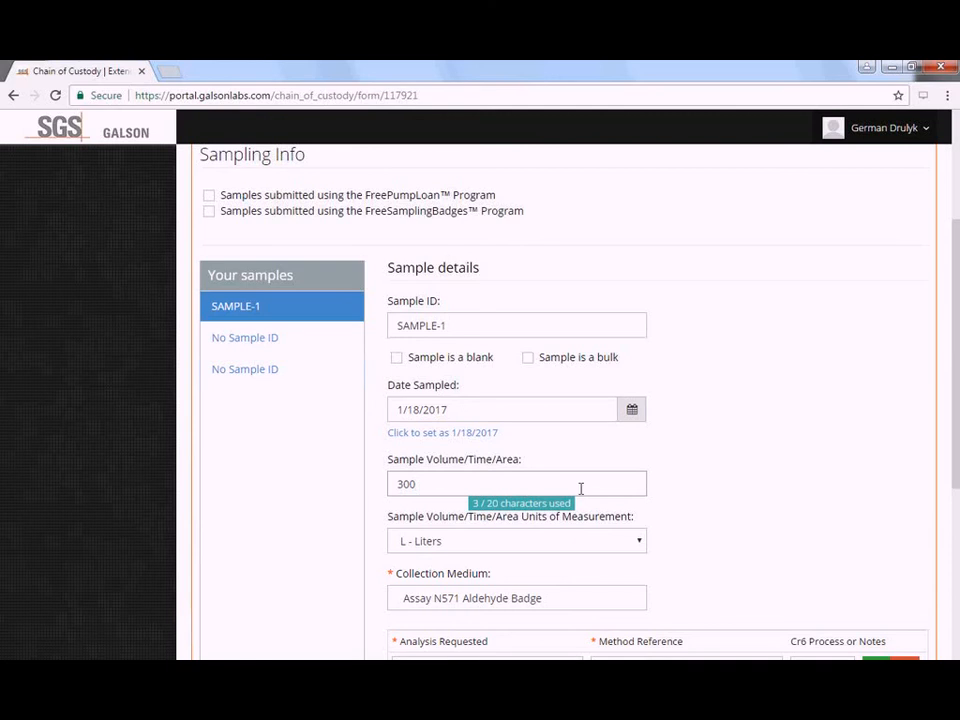
double_click(580, 487)
text(240)
click(580, 541)
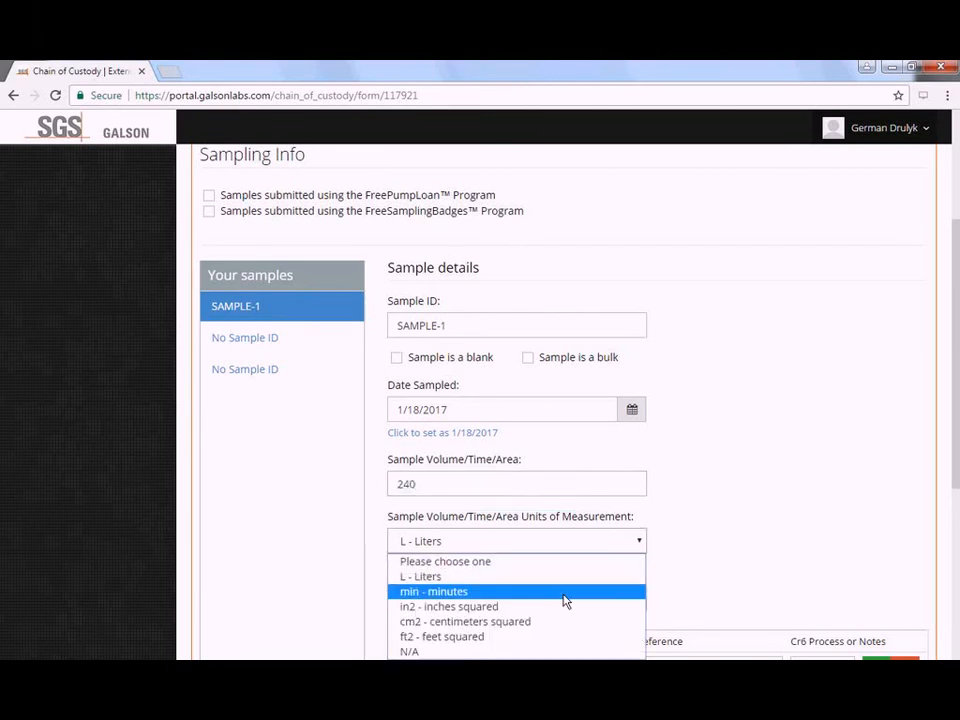
click(565, 597)
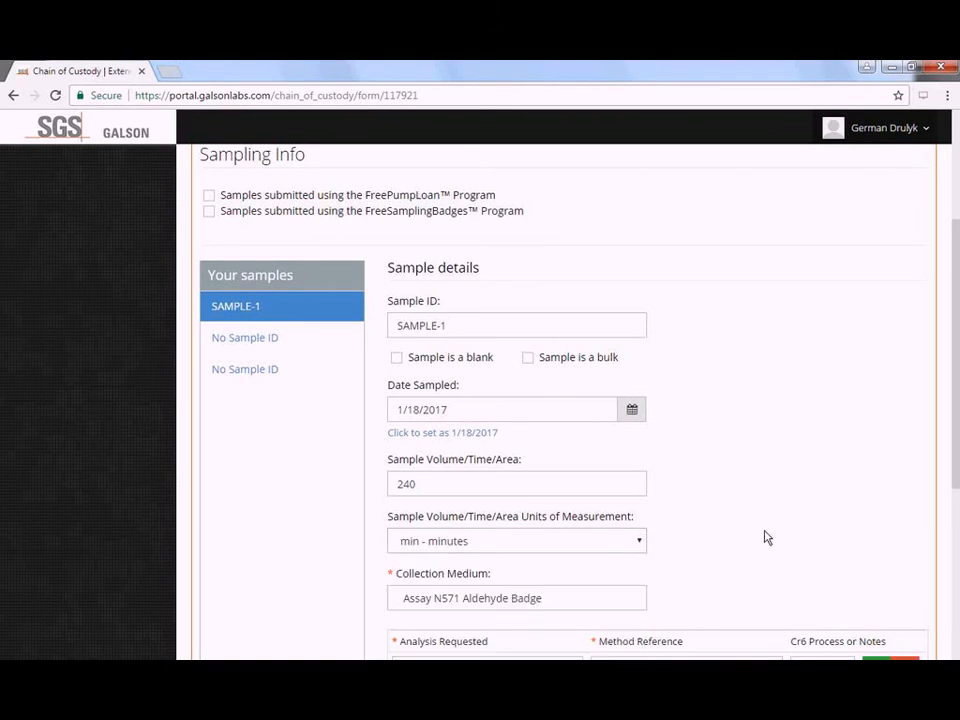
scroll(764, 538, down, 1)
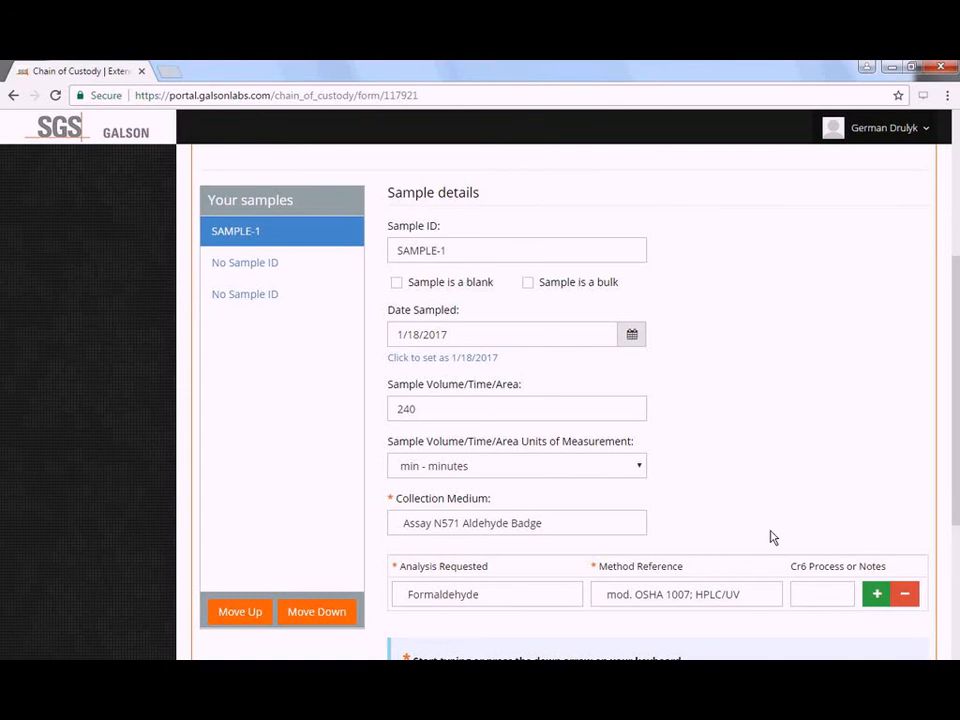
click(495, 249)
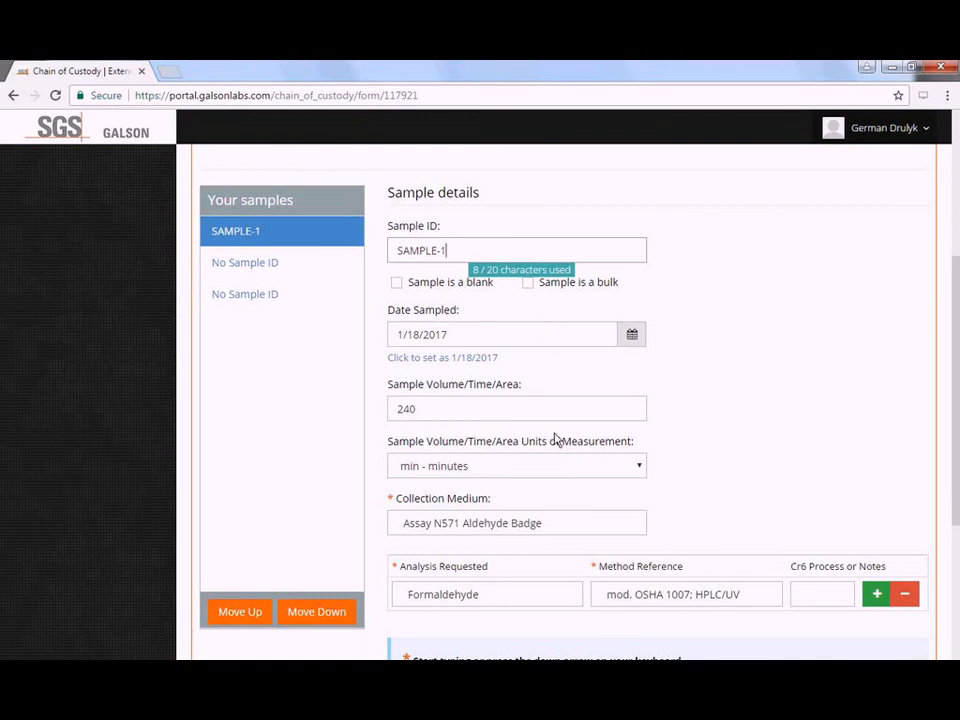
click(585, 524)
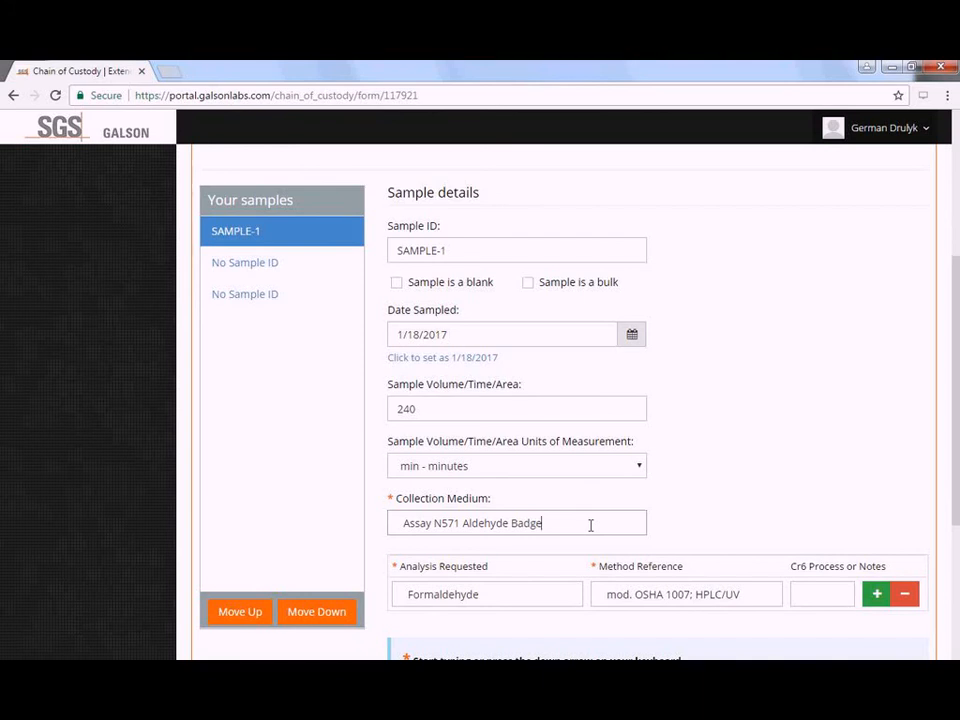
scroll(590, 530, down, 1)
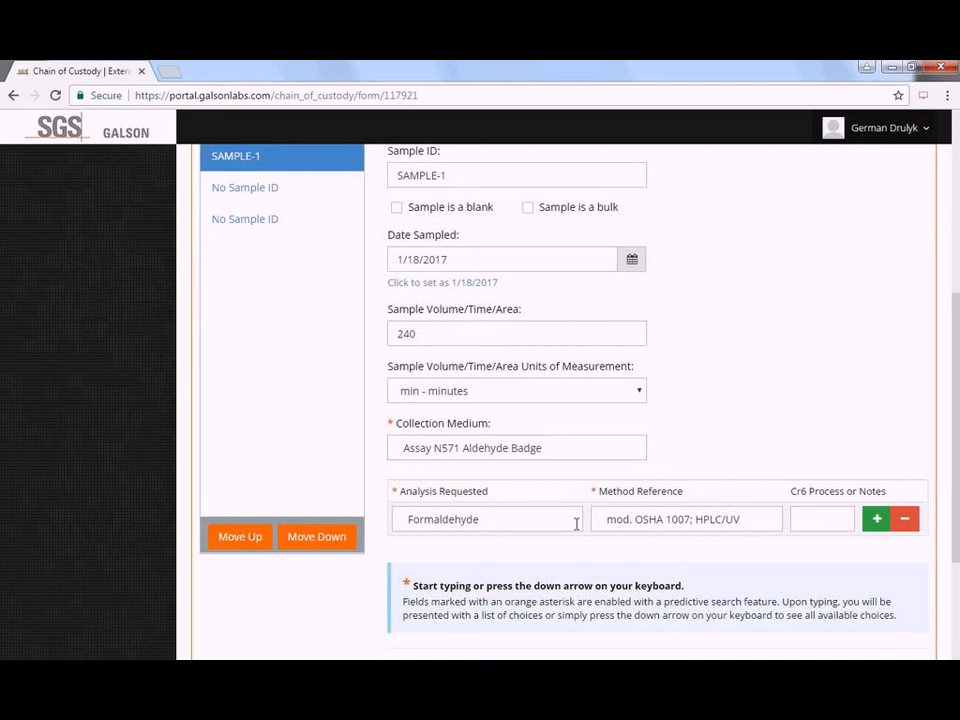
click(572, 524)
click(669, 519)
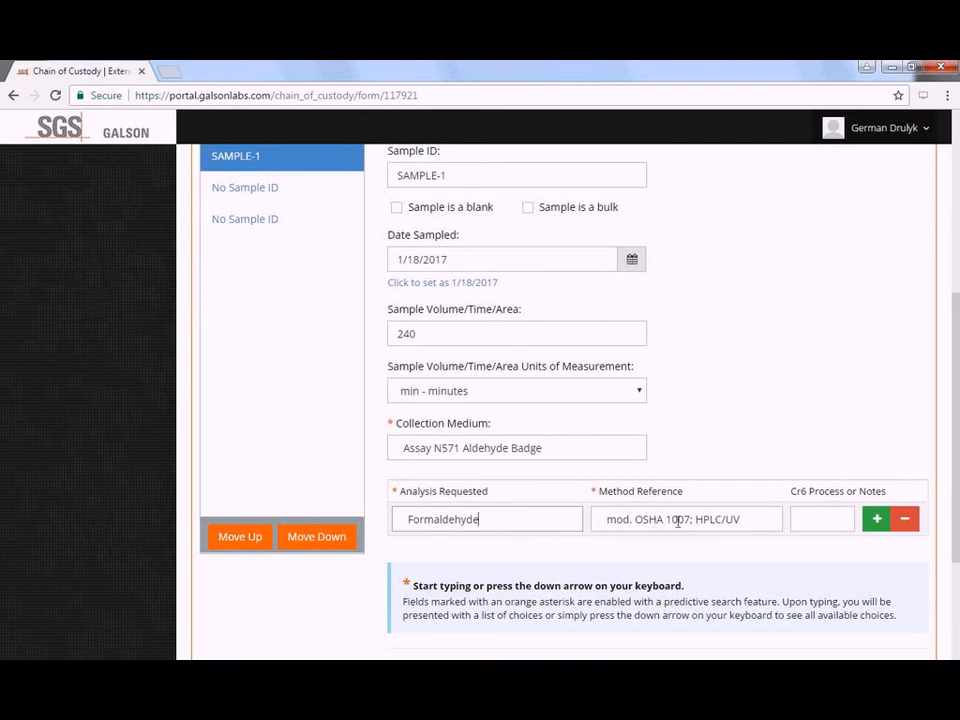
click(760, 521)
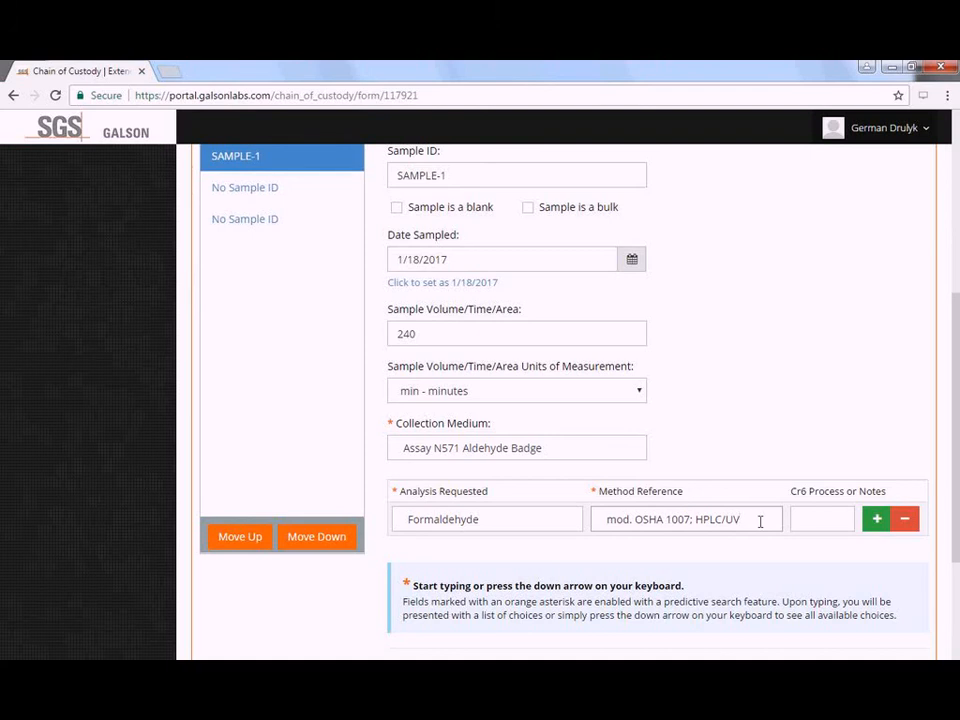
scroll(765, 536, down, 3)
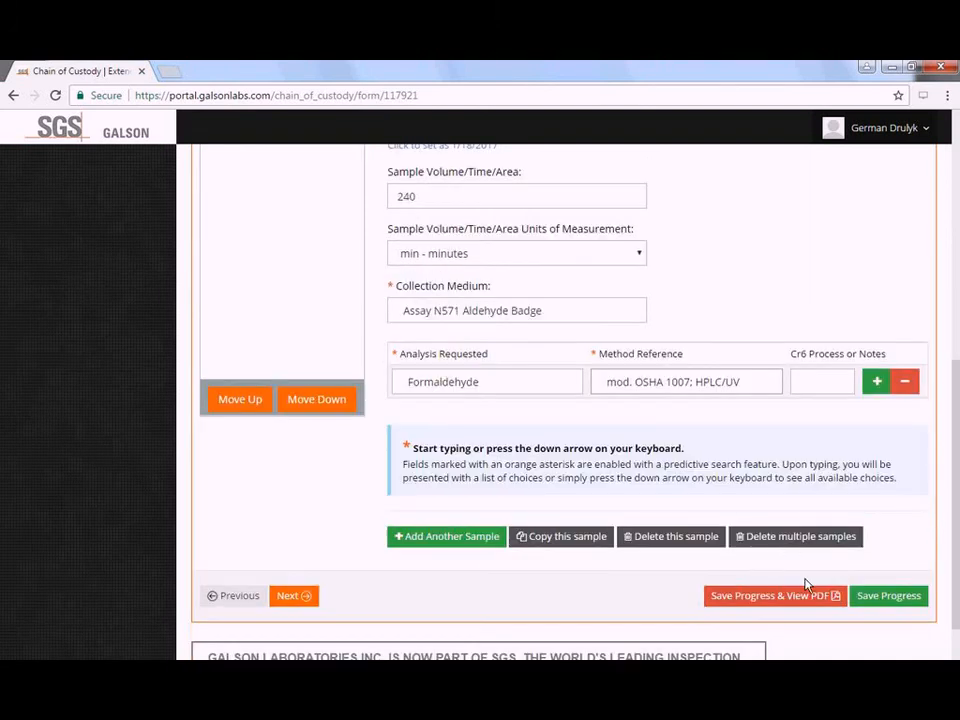
- Save progress, check SAMPLE-1's 240 min row in the COC #117921 PDF, then close it
click(811, 592)
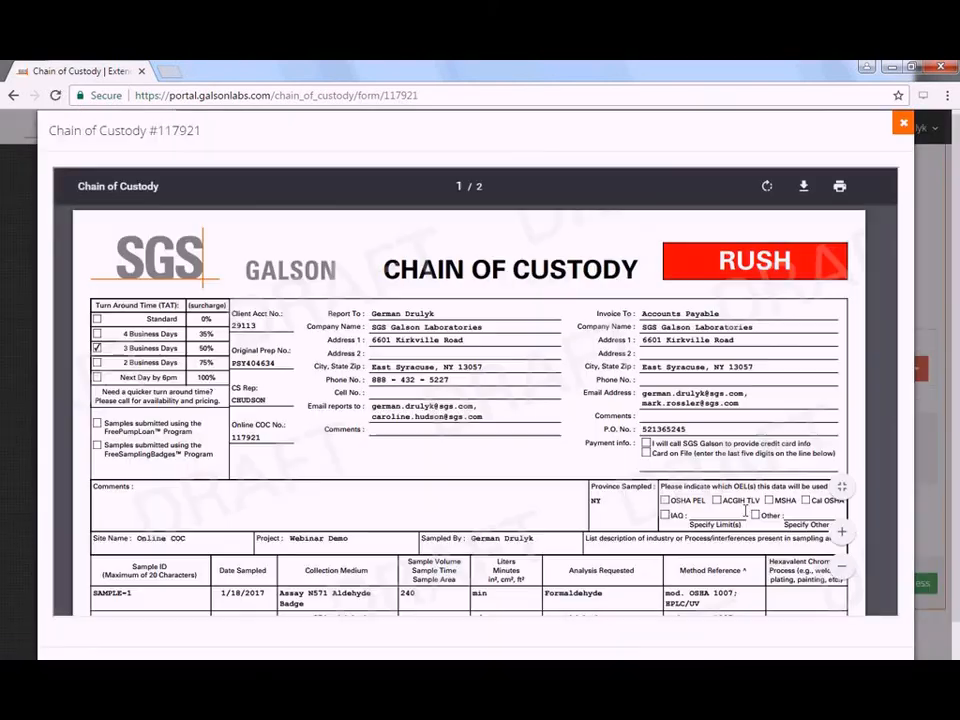
scroll(490, 455, down, 3)
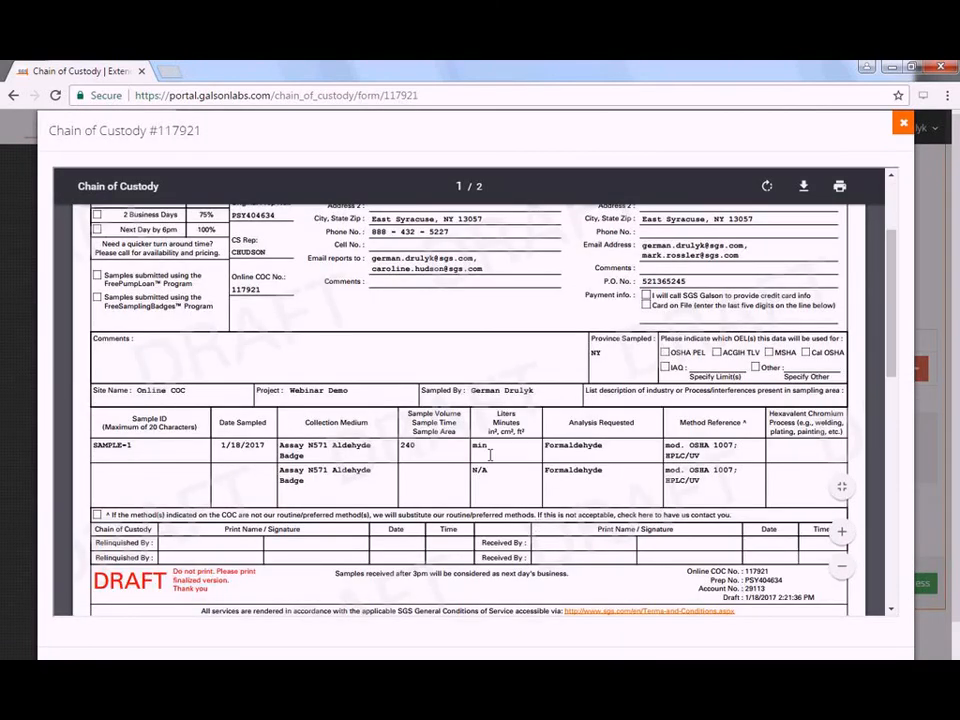
double_click(475, 449)
drag(475, 449, 510, 473)
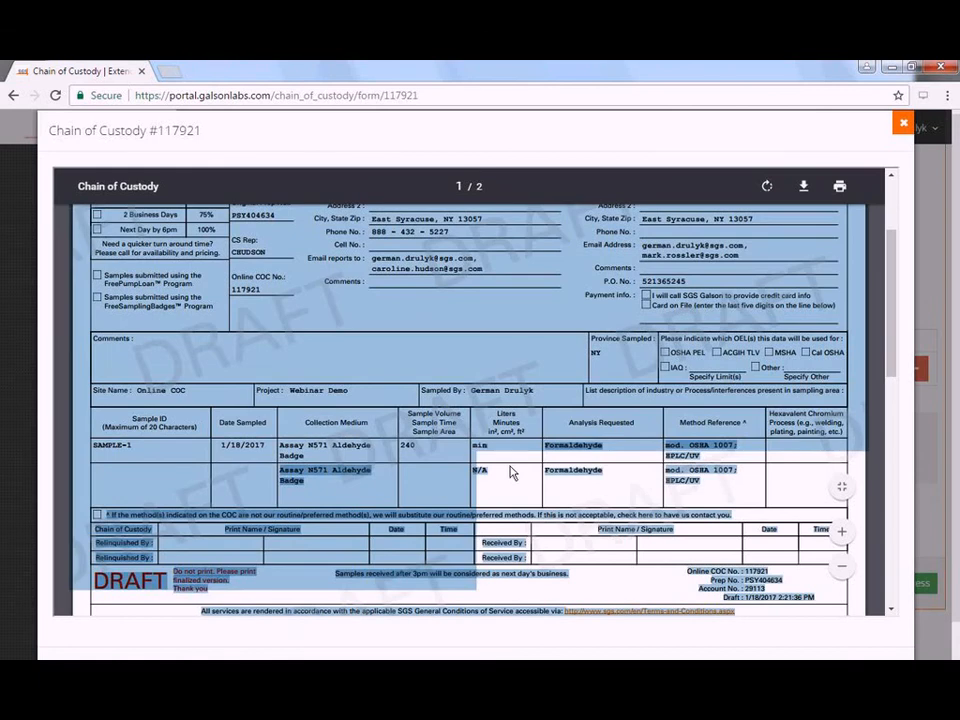
click(100, 444)
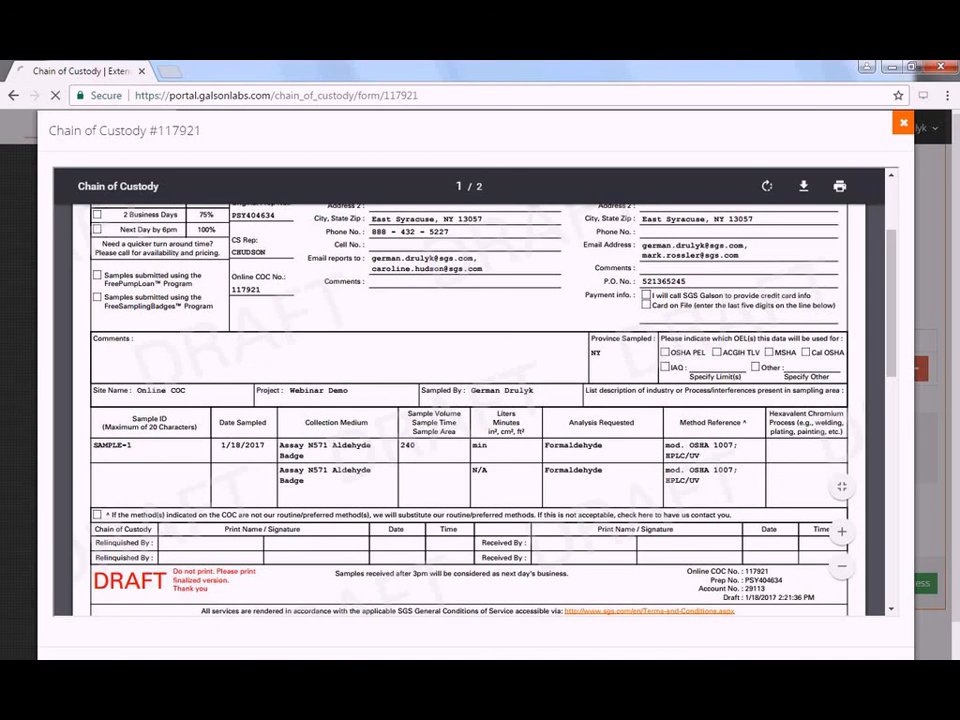
click(903, 122)
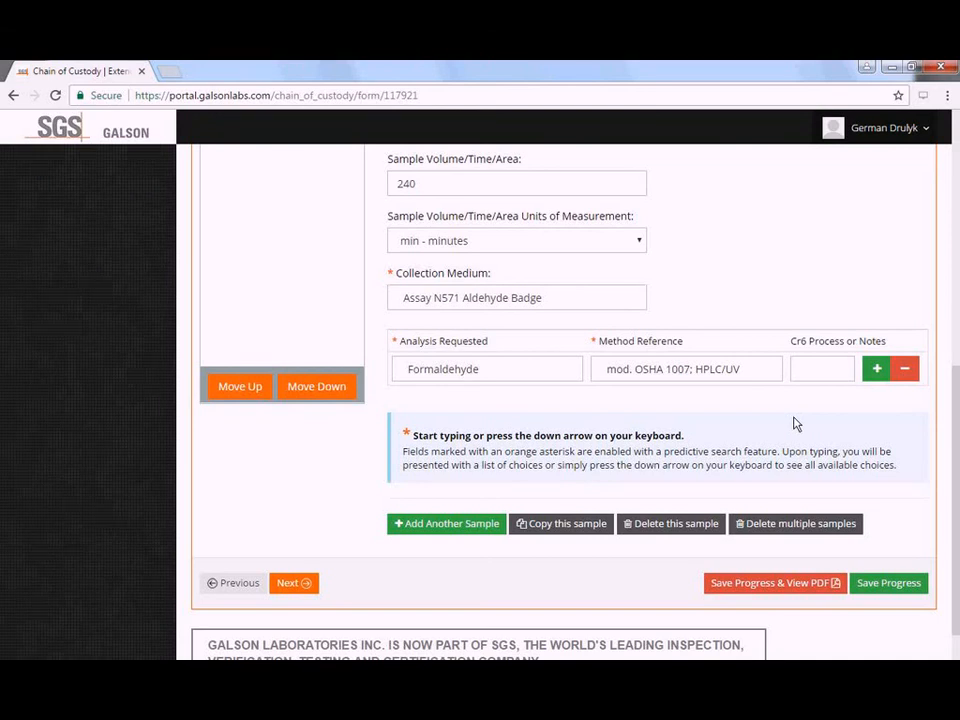
- Delete both 'No Sample ID' samples, keeping only SAMPLE-1
scroll(795, 424, up, 1)
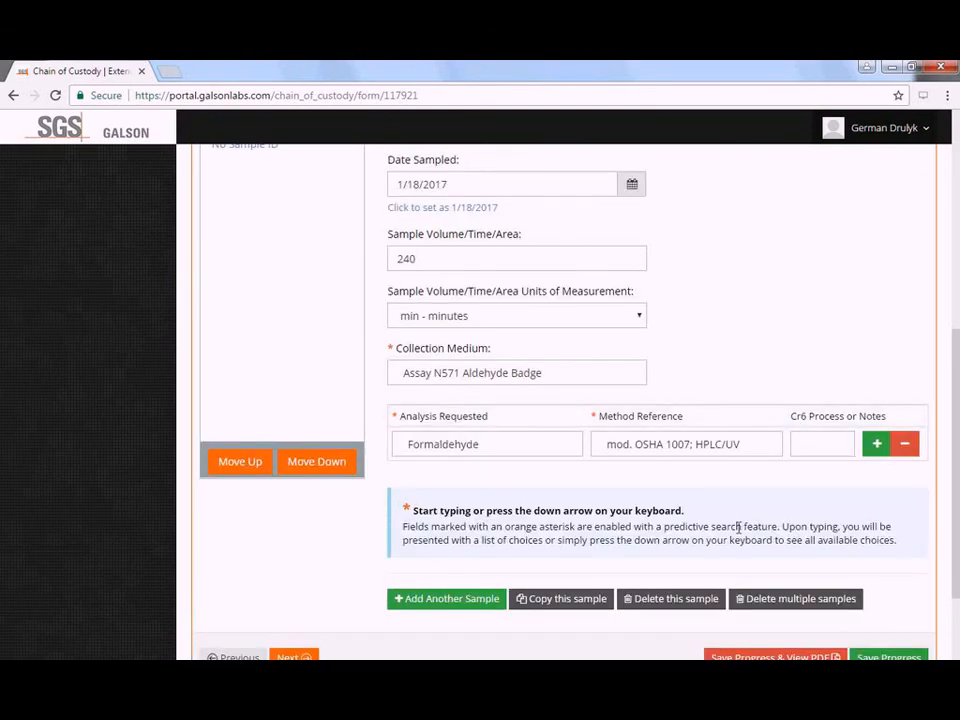
click(812, 618)
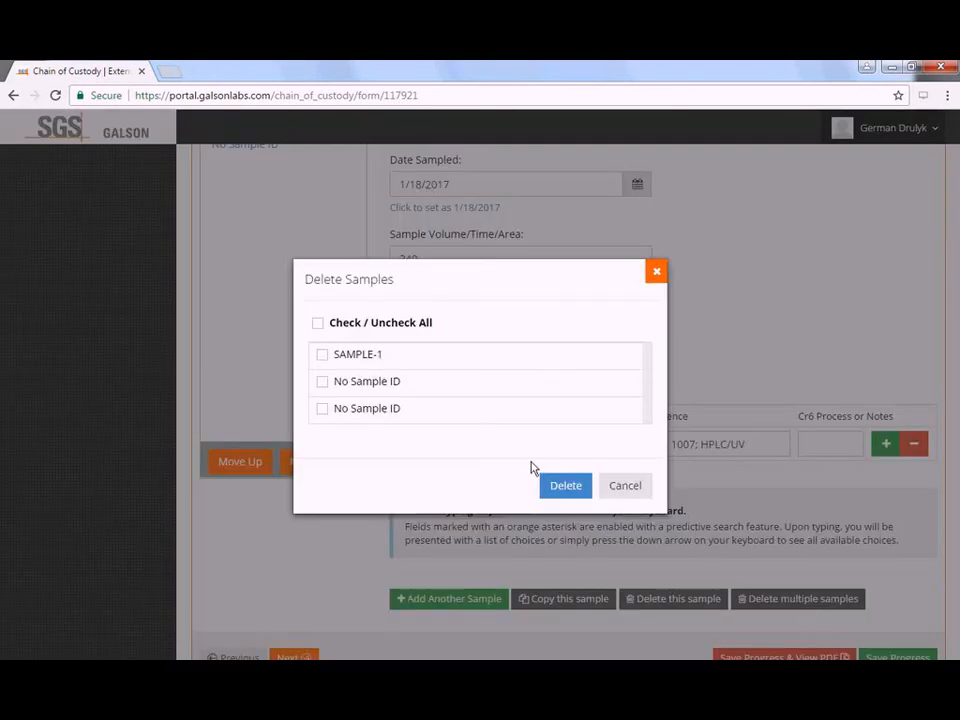
click(360, 389)
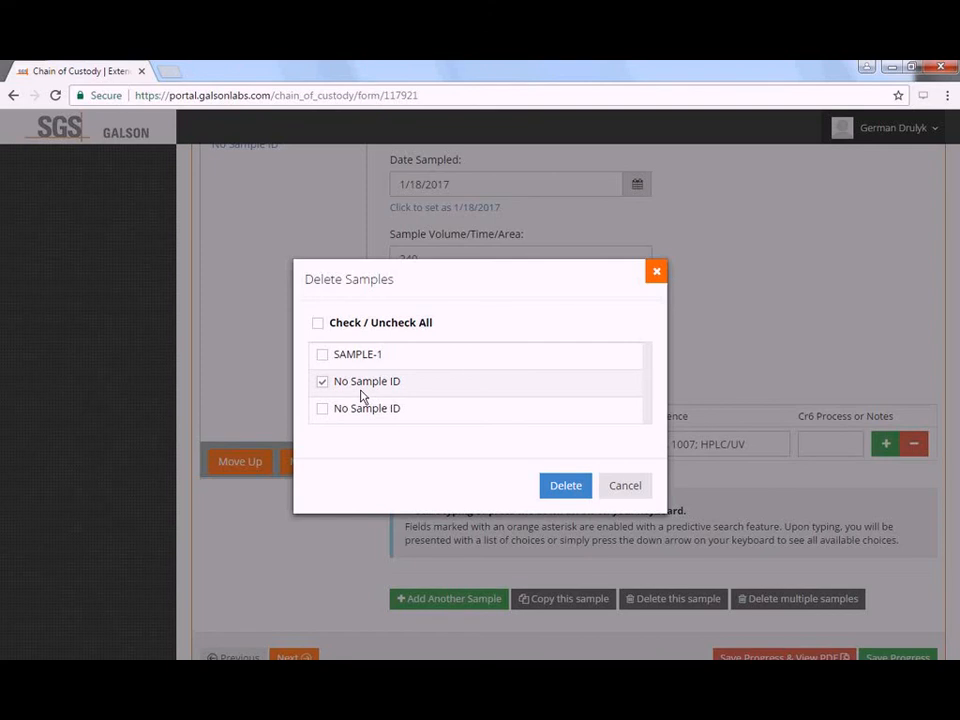
click(372, 421)
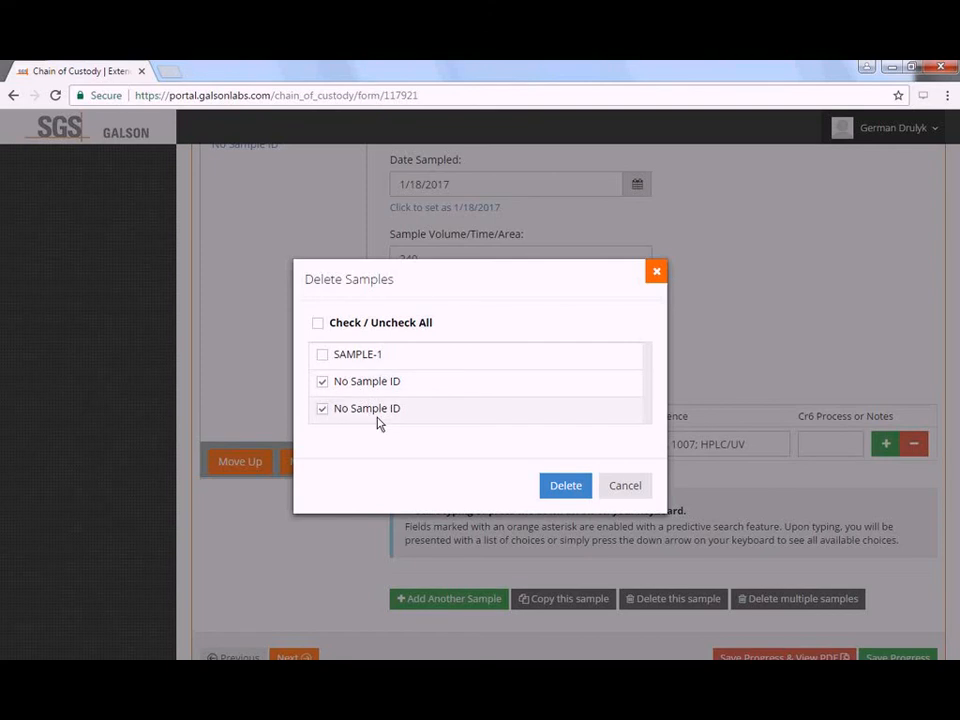
click(566, 487)
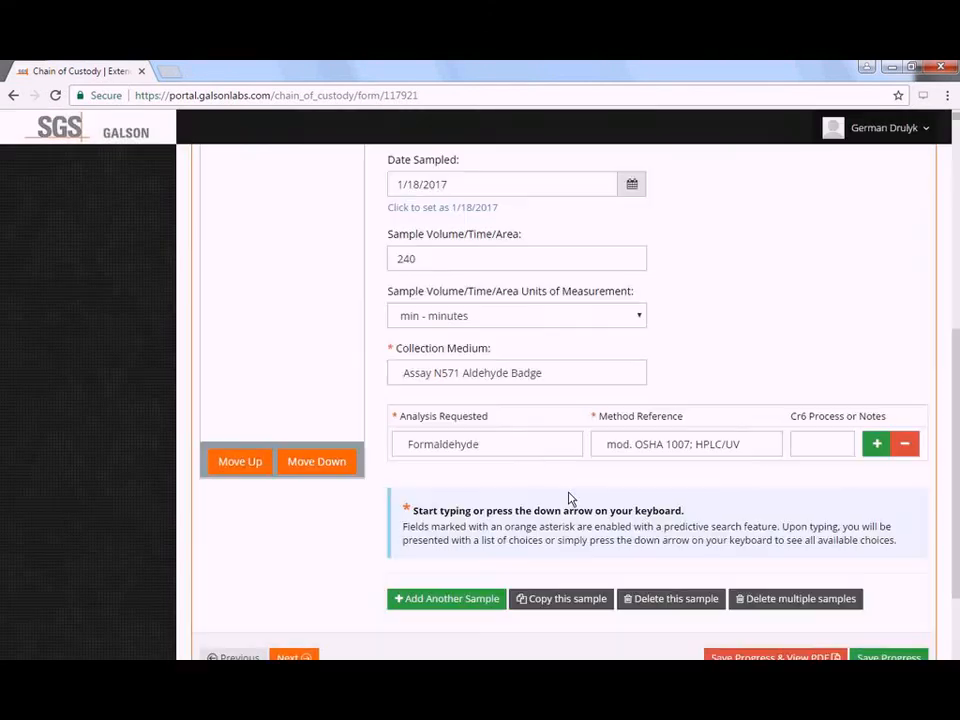
- Add another blank sample to the COC
scroll(568, 497, up, 1)
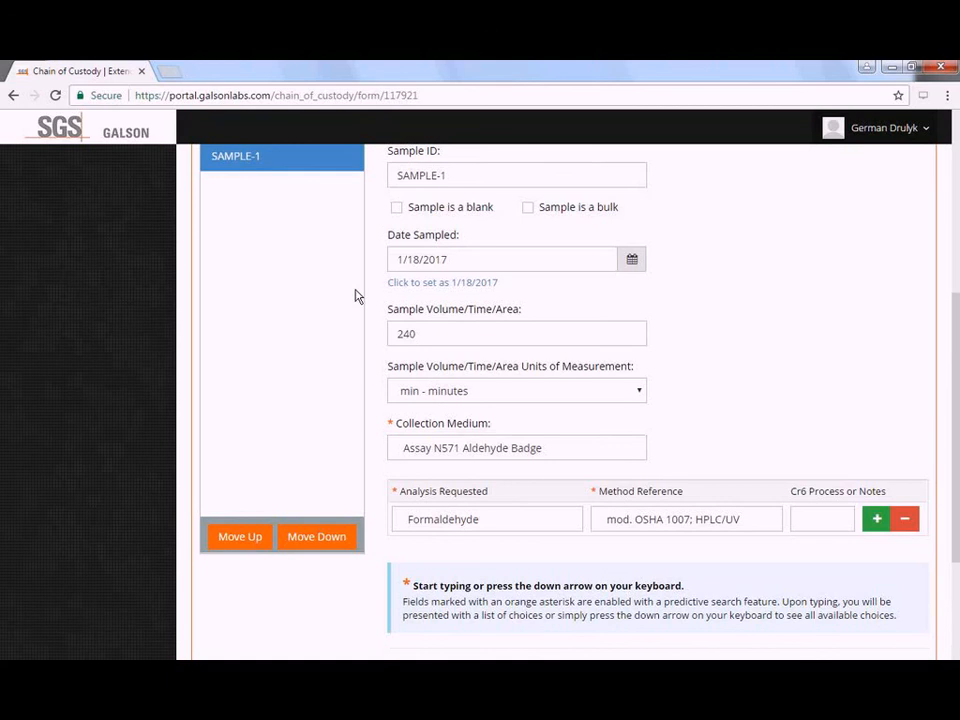
scroll(330, 270, up, 1)
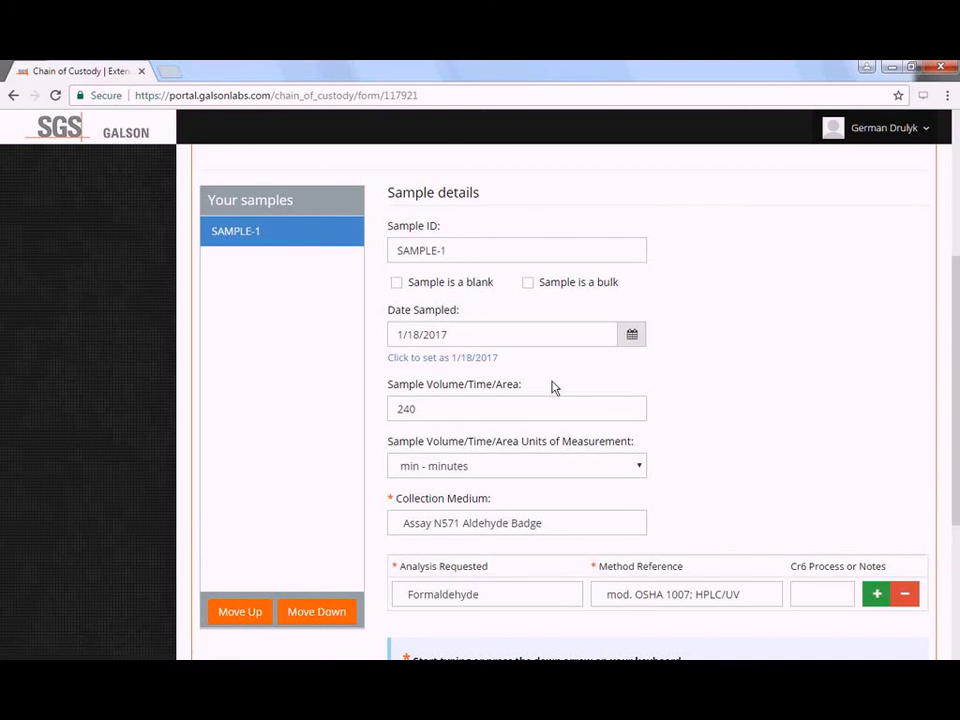
scroll(536, 443, down, 1)
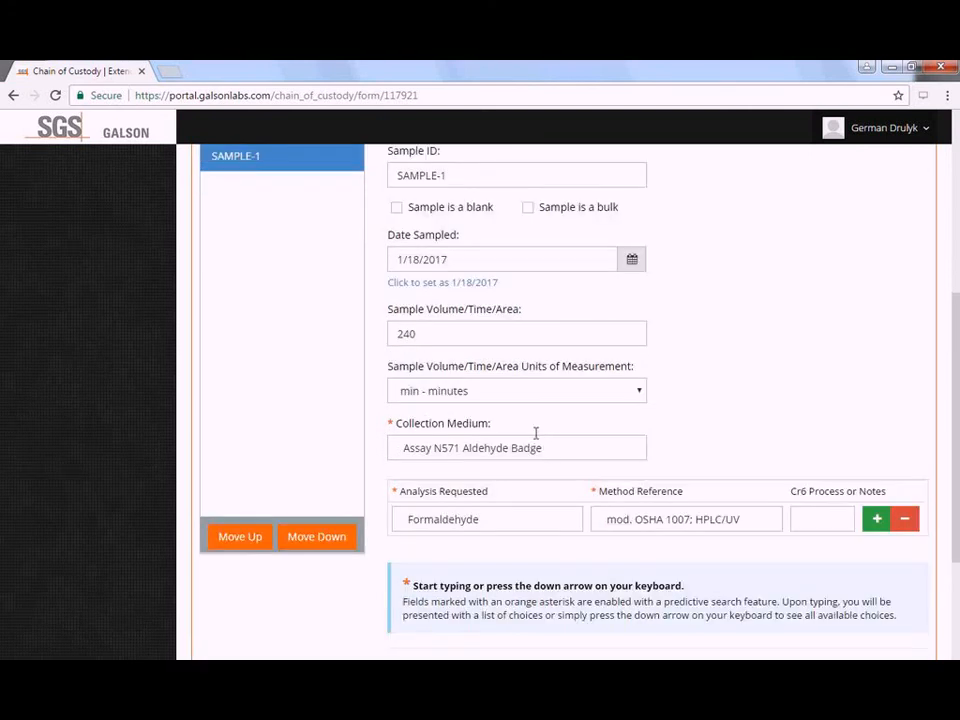
scroll(502, 503, down, 2)
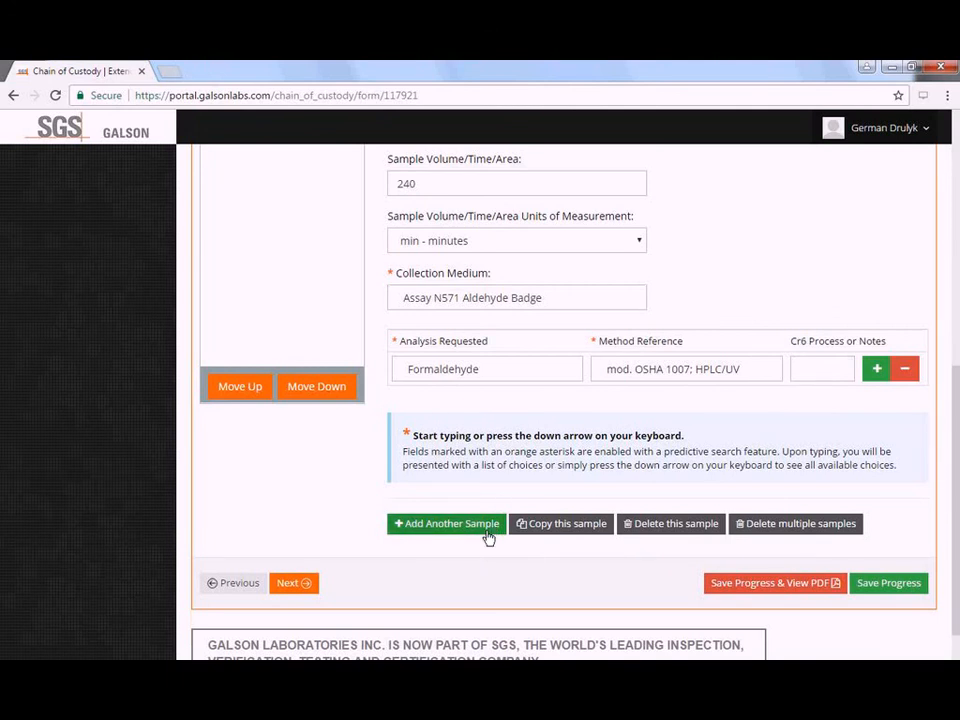
click(487, 532)
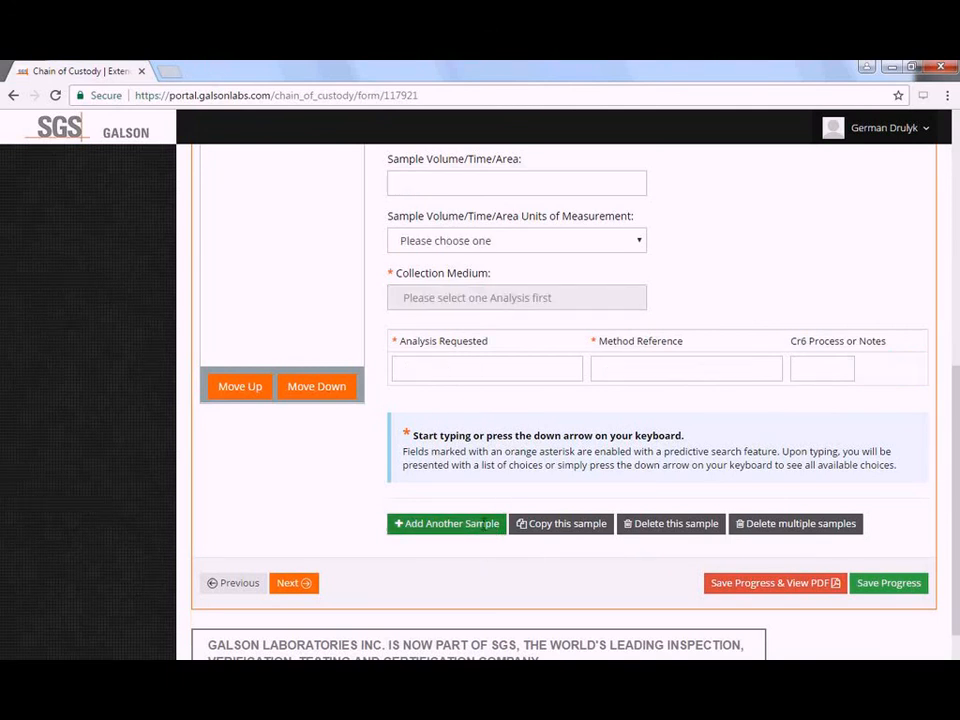
scroll(481, 523, up, 1)
scroll(508, 264, up, 1)
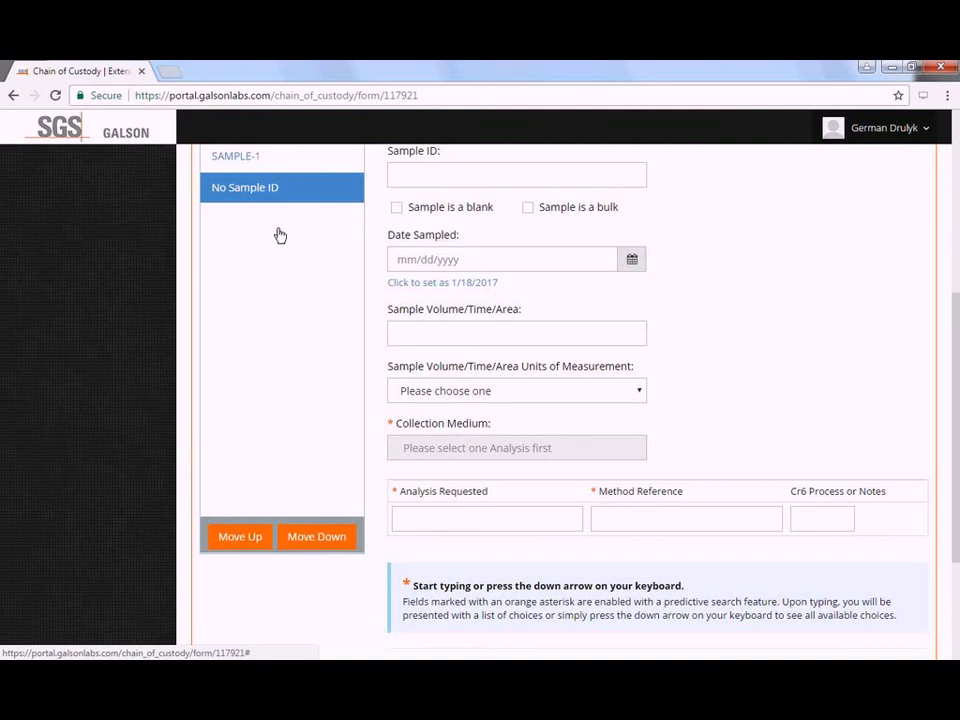
scroll(285, 250, up, 1)
- Give the new sample ID Sample-2, date 1/18/2017 and volume 240
click(440, 254)
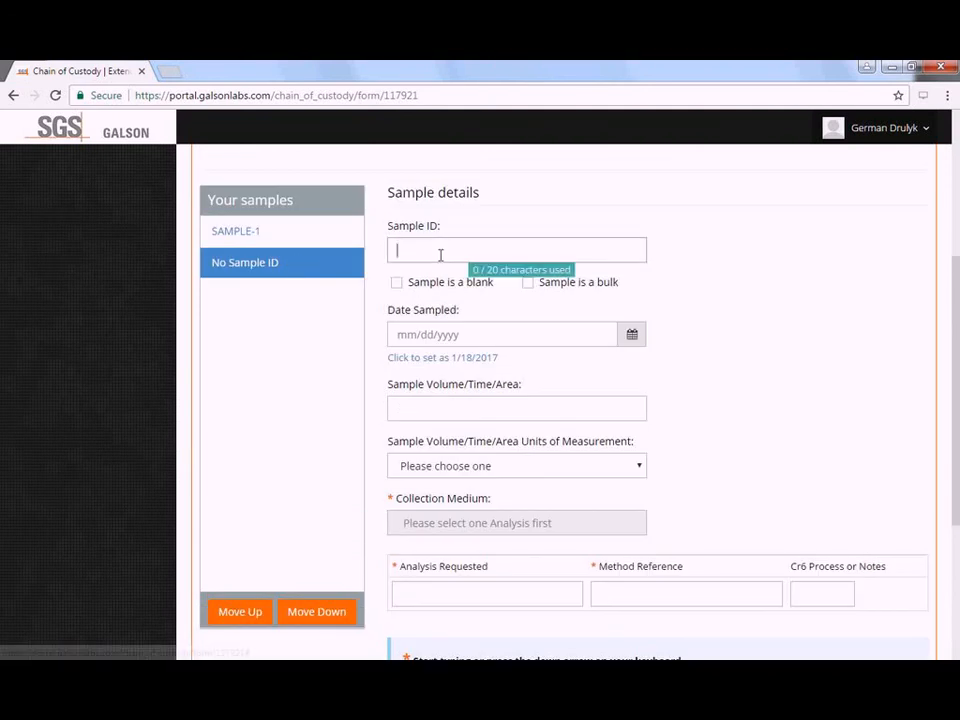
text(Sample)
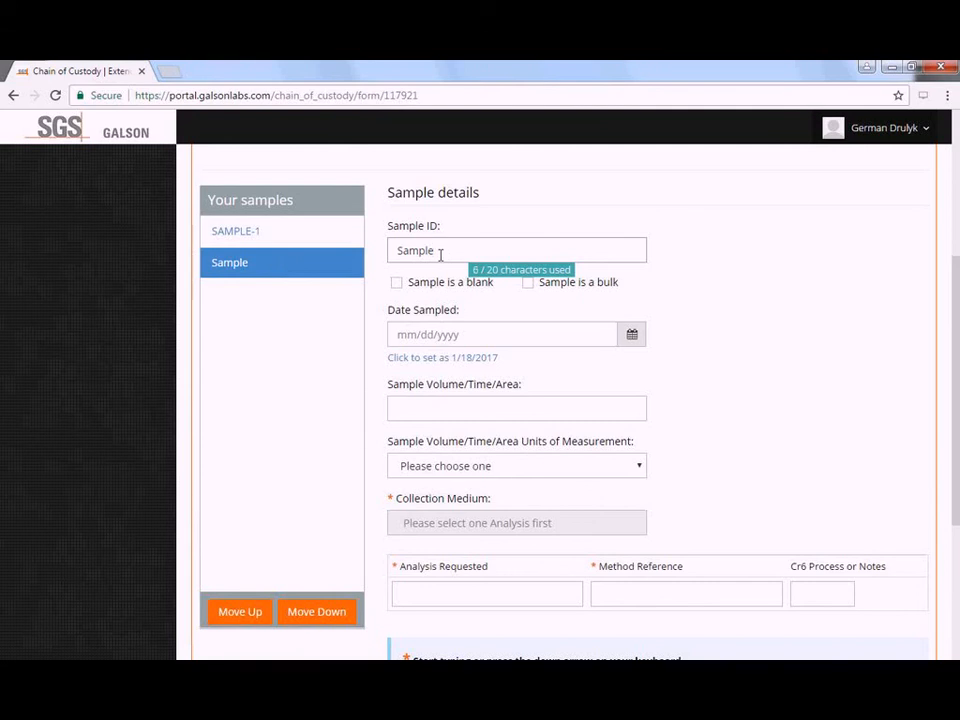
text(-2)
click(483, 358)
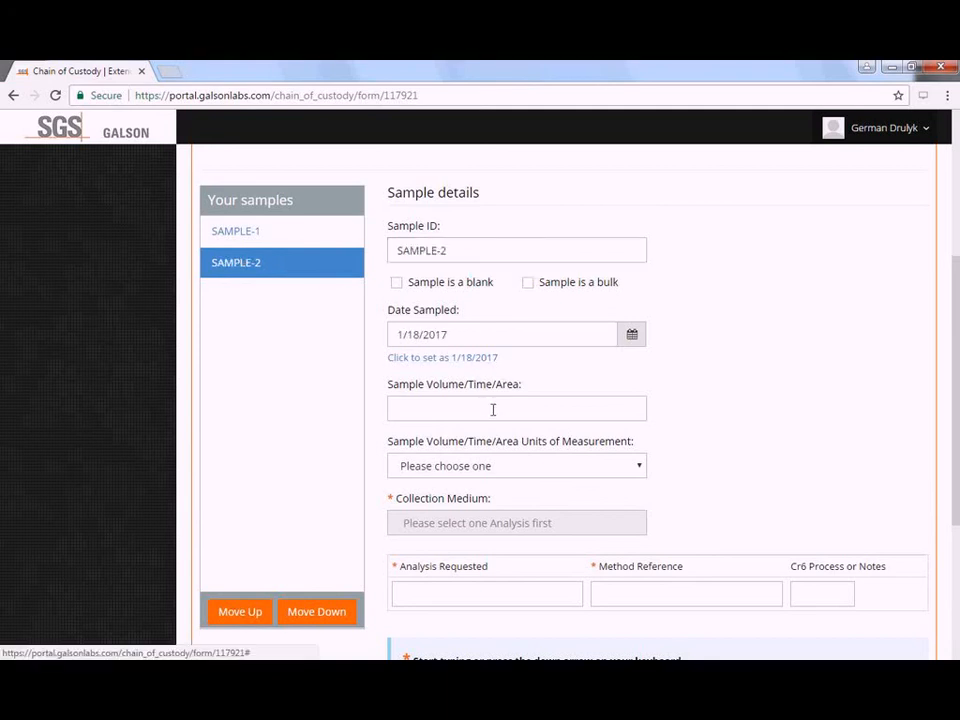
click(492, 408)
text(240)
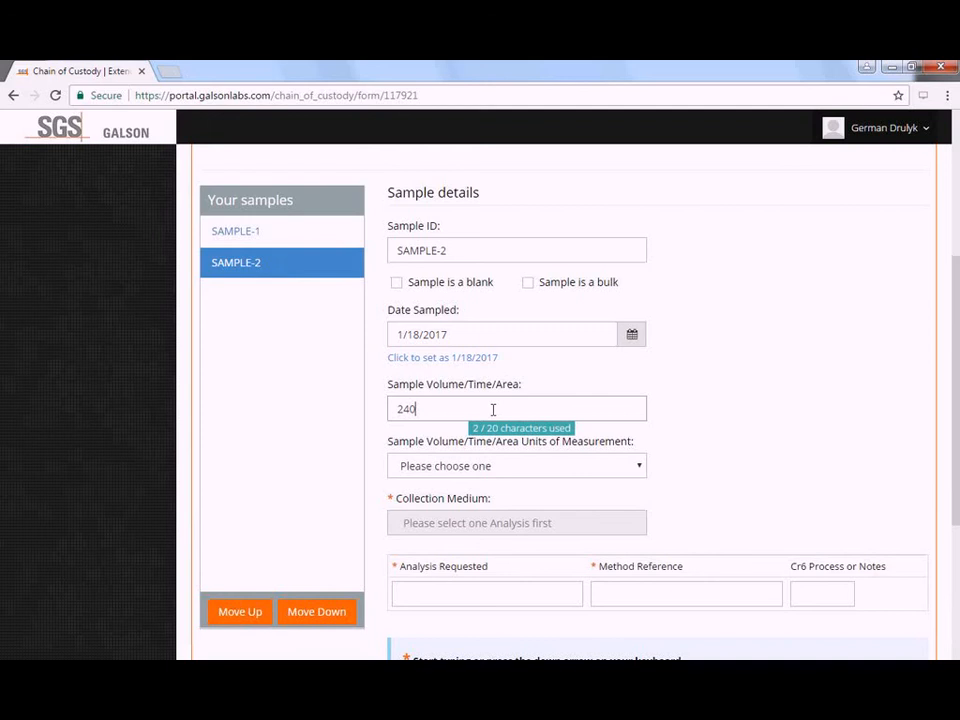
click(559, 472)
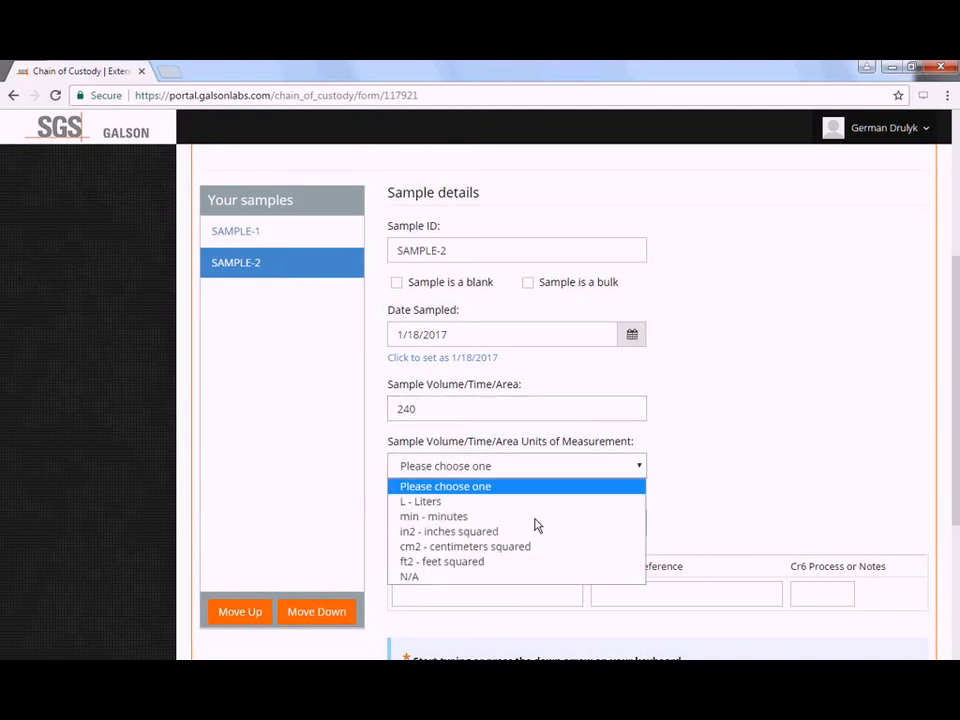
- Set SAMPLE-2's units to min - minutes and its requested analysis to Formaldehyde
click(530, 517)
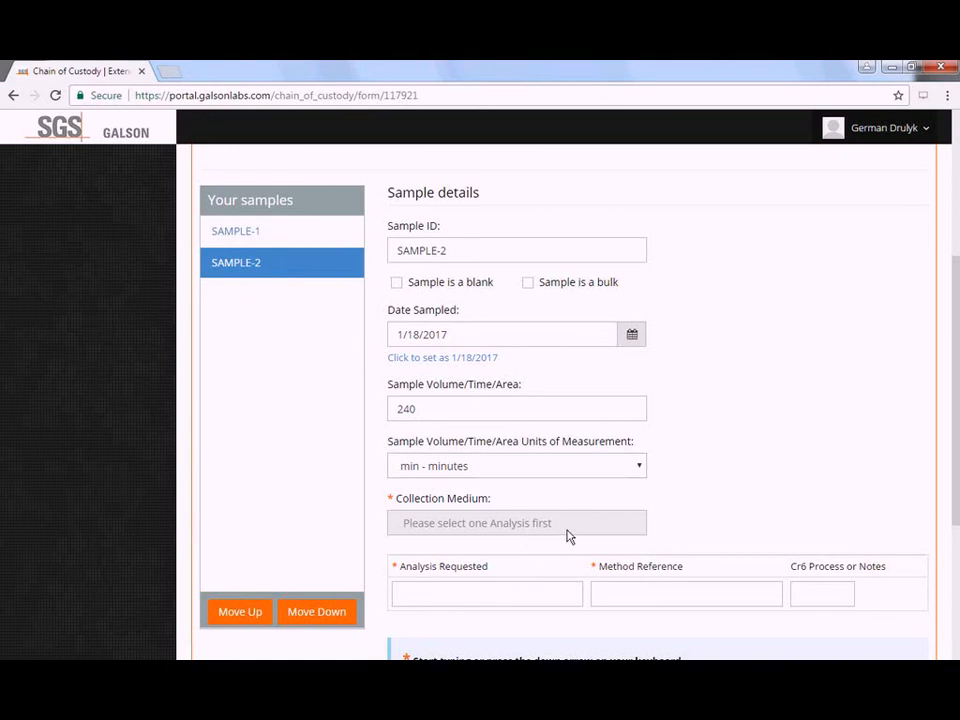
click(541, 594)
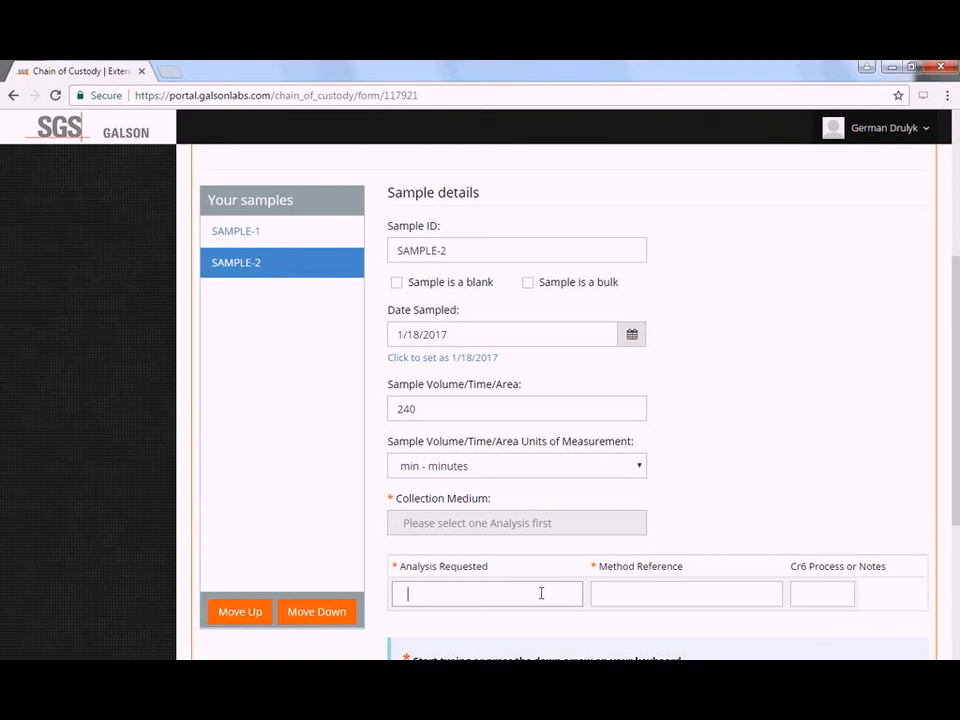
text(form)
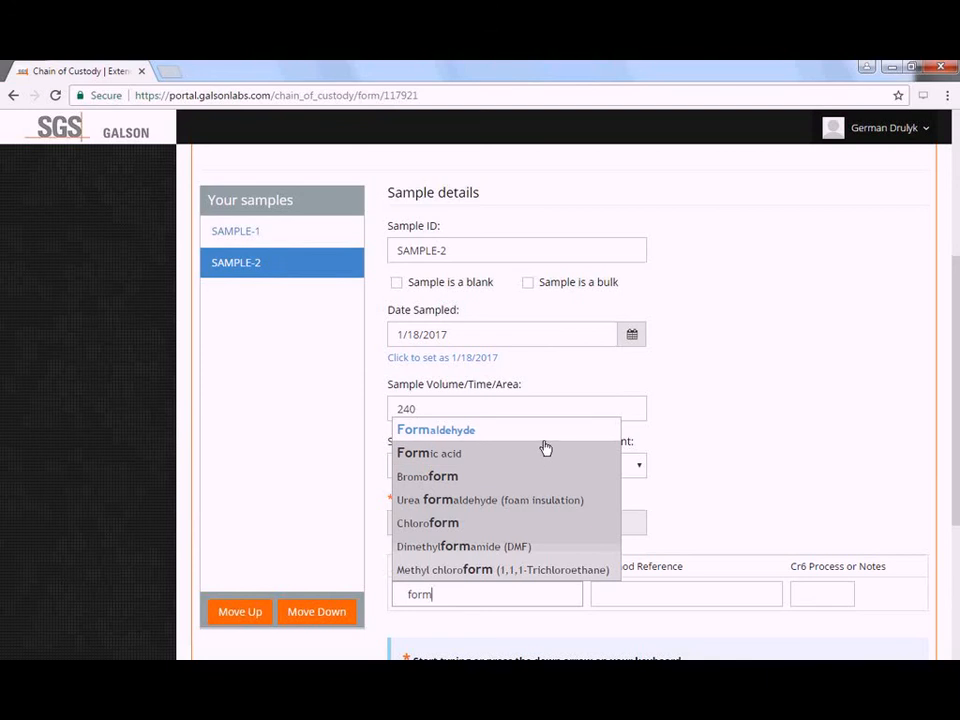
click(544, 442)
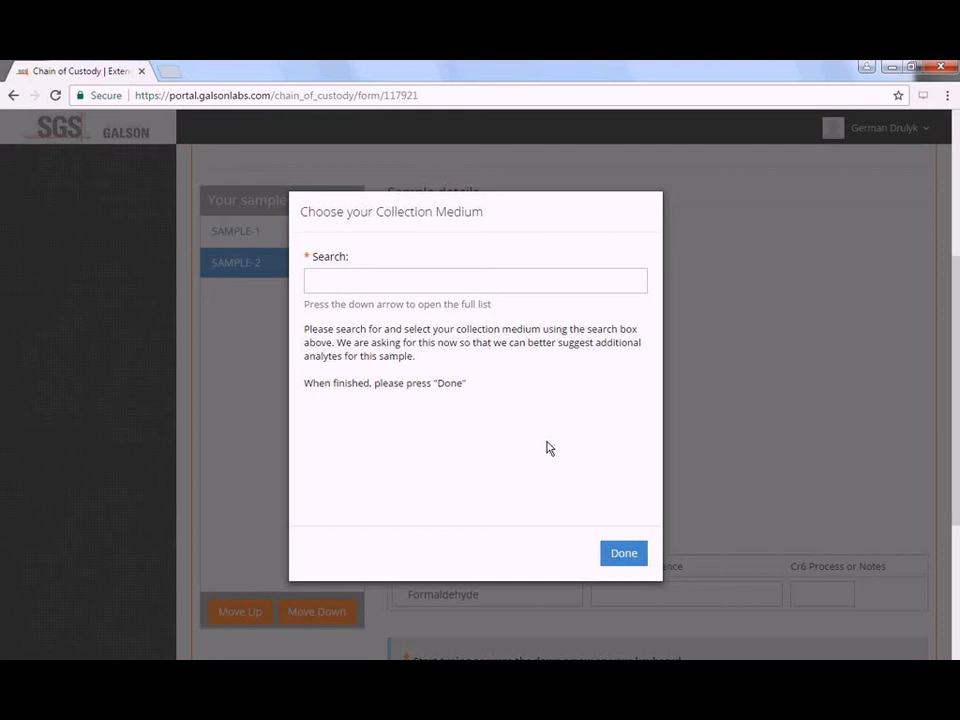
- Pick Assay N571 Aldehyde Badge as SAMPLE-2's collection medium, auto-filling method mod. OSHA 1007; HPLC/UV
click(550, 282)
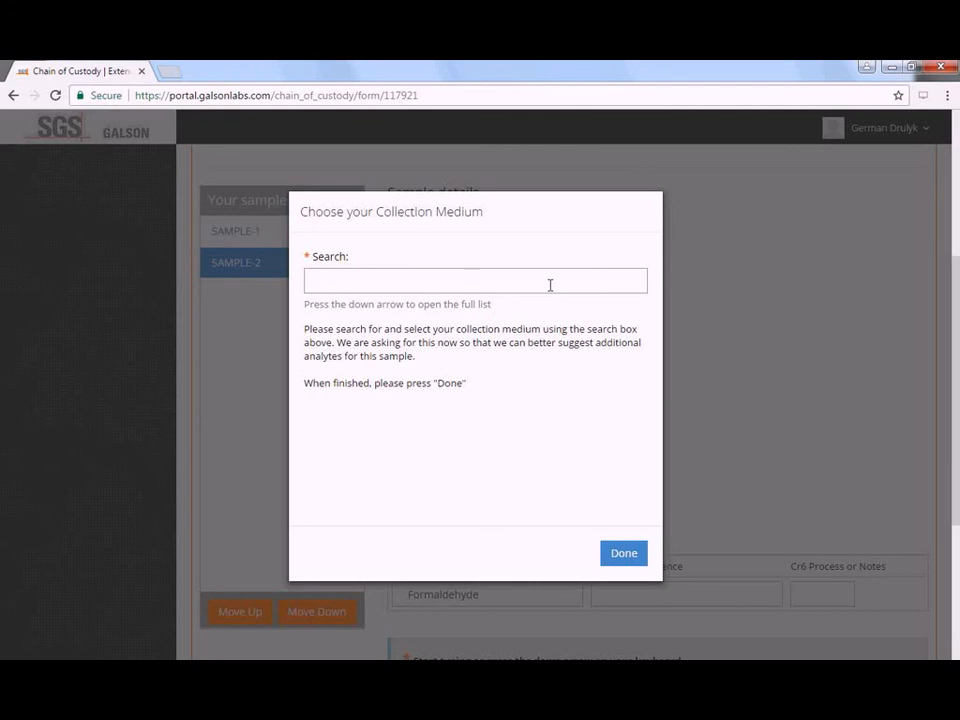
key(Down)
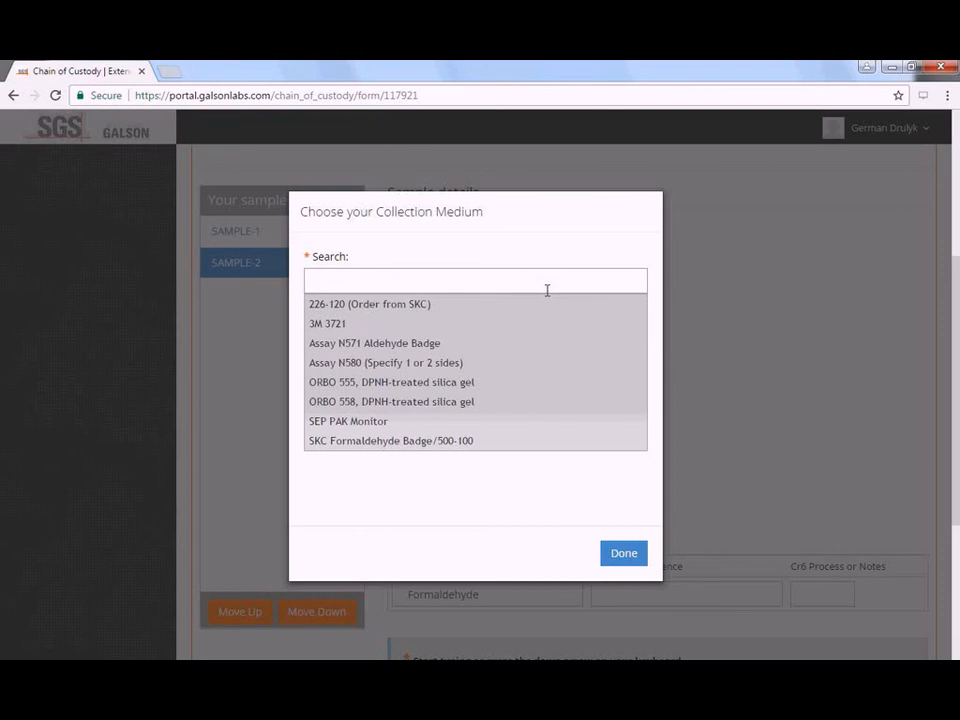
click(522, 349)
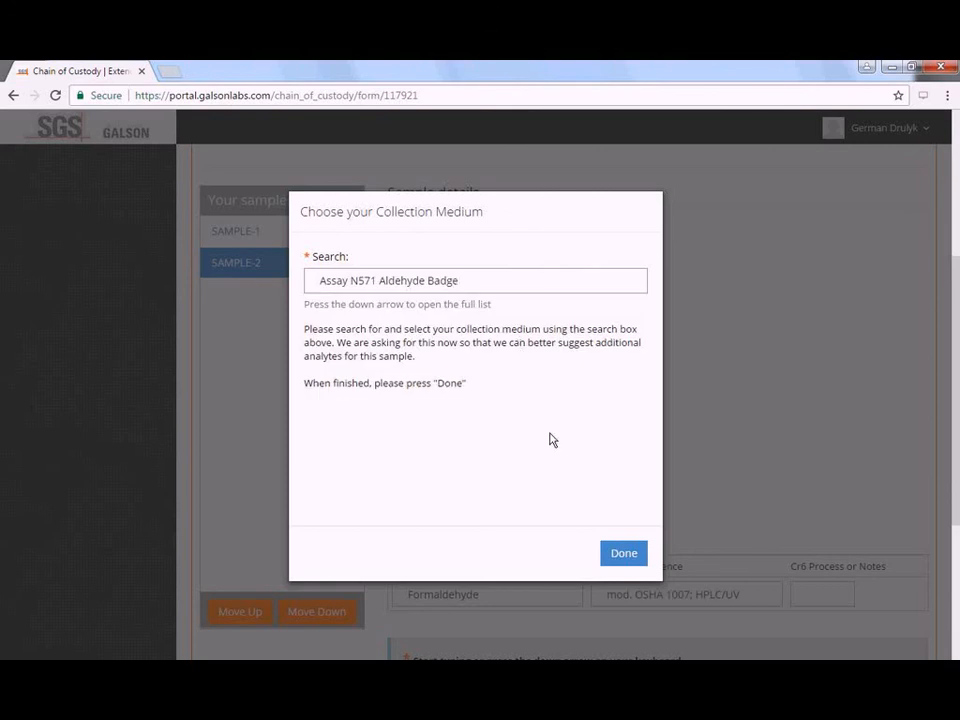
click(624, 555)
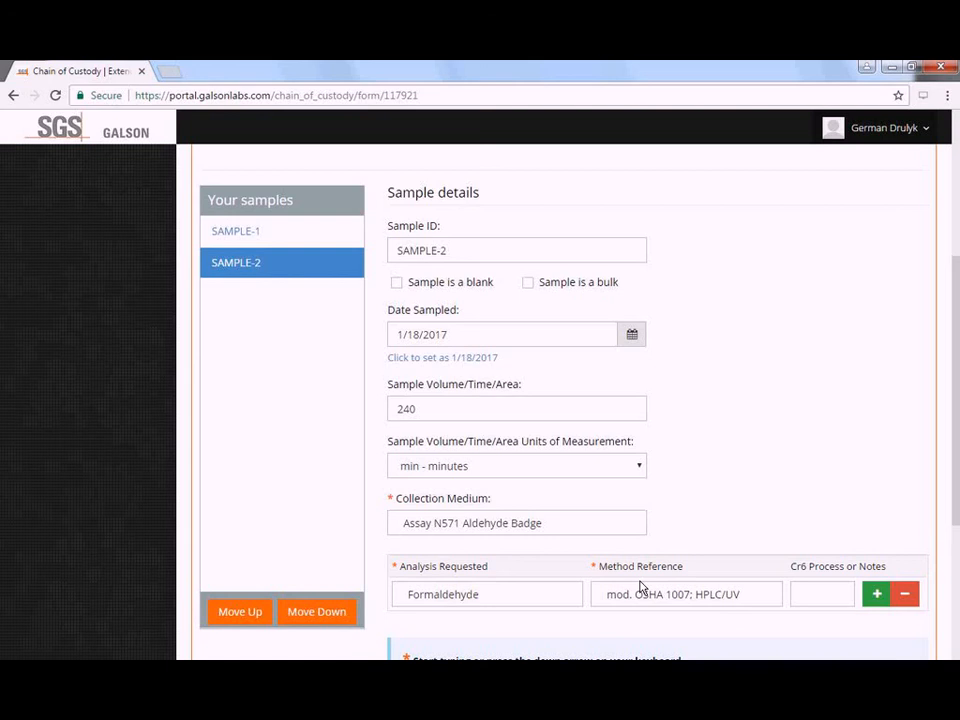
- Check the filled-in collection medium and the method reference mod. OSHA 1007; HPLC/UV
click(591, 522)
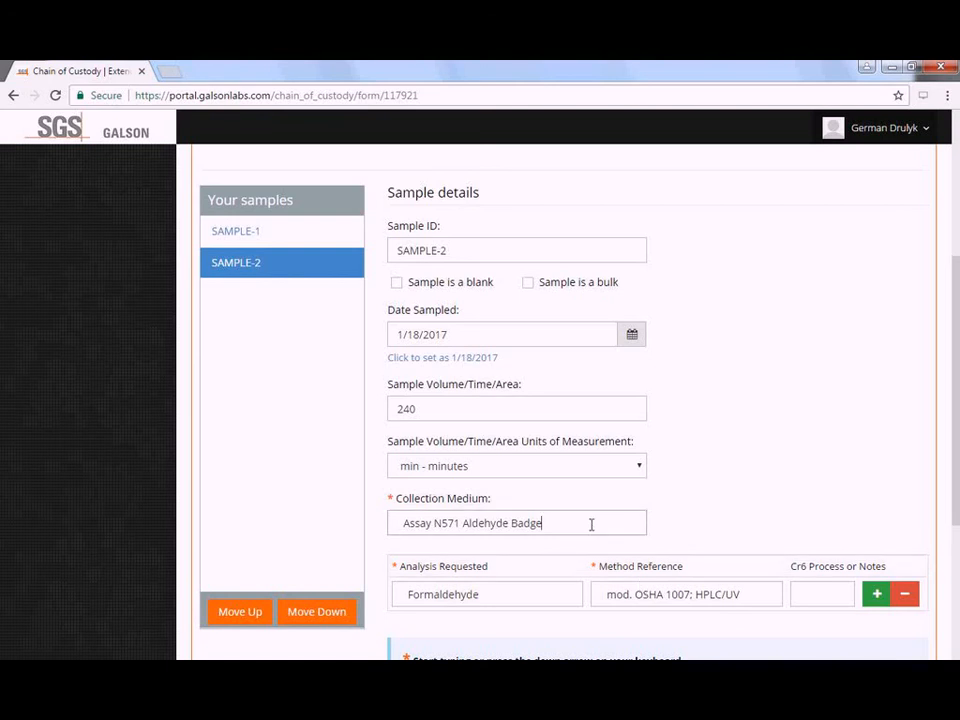
click(699, 595)
click(754, 596)
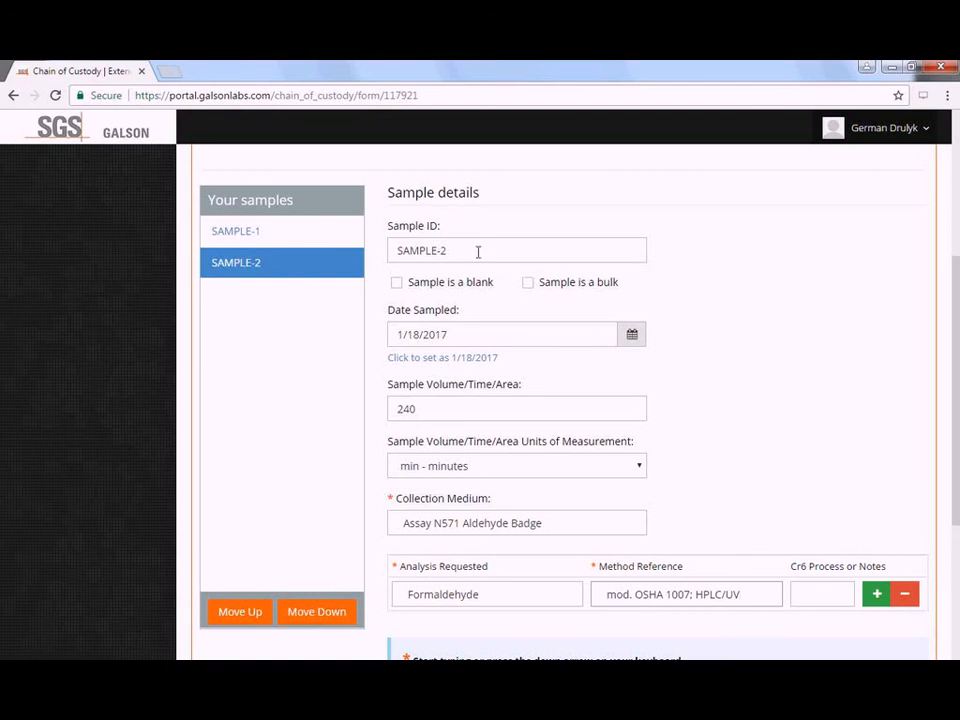
- Delete SAMPLE-2 from the second sample's Sample ID field, leaving it empty
click(448, 249)
drag(448, 249, 381, 240)
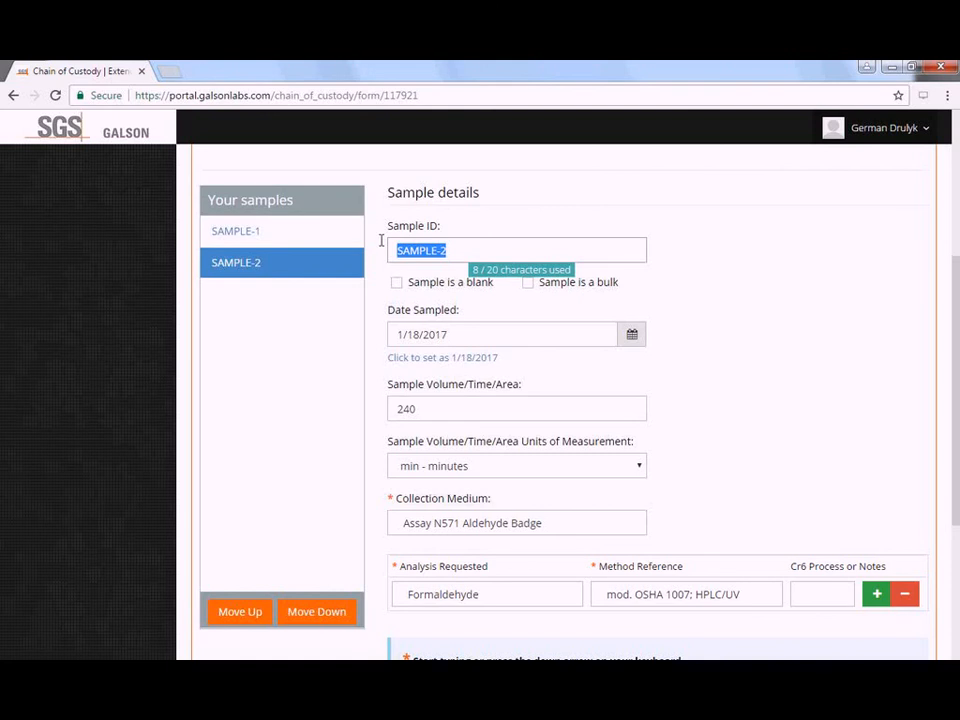
key(BackSpace)
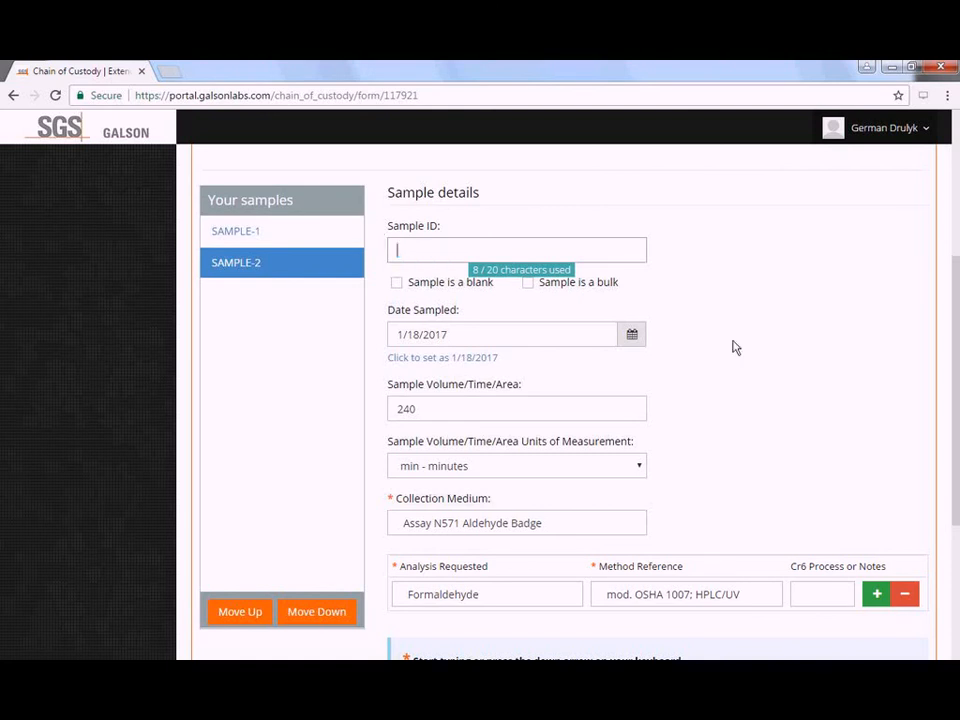
click(773, 352)
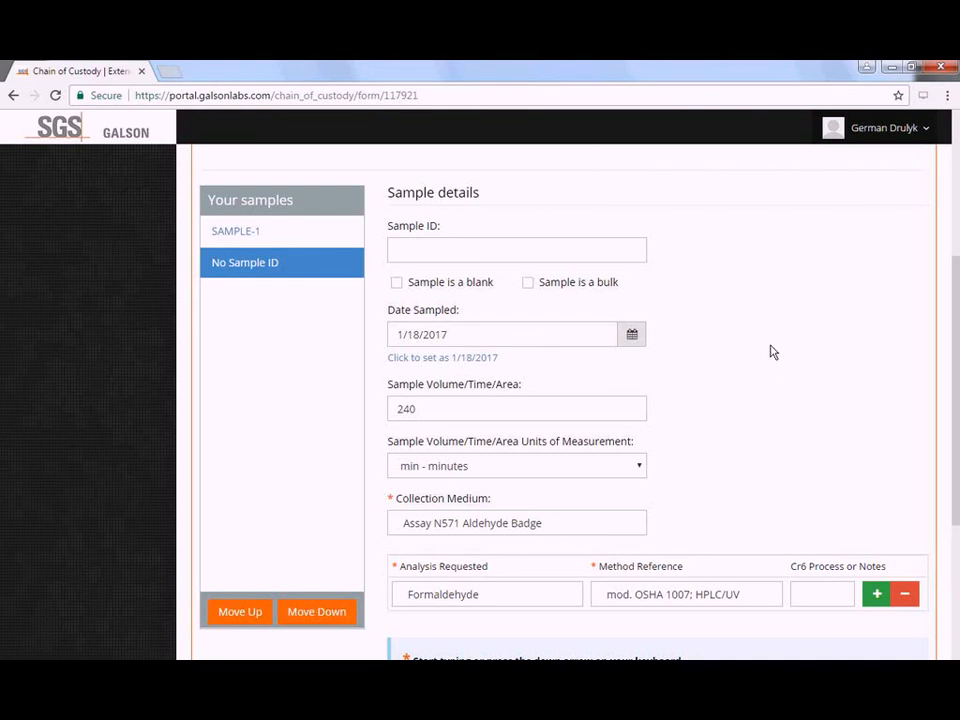
scroll(785, 368, up, 3)
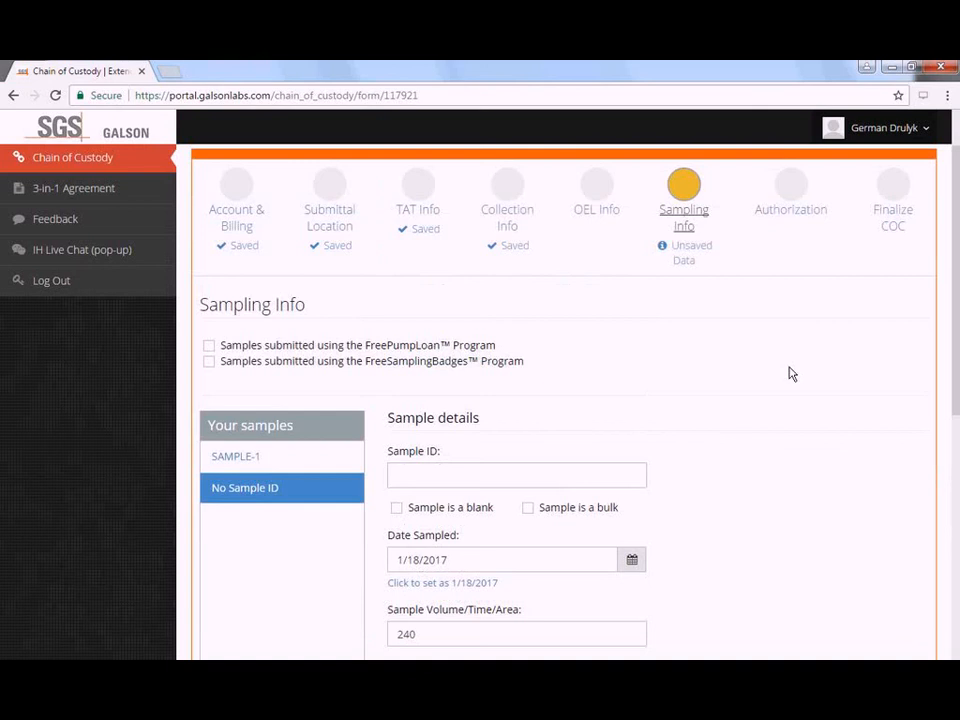
- On the Authorization step, set the relinquisher's name, date 1/18/2017 and time 14:24
scroll(788, 373, up, 1)
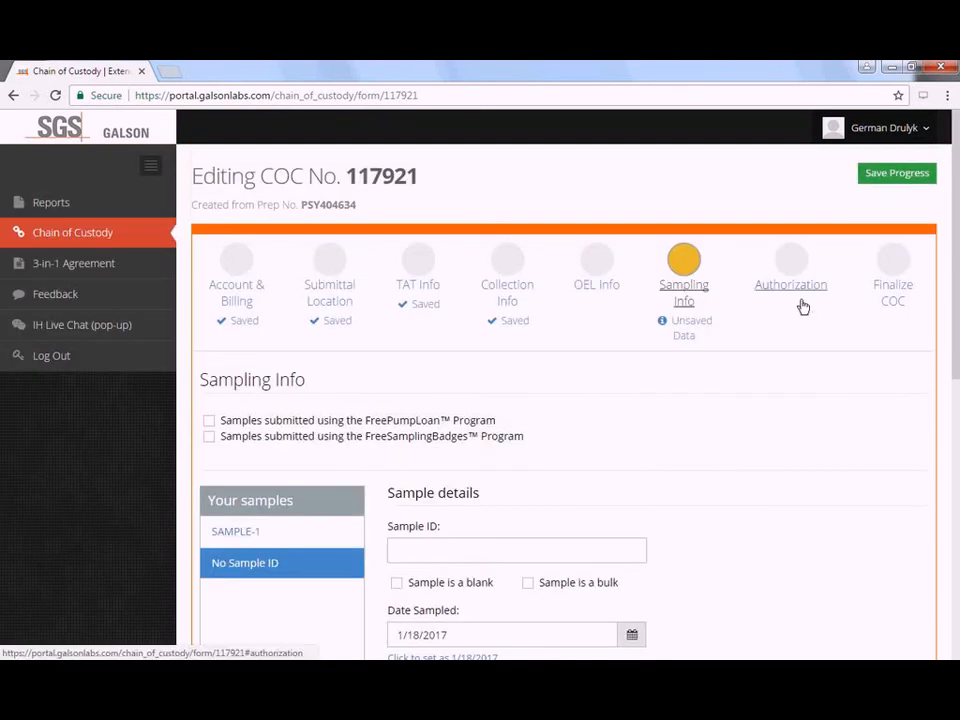
click(803, 305)
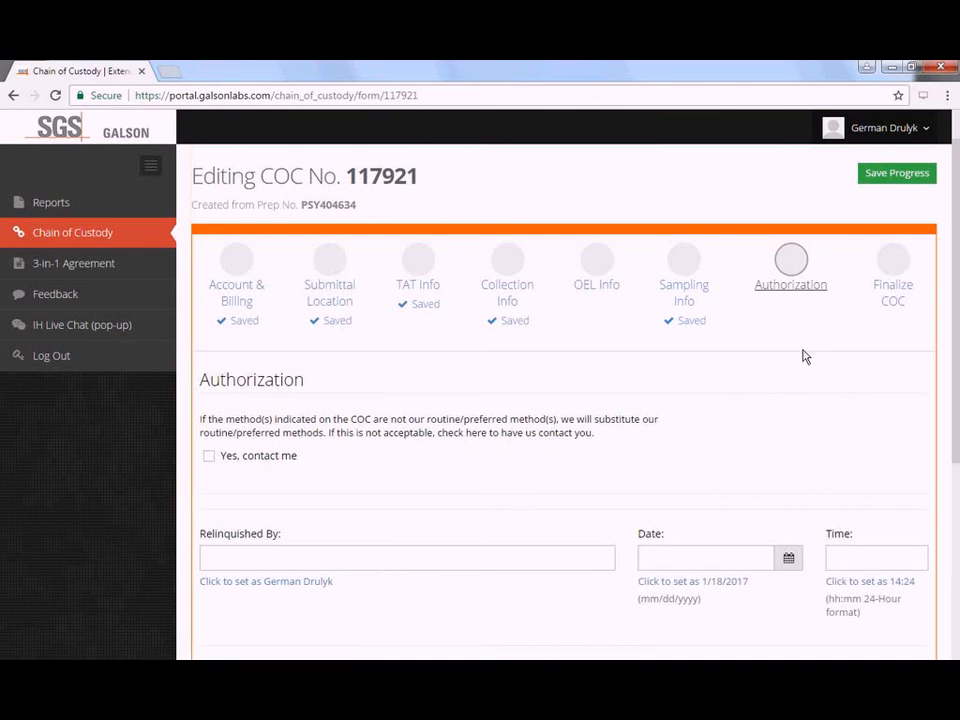
scroll(750, 420, down, 1)
scroll(395, 545, down, 1)
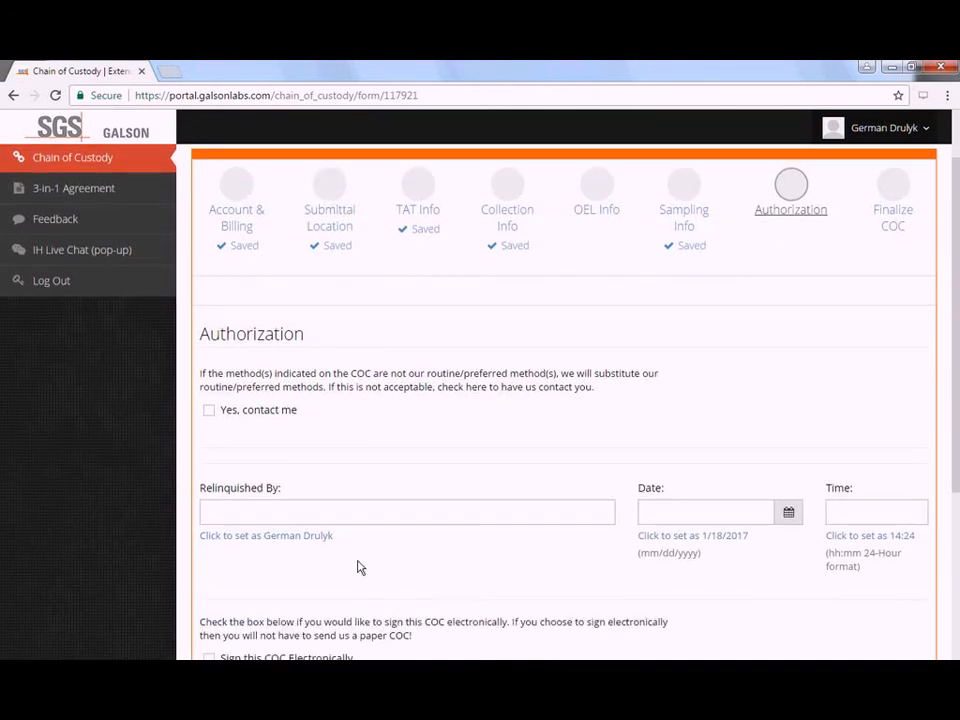
click(730, 508)
click(872, 515)
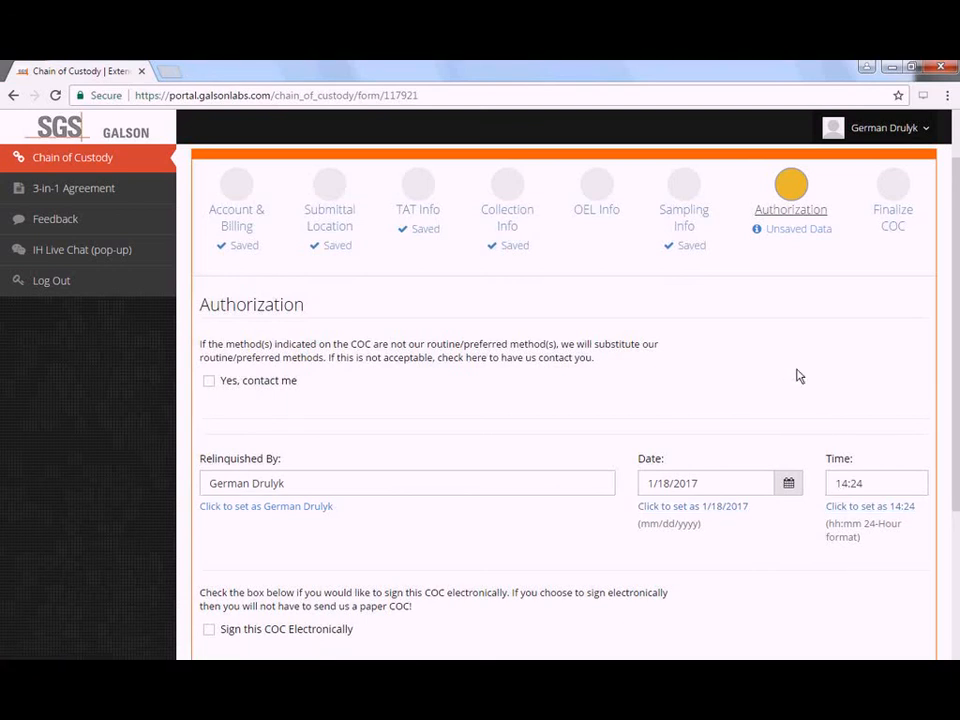
scroll(800, 380, down, 1)
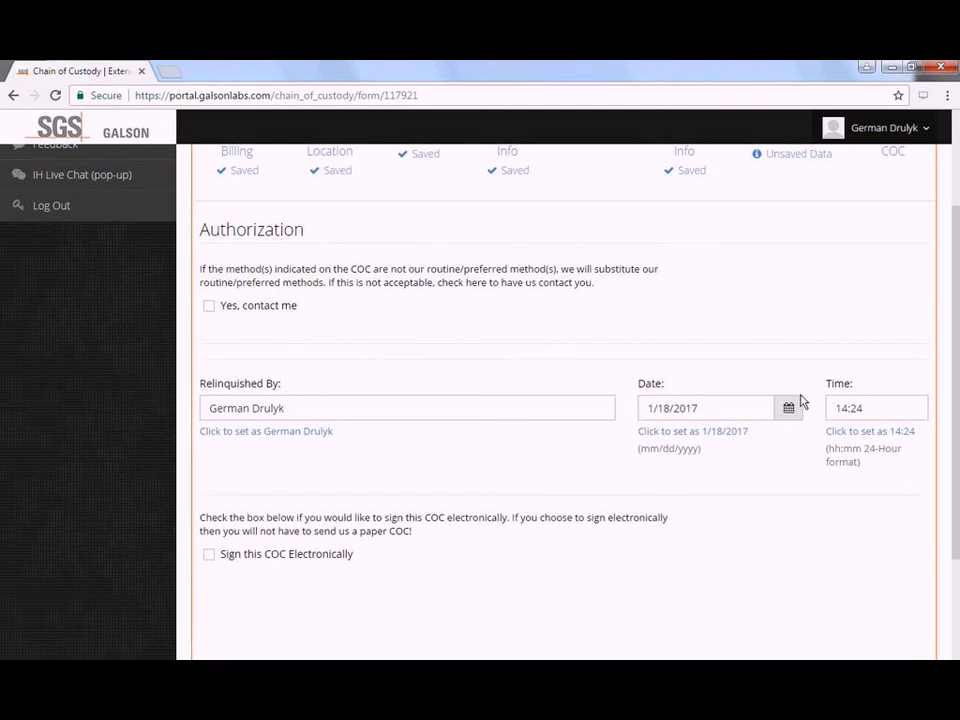
scroll(394, 557, down, 1)
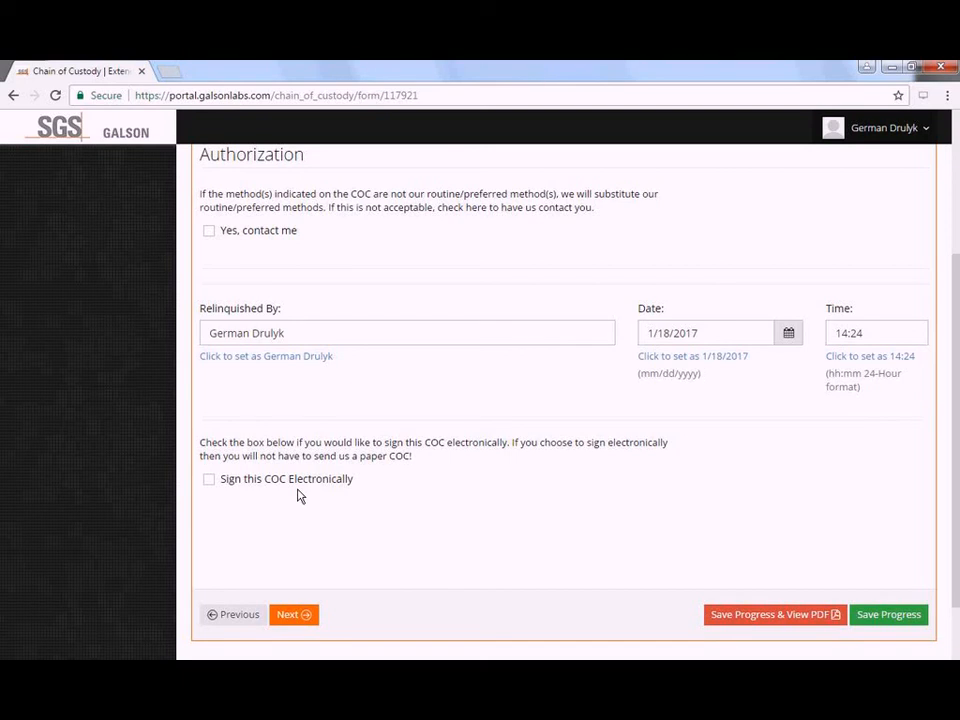
- Tick 'Sign this COC Electronically' for COC 117921
click(297, 489)
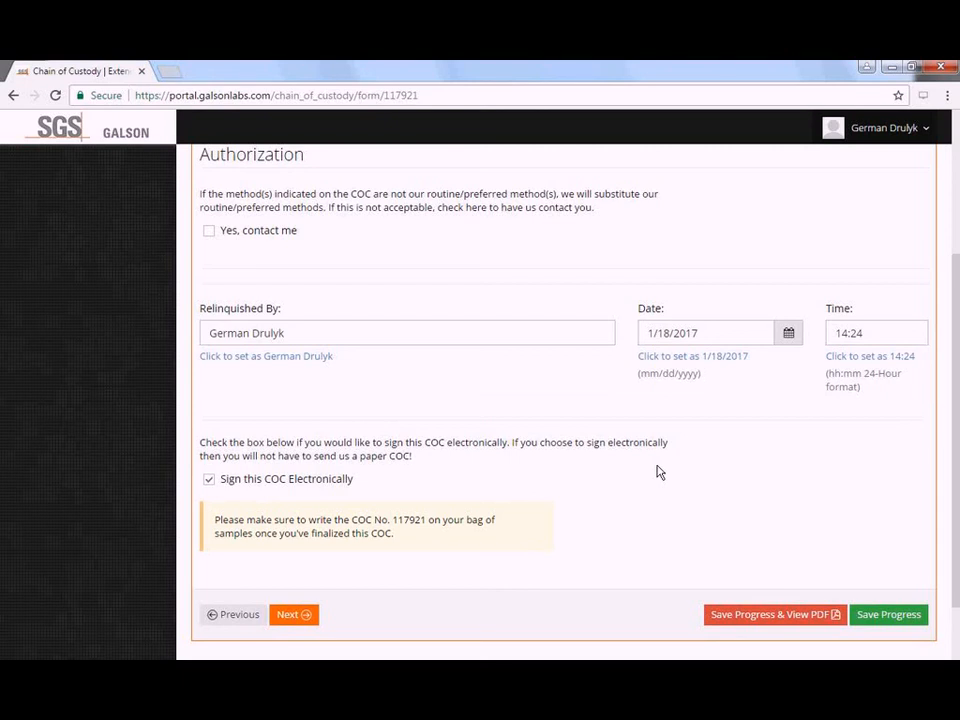
scroll(700, 480, up, 5)
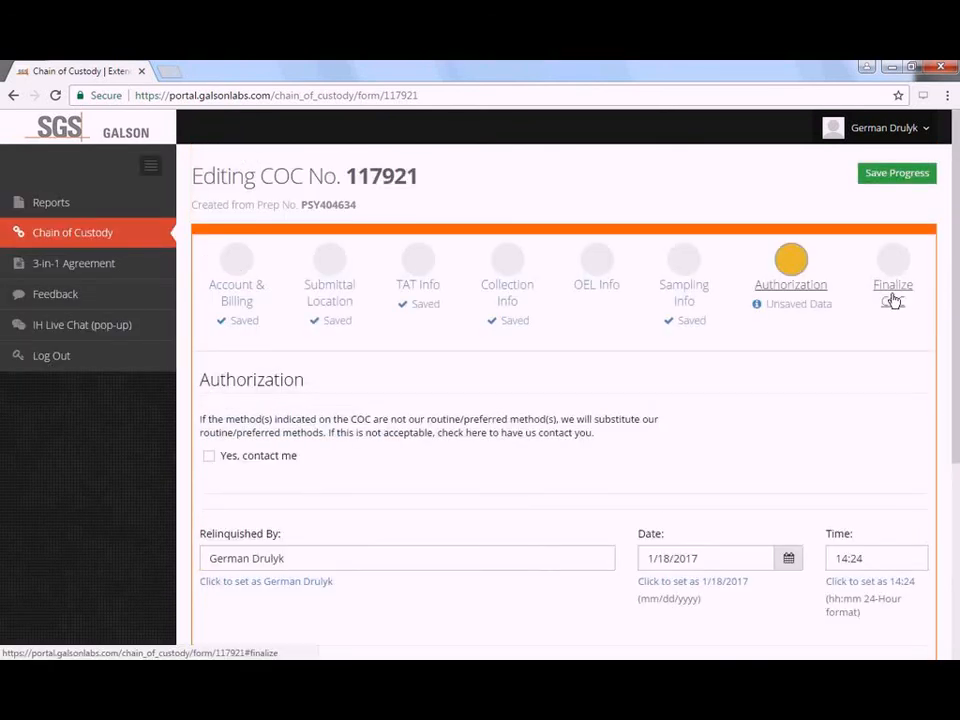
- Try Finalize COC, then open the Sampling Info step flagged with Form Errors
click(893, 290)
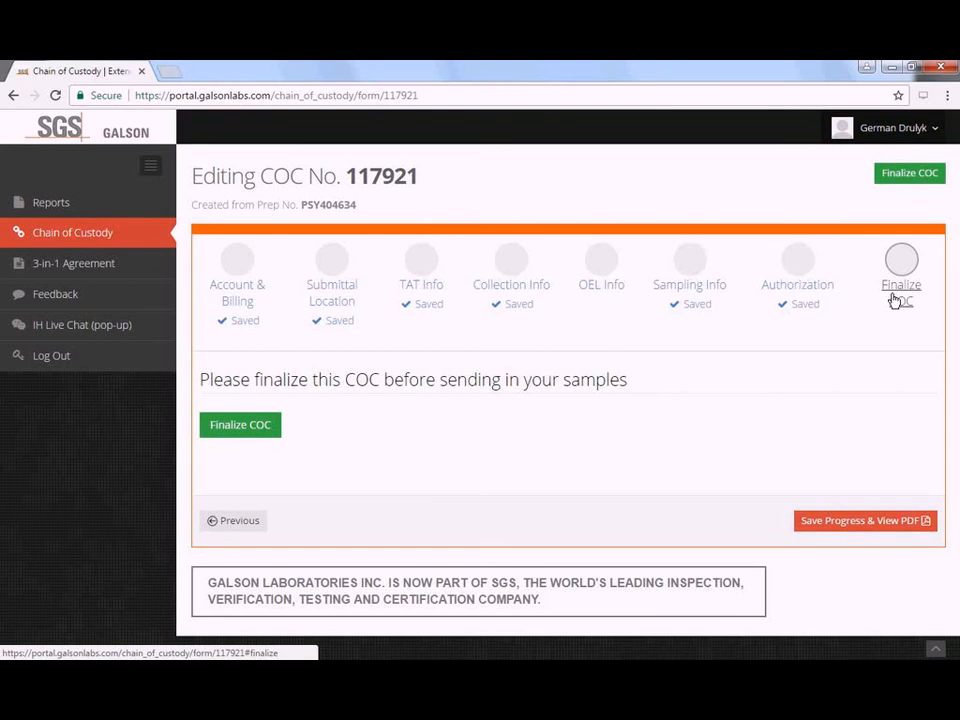
click(280, 437)
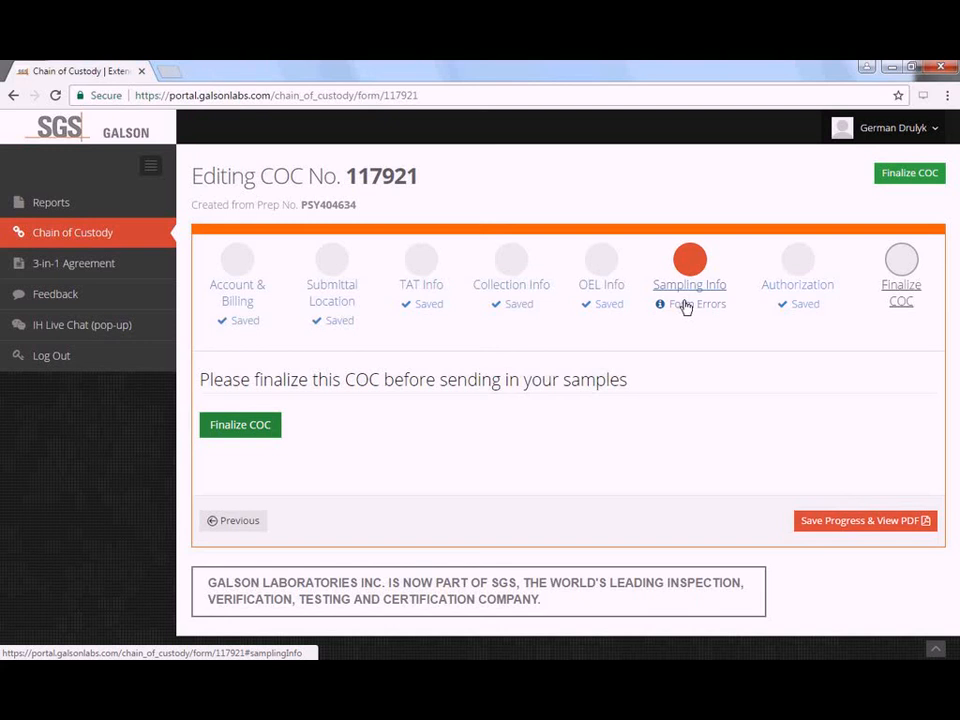
click(688, 300)
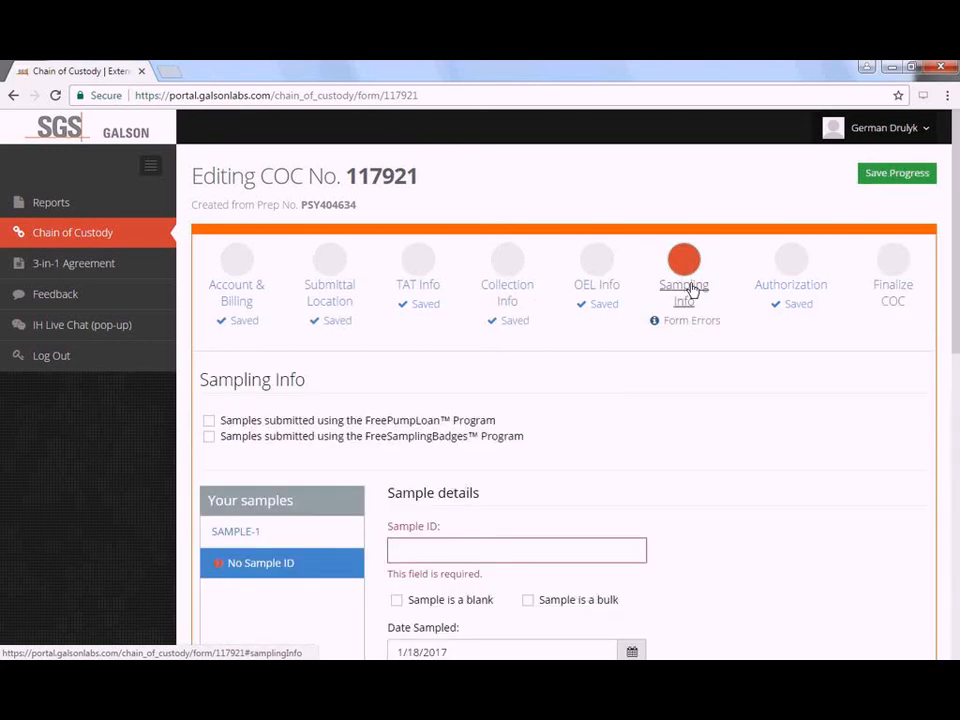
- Enter sample-2 in the second sample's empty Sample ID, which becomes SAMPLE-2
scroll(505, 321, down, 1)
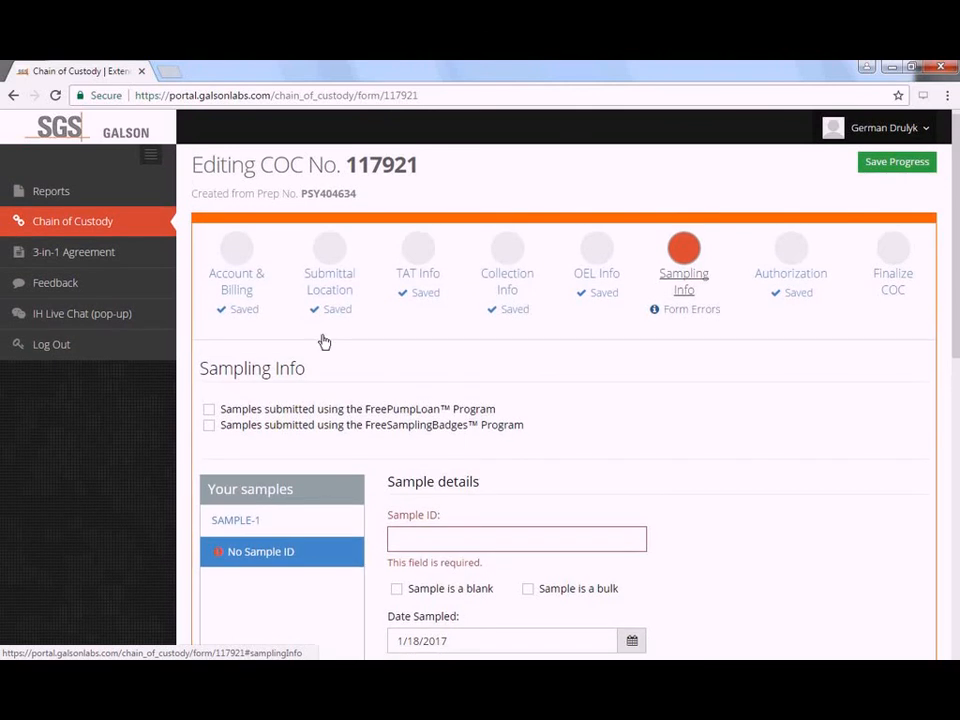
scroll(324, 342, down, 2)
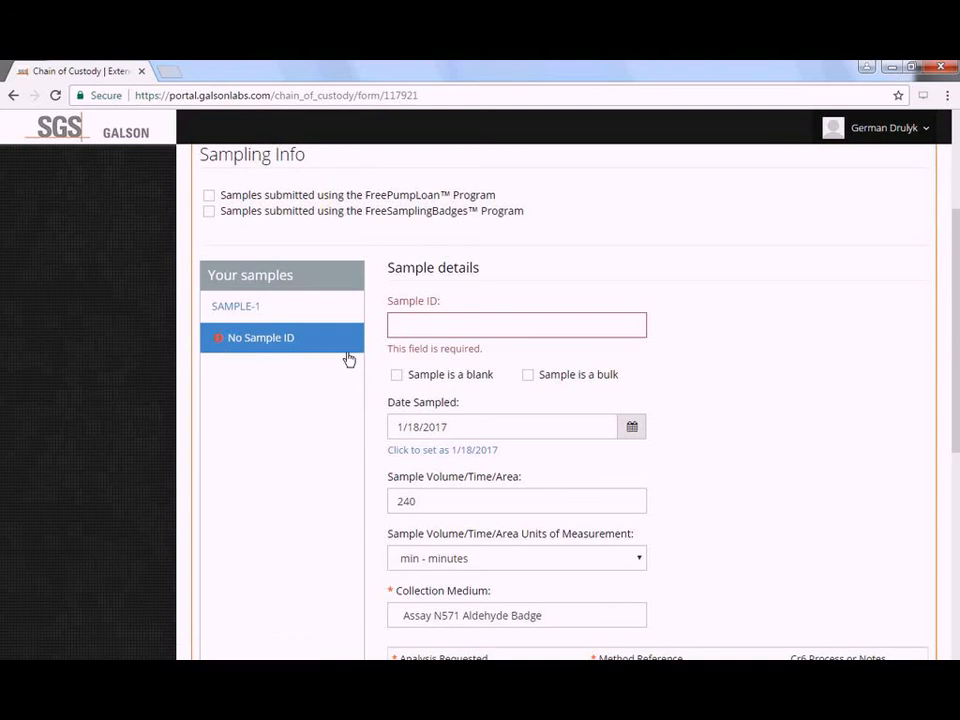
click(438, 329)
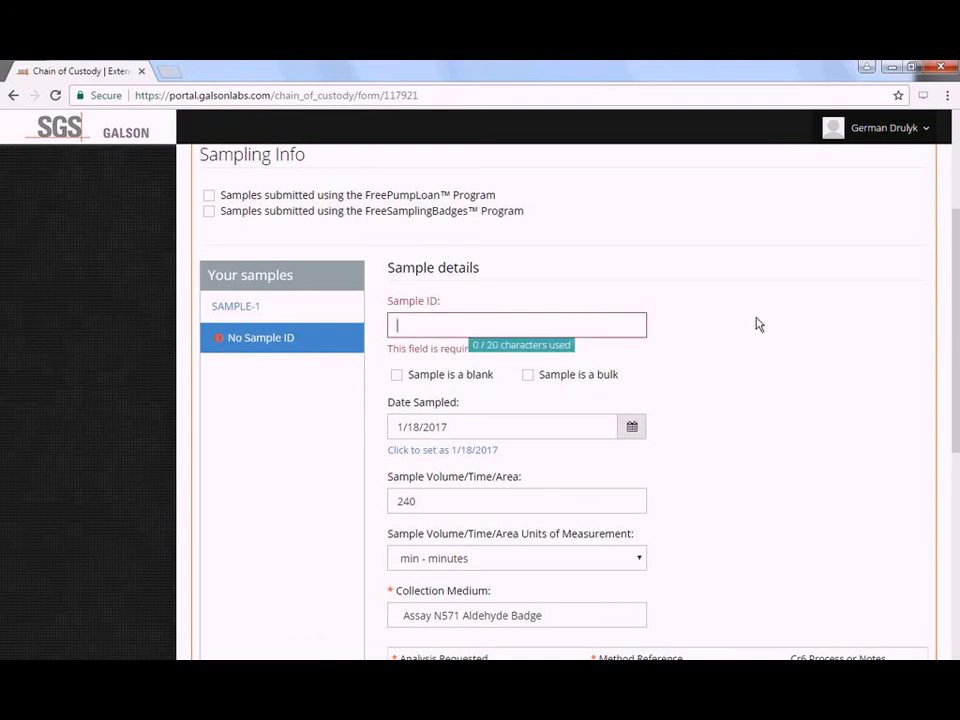
text(sample-2)
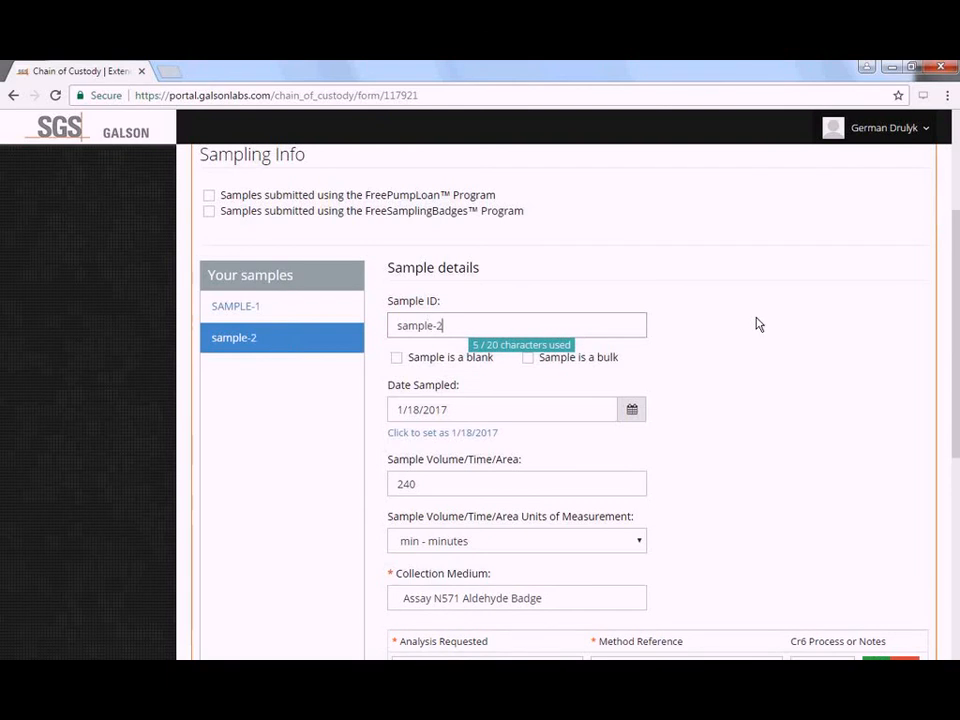
click(860, 298)
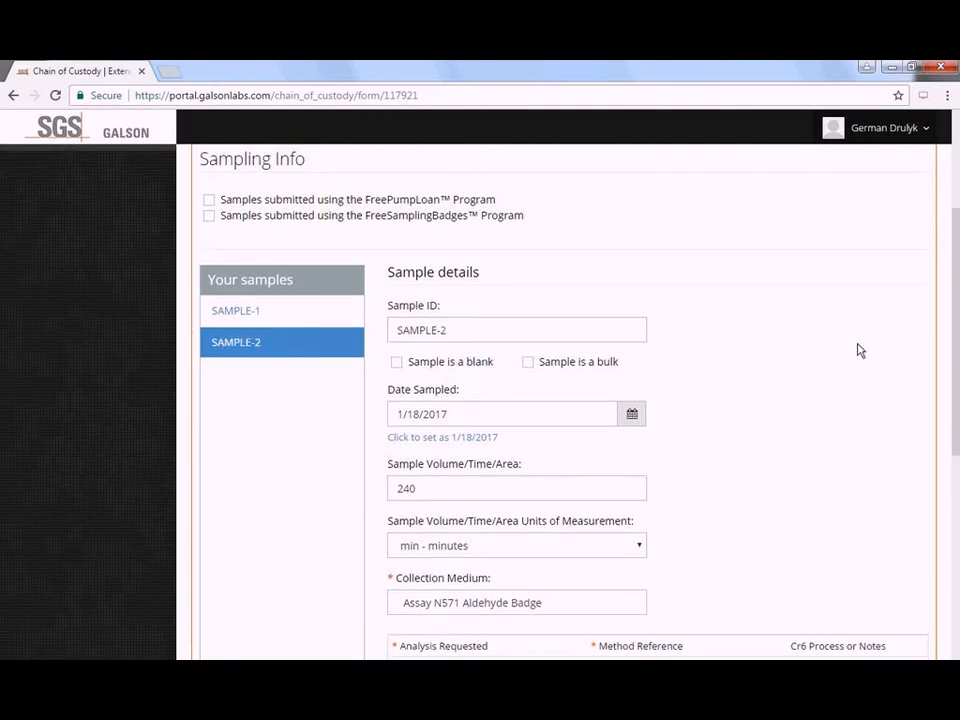
scroll(860, 350, up, 2)
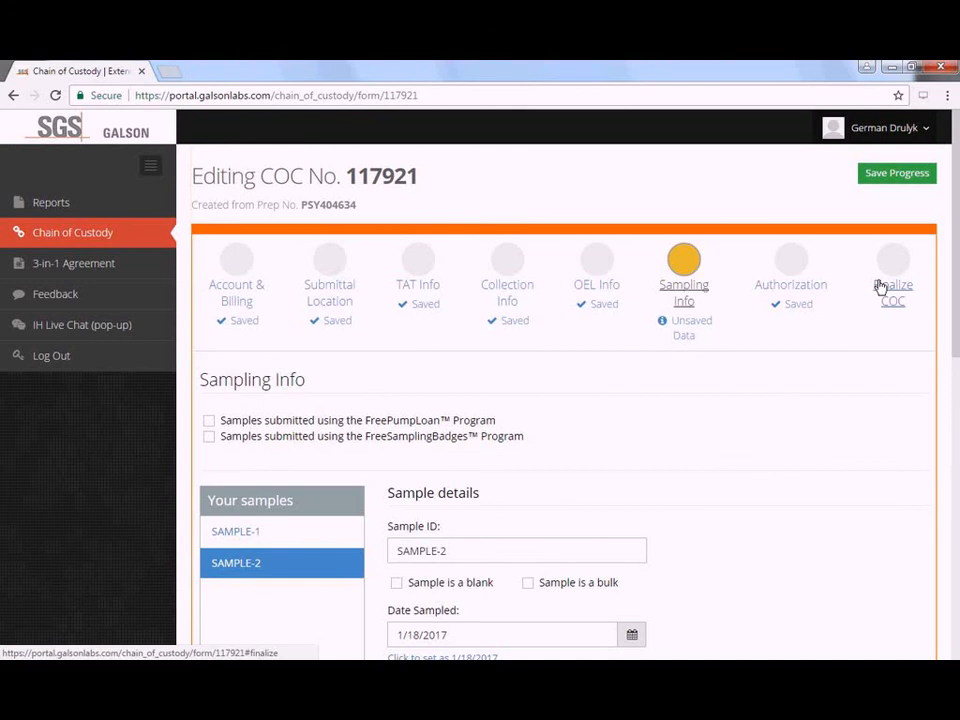
click(880, 288)
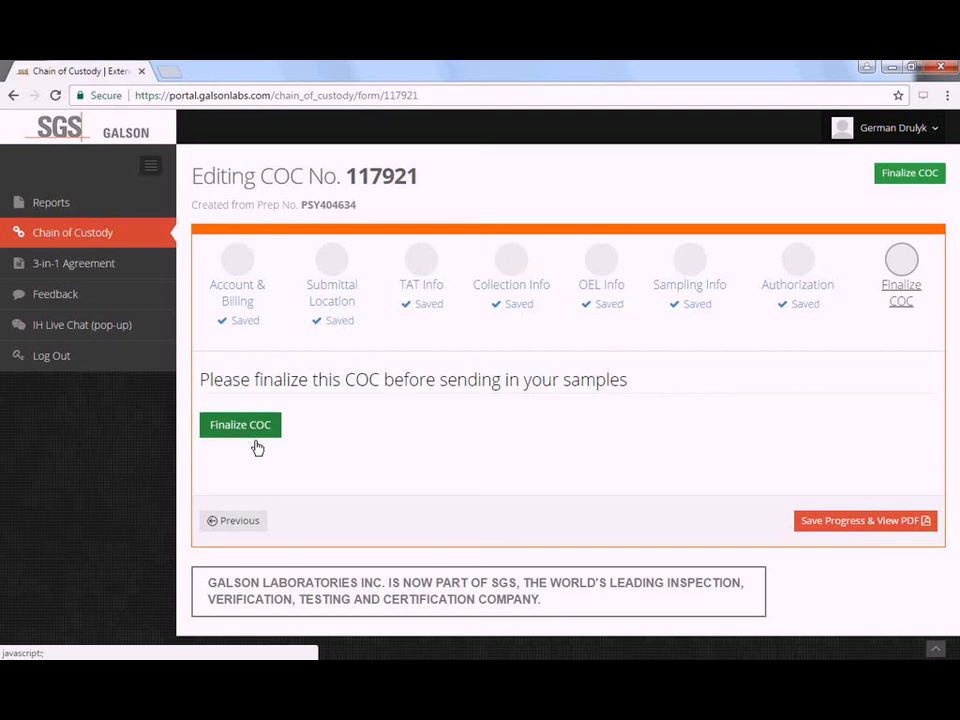
click(255, 444)
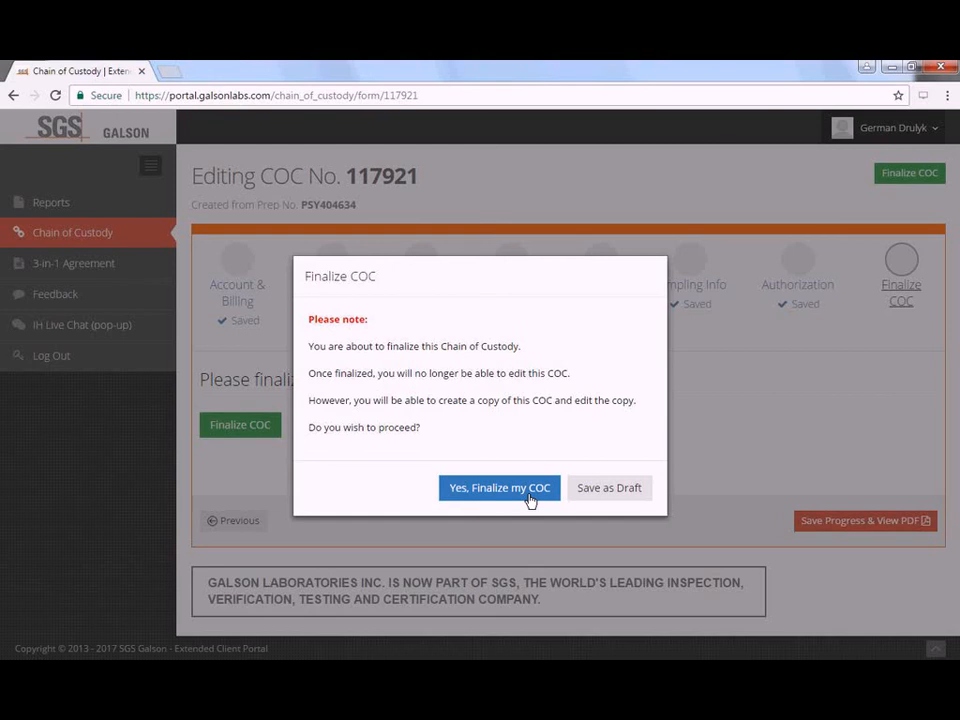
click(530, 497)
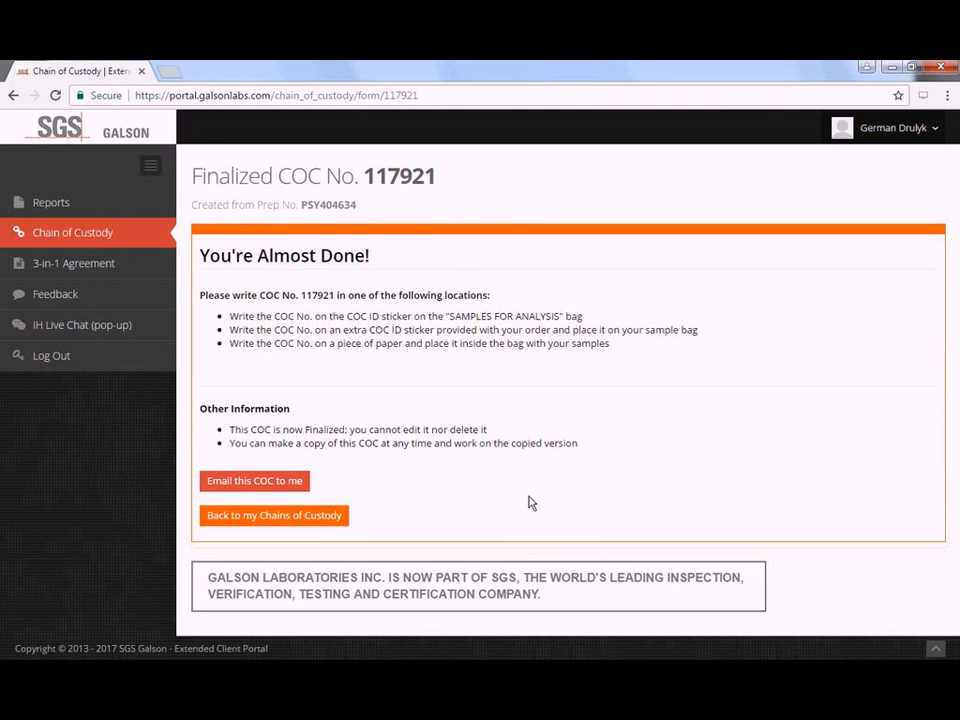
- Send finalized COC 117921 via 'Email this COC to me' and close the confirmation
double_click(318, 296)
click(460, 293)
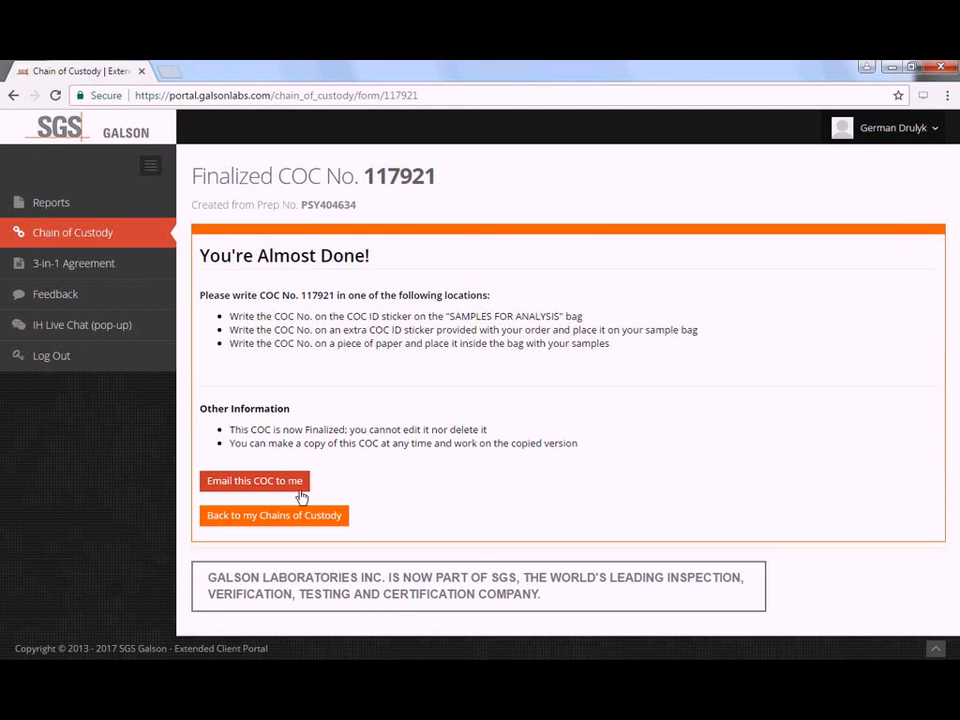
click(290, 482)
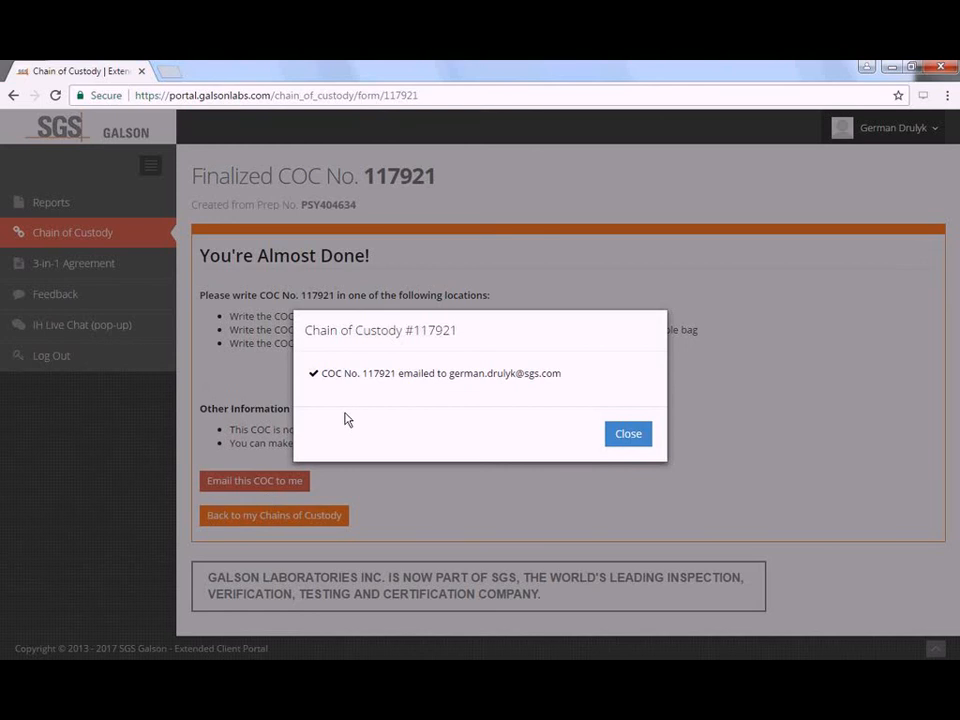
click(630, 435)
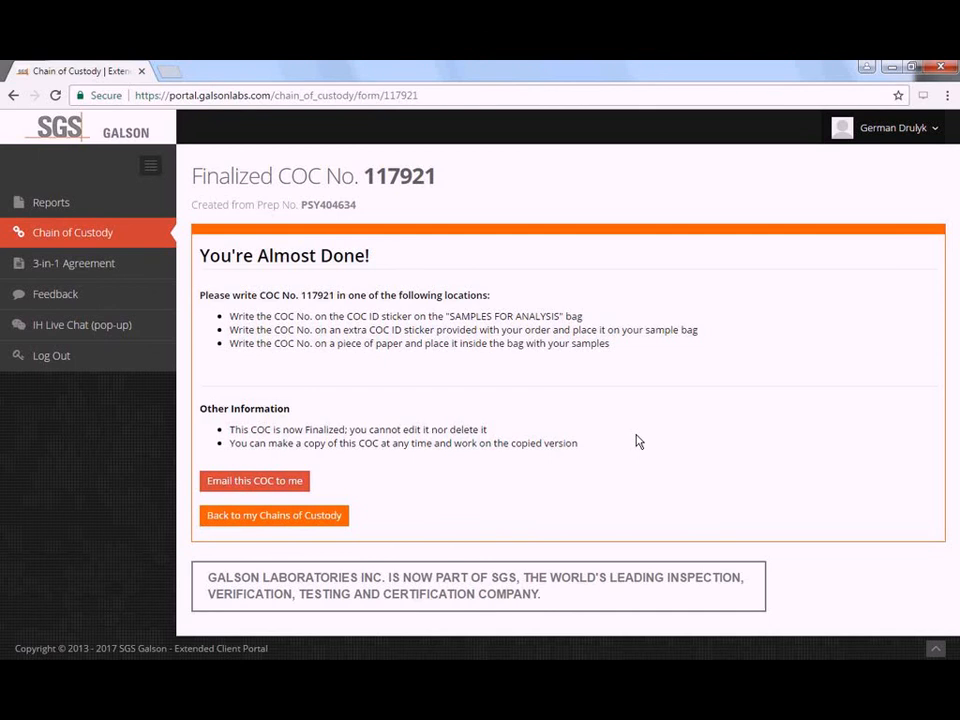
click(338, 522)
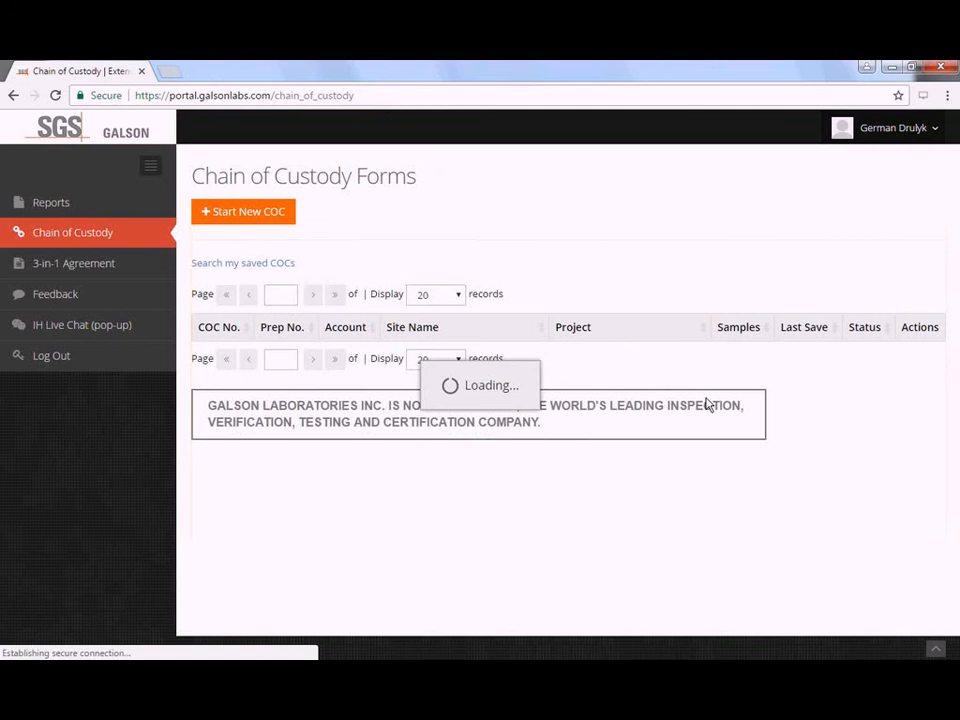
double_click(216, 354)
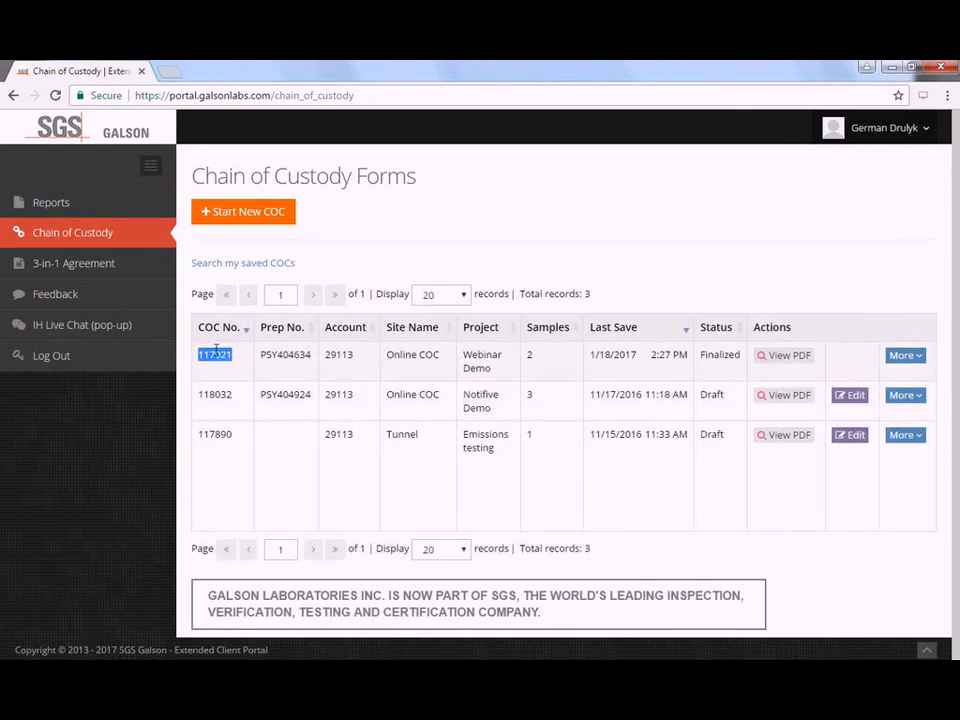
click(797, 360)
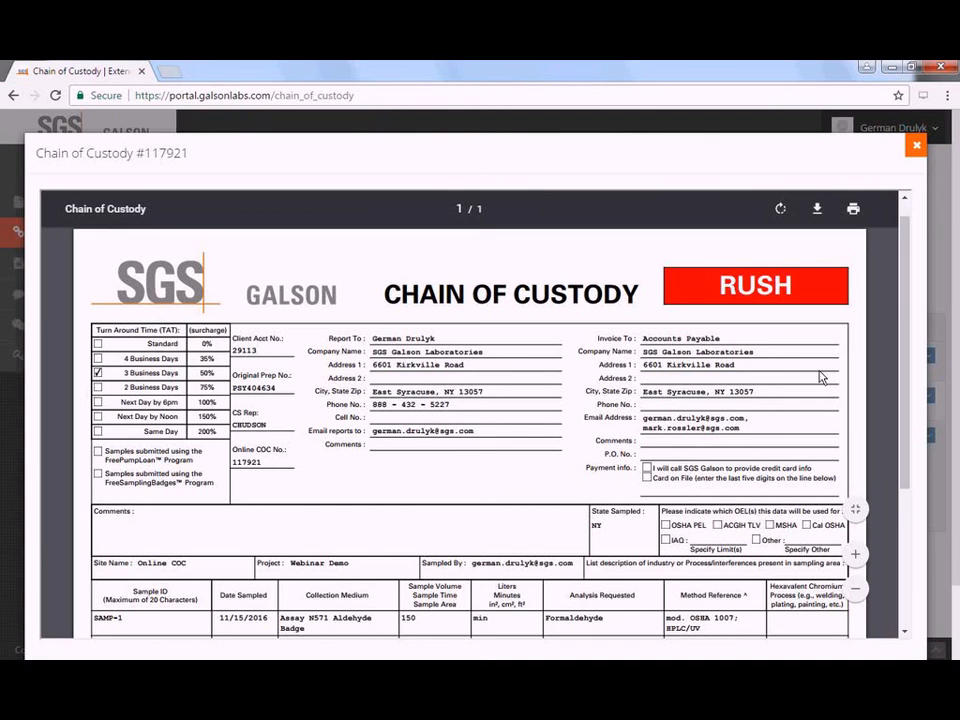
scroll(811, 363, down, 1)
scroll(811, 363, down, 3)
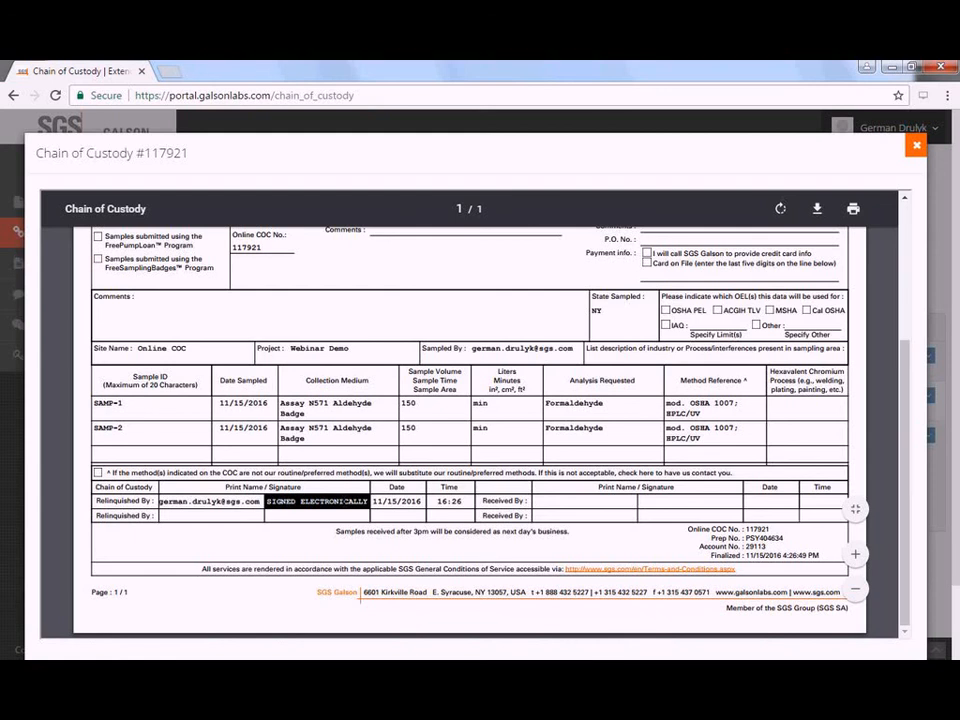
scroll(575, 413, up, 1)
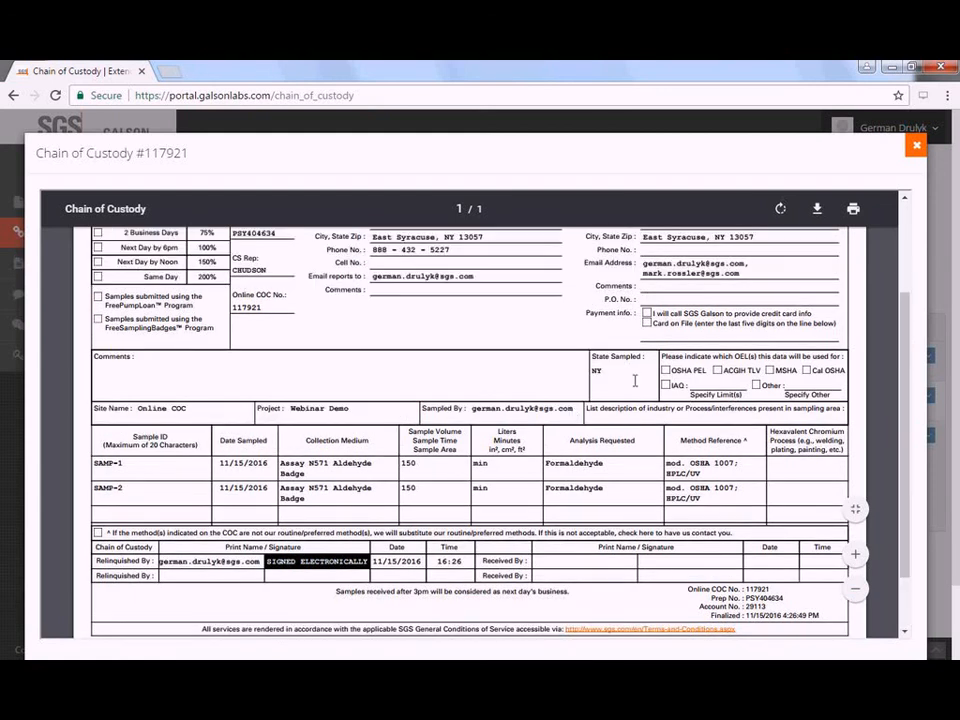
scroll(797, 283, up, 1)
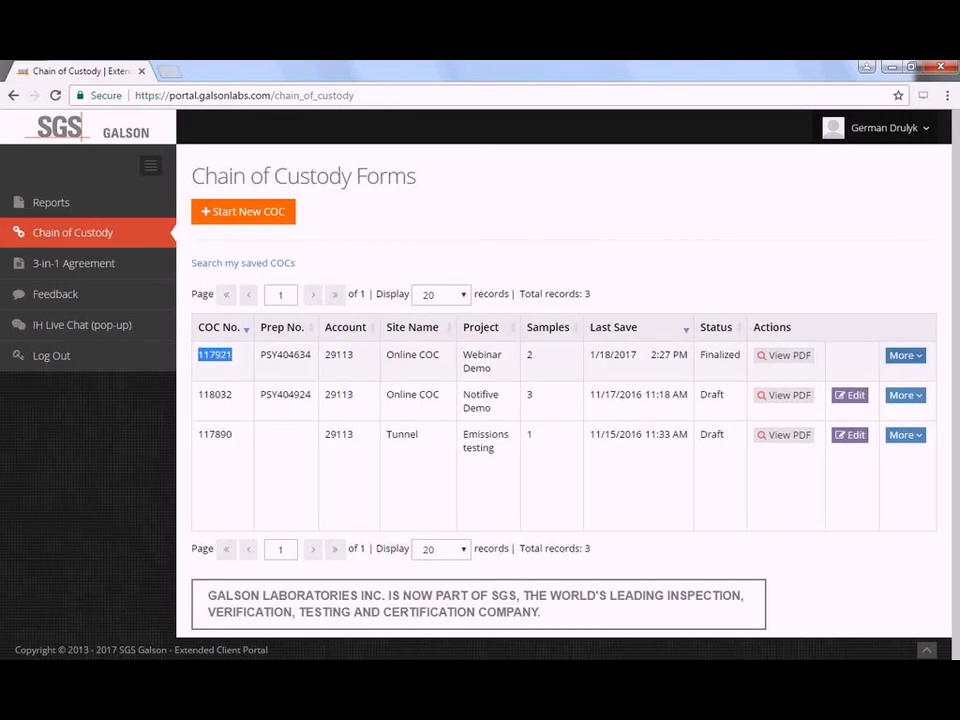
- Look over the More actions menus for COC 117921 and draft 118032 without choosing anything
click(905, 356)
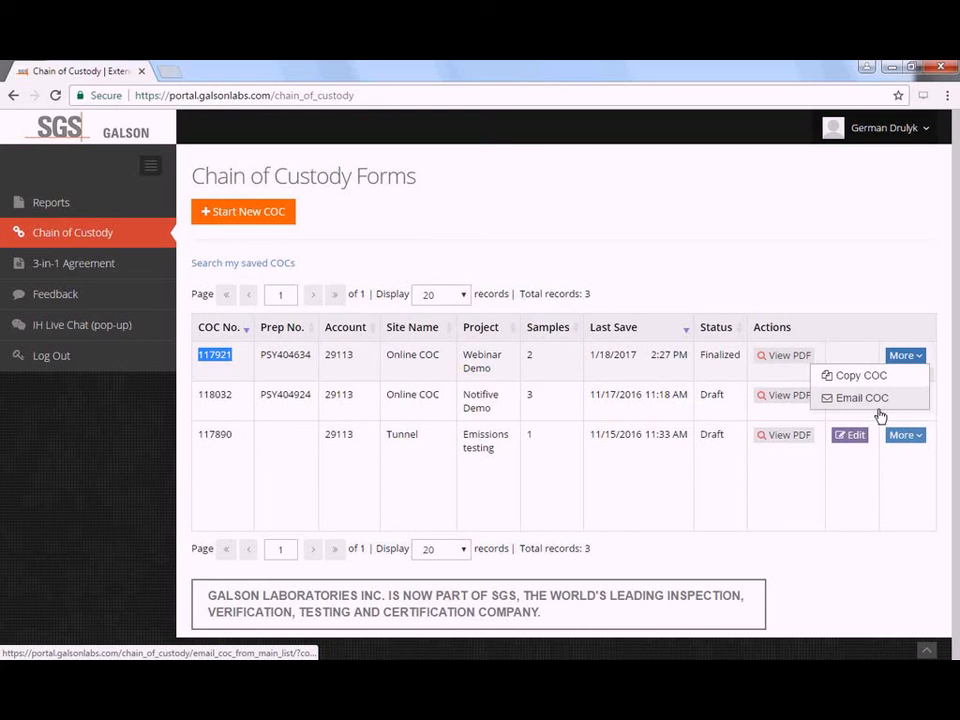
click(897, 320)
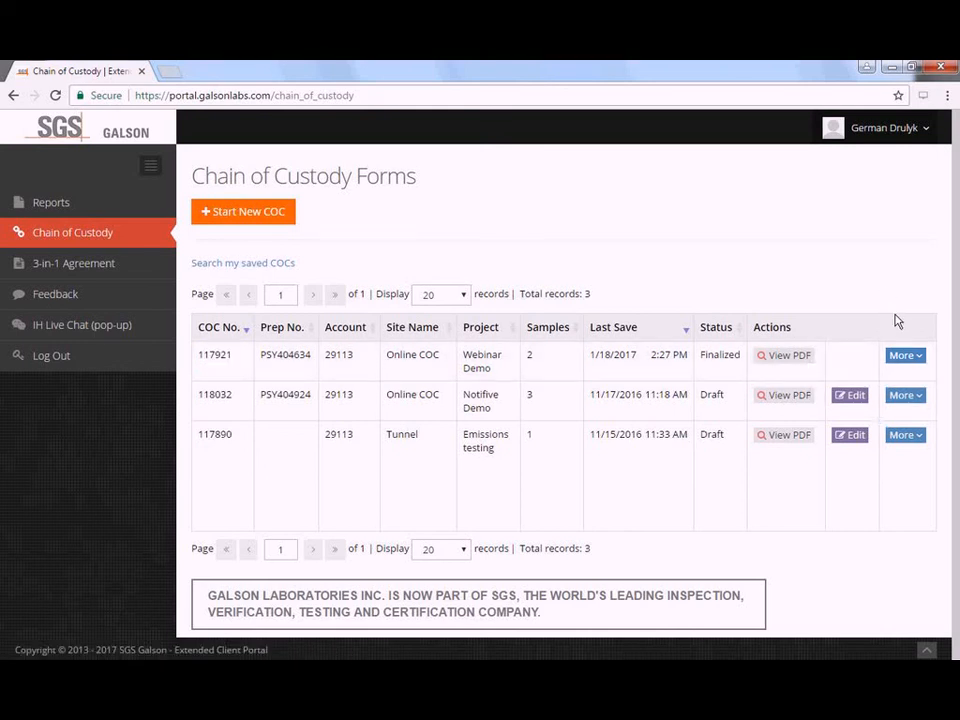
click(903, 398)
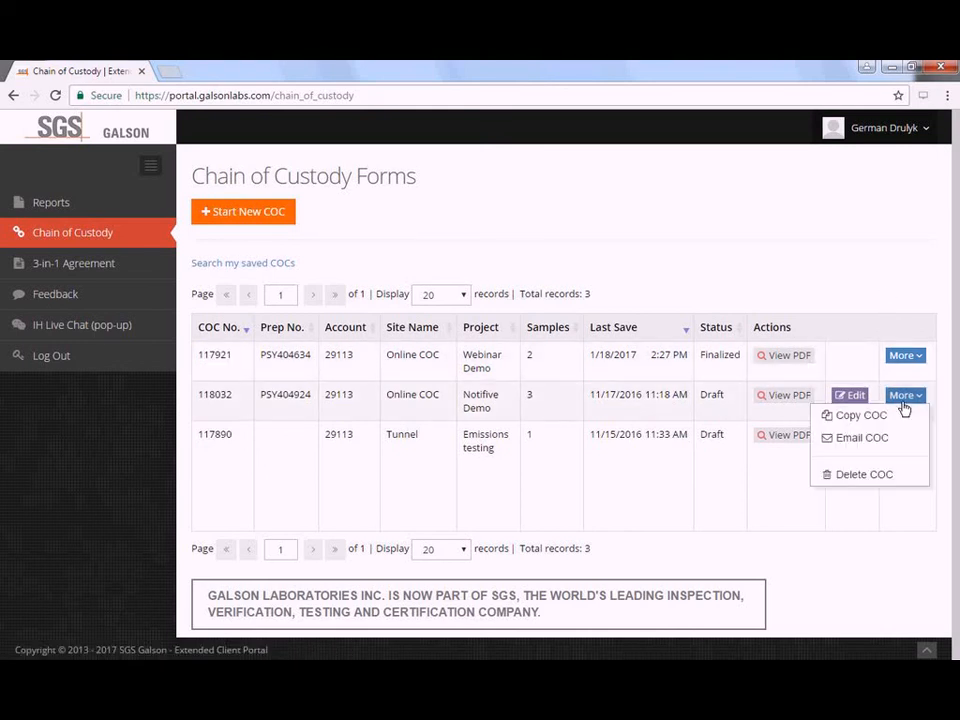
click(855, 299)
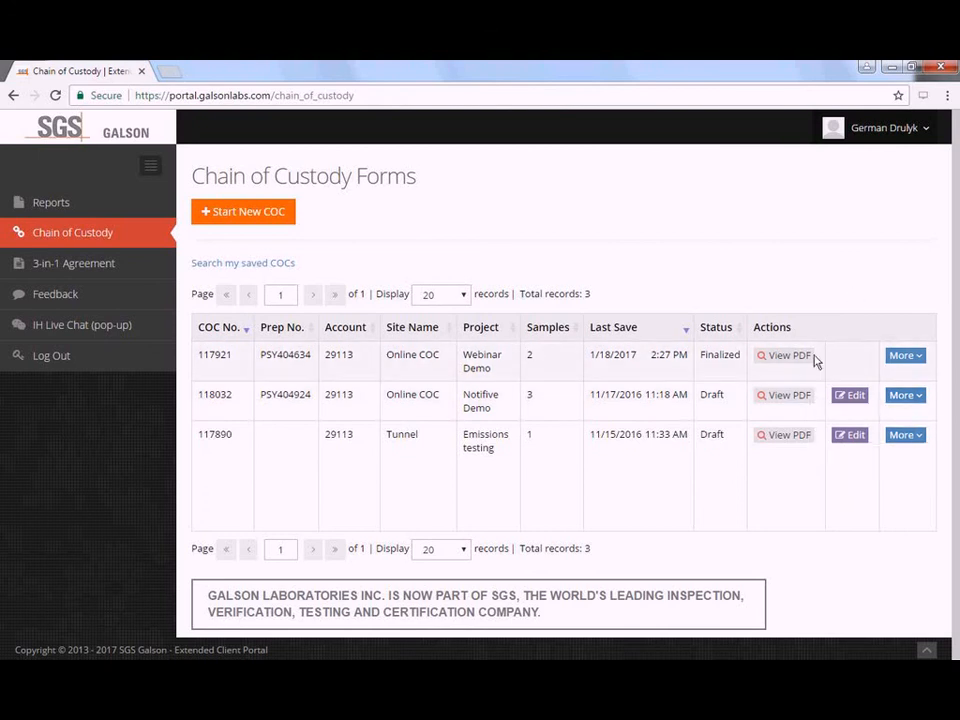
double_click(720, 395)
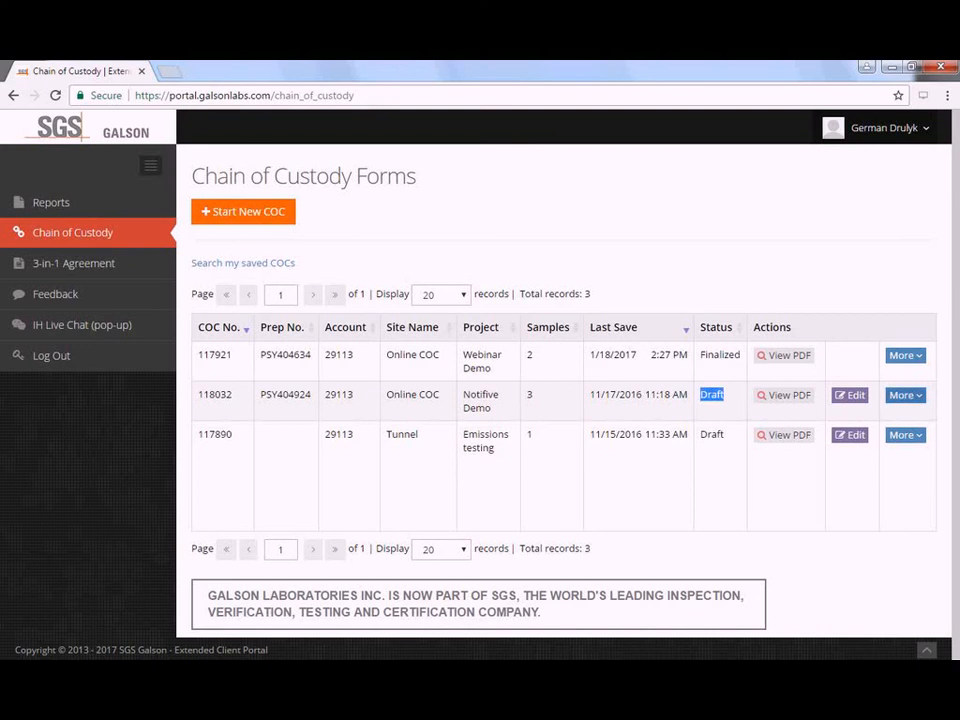
click(905, 395)
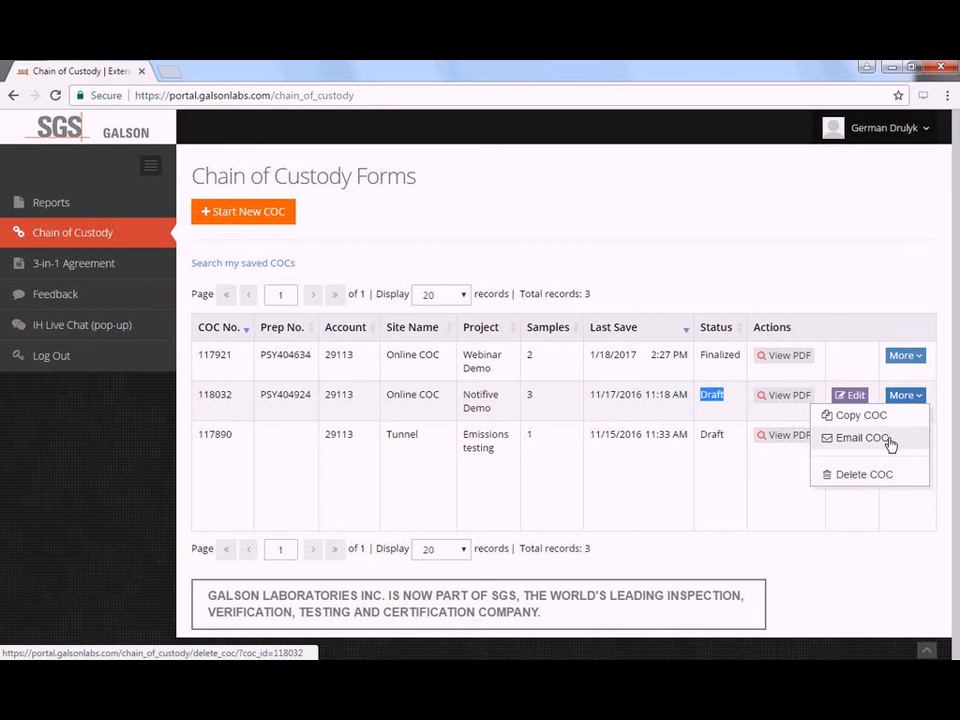
click(862, 438)
click(884, 286)
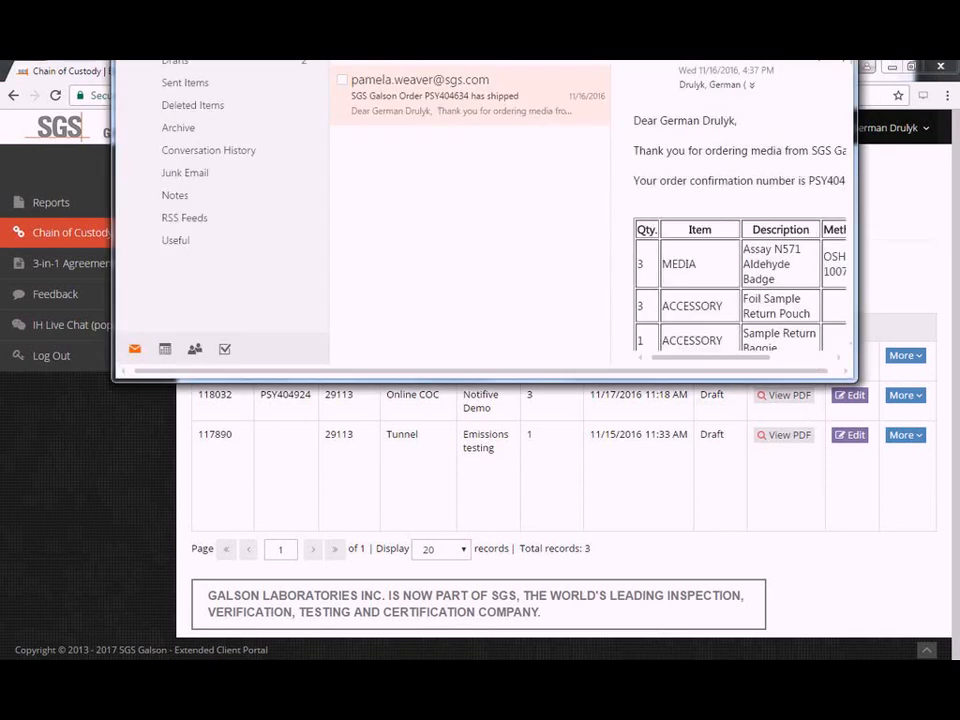
- Bring the Outlook mail window onto the screen and maximize it
drag(470, 61, 514, 90)
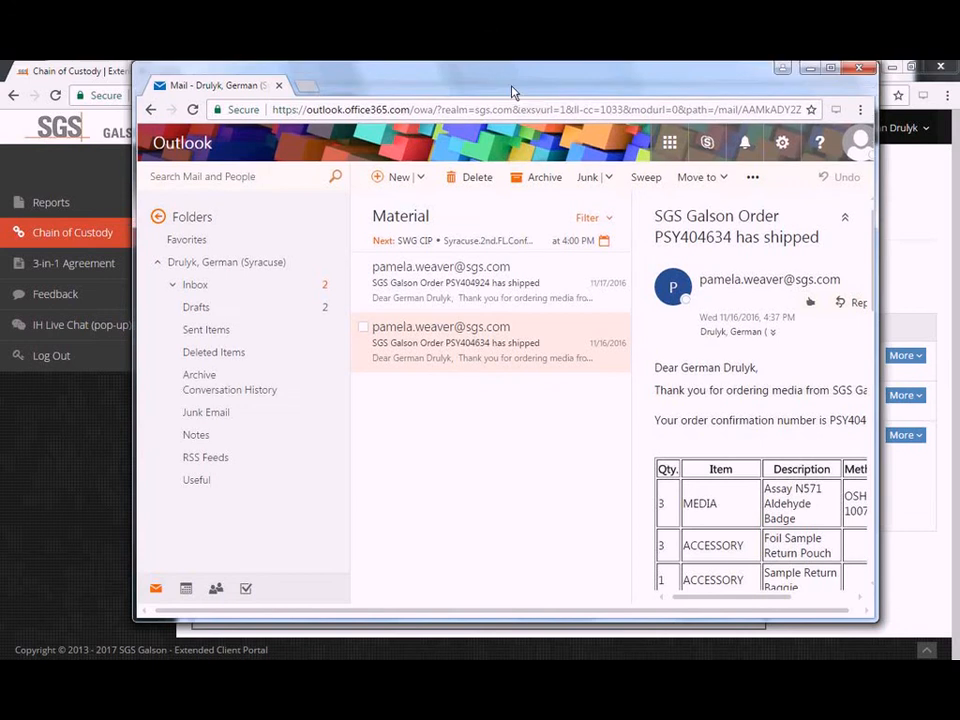
double_click(521, 95)
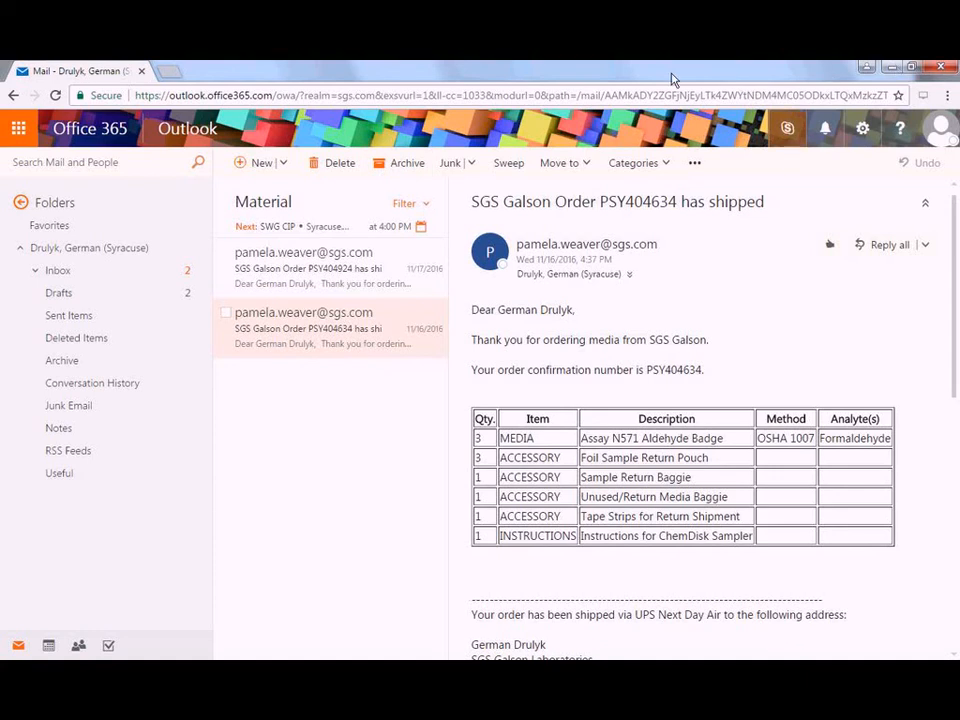
key(alt+Left)
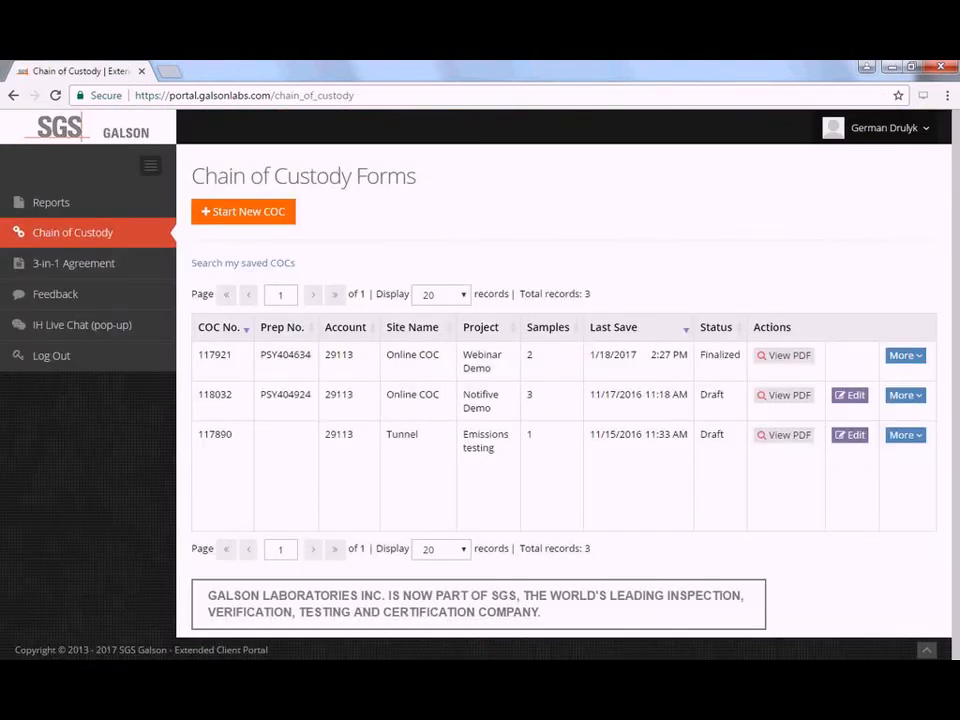
key(alt+Right)
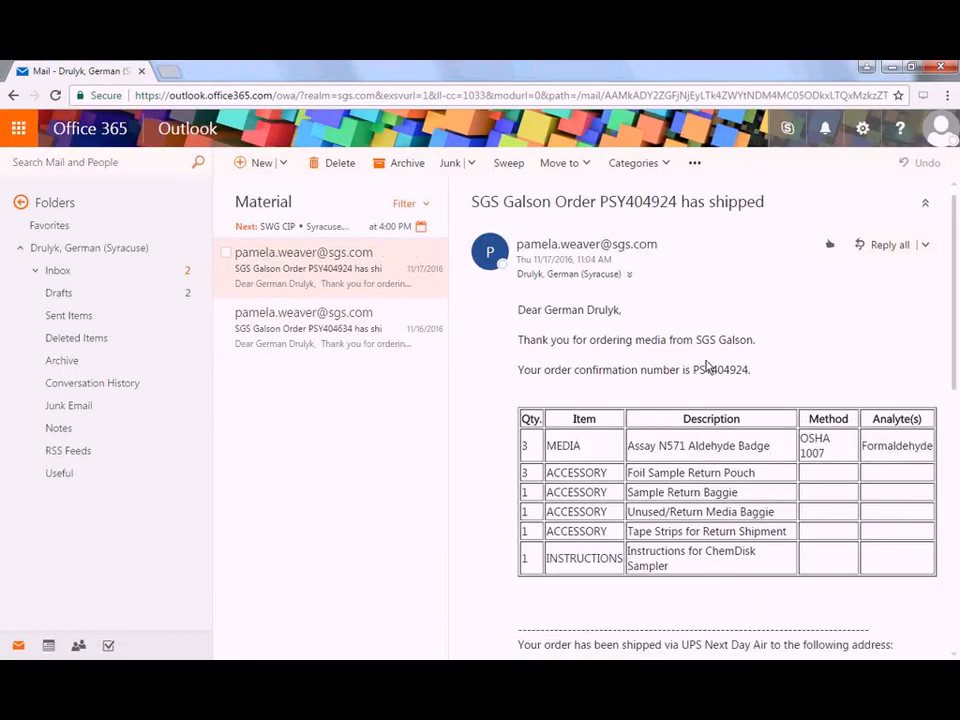
- Scroll the 11/17/2016 shipment email down to the SGS Galson News pre-populated COC announcement
scroll(710, 341, down, 1)
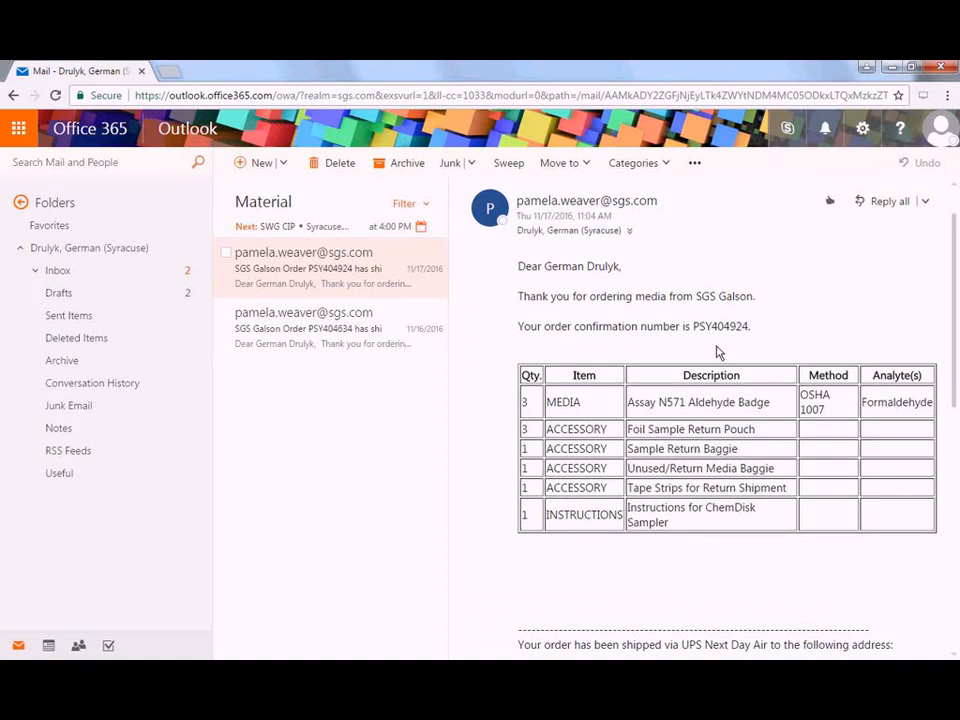
scroll(716, 352, down, 5)
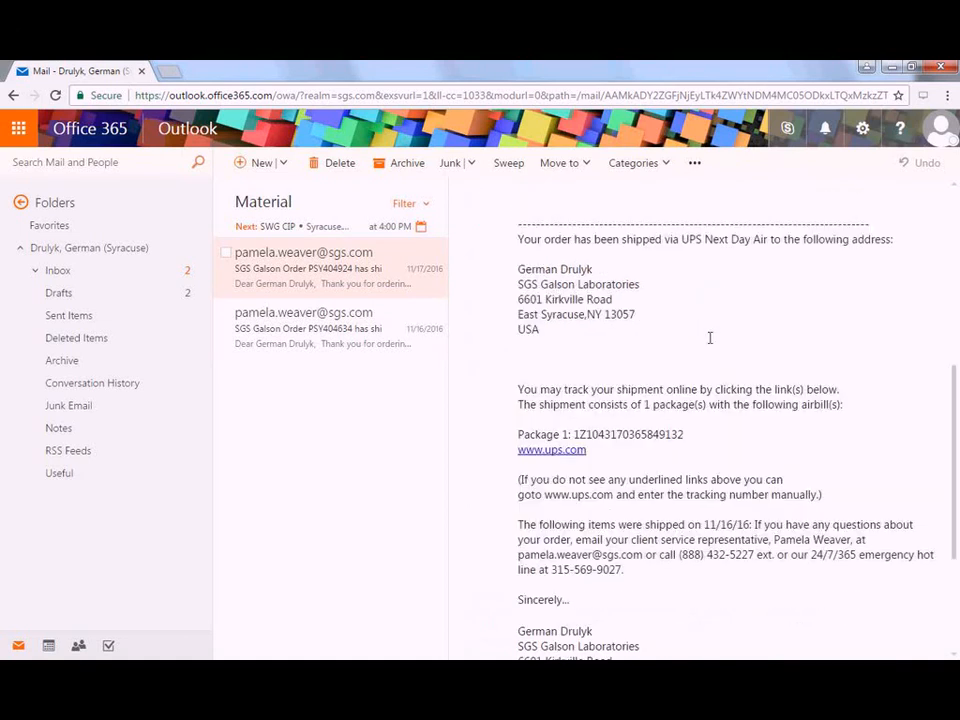
scroll(710, 338, down, 3)
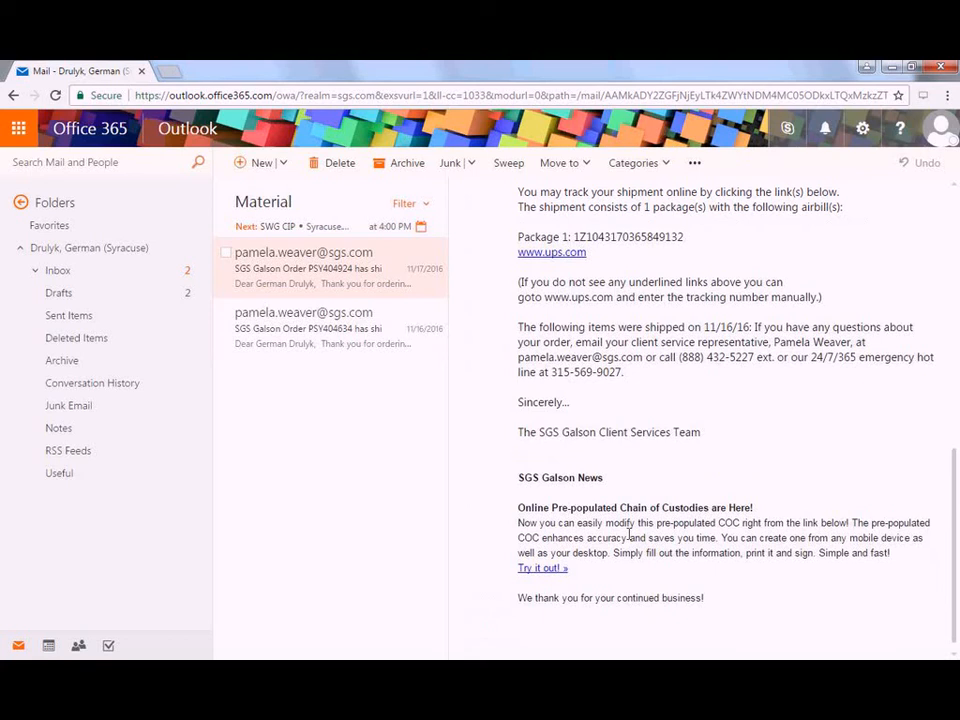
drag(570, 568, 518, 507)
click(597, 547)
- Open draft COC 118032 from the email's 'Try it out!' link and check its source prep number
click(558, 570)
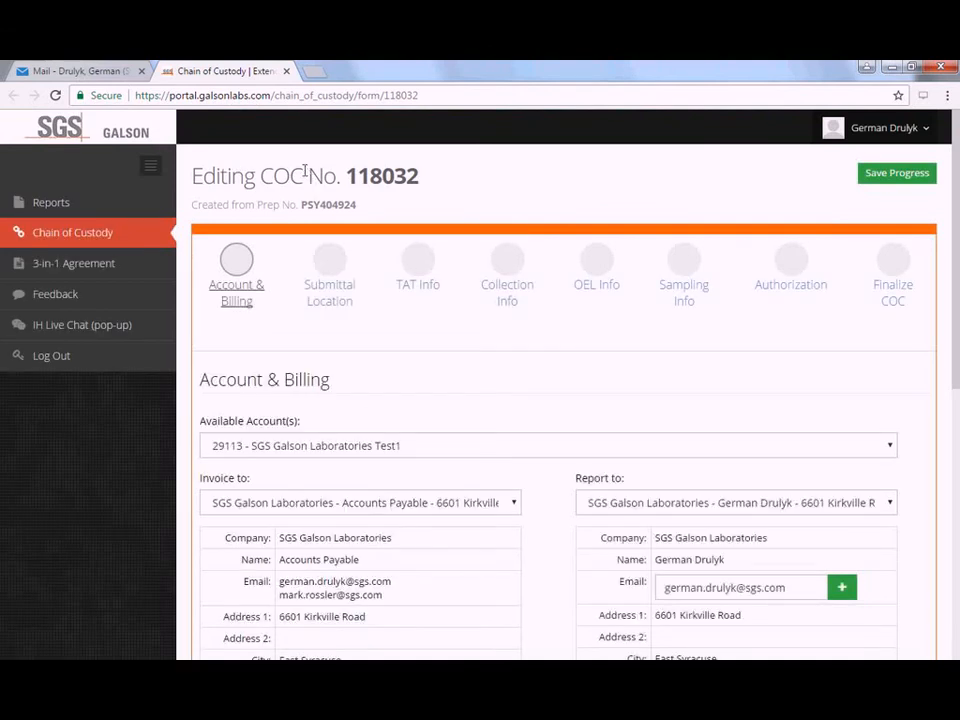
double_click(330, 205)
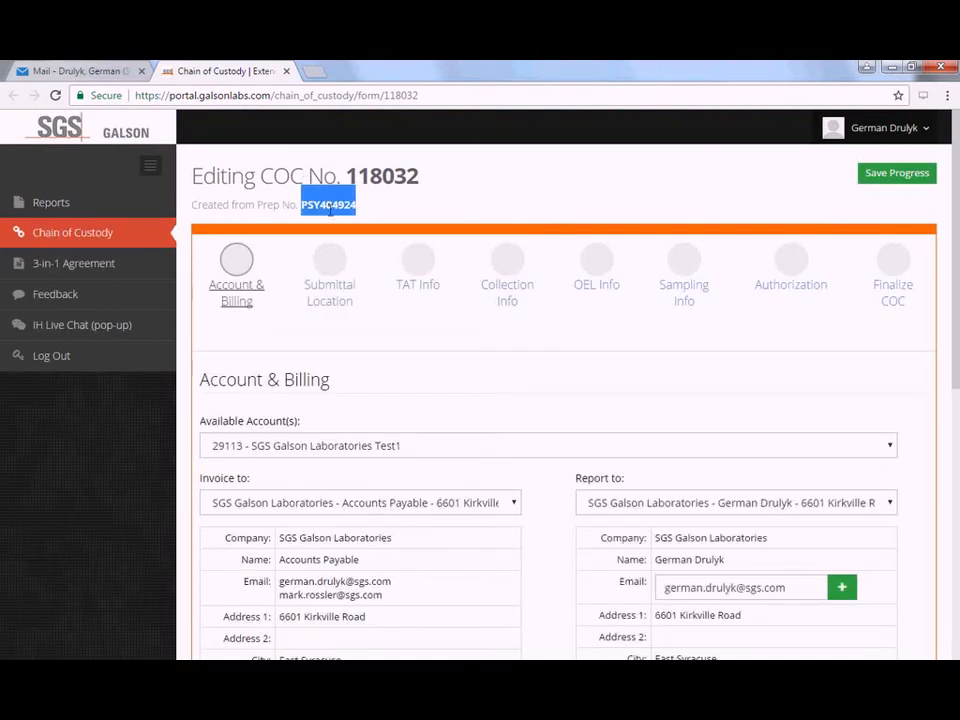
click(396, 214)
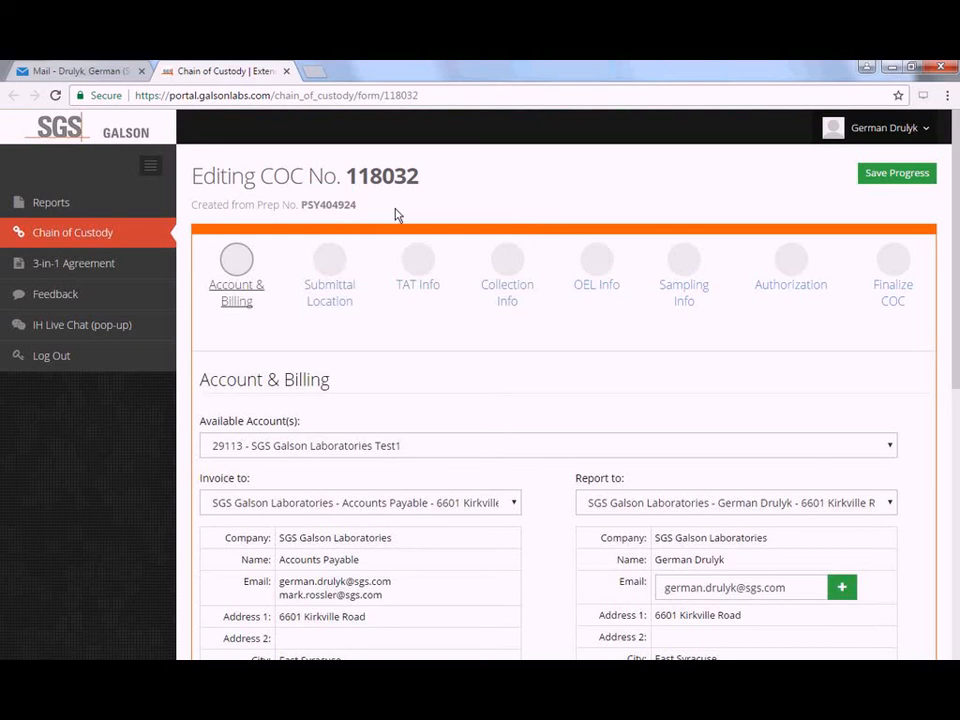
scroll(400, 235, down, 1)
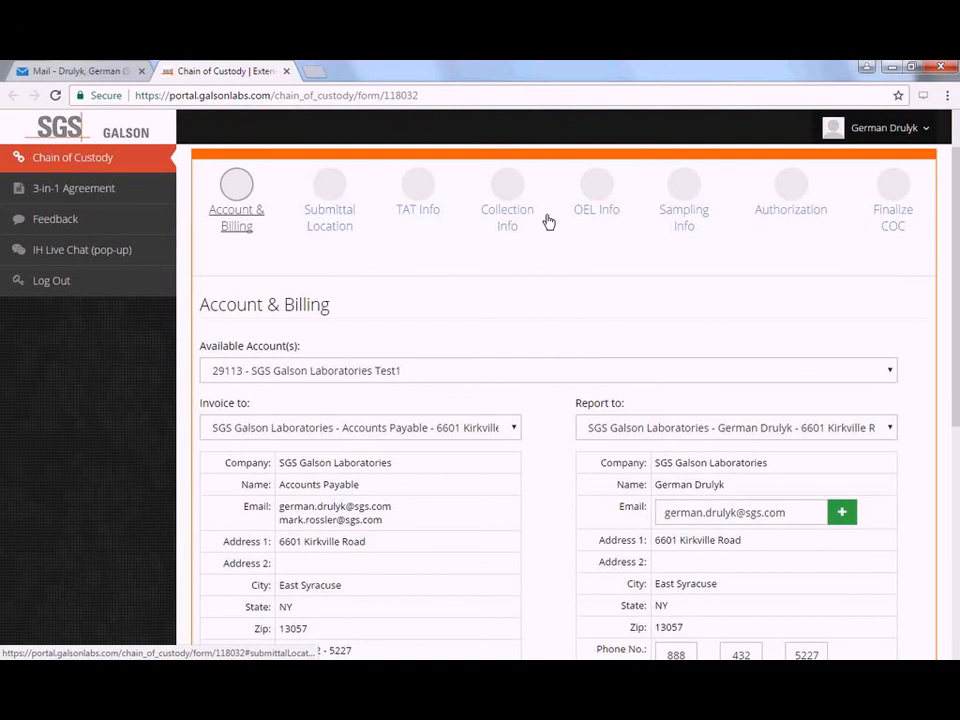
- Go to the Sampling Info step and review the three pre-populated samples still lacking Sample IDs
click(680, 213)
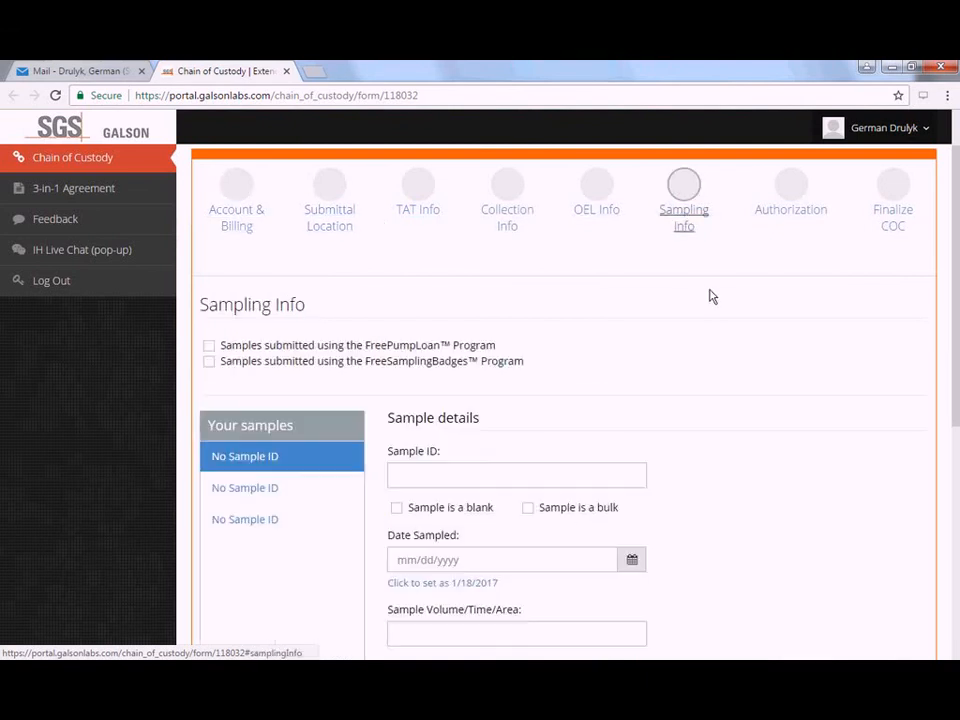
scroll(711, 296, down, 3)
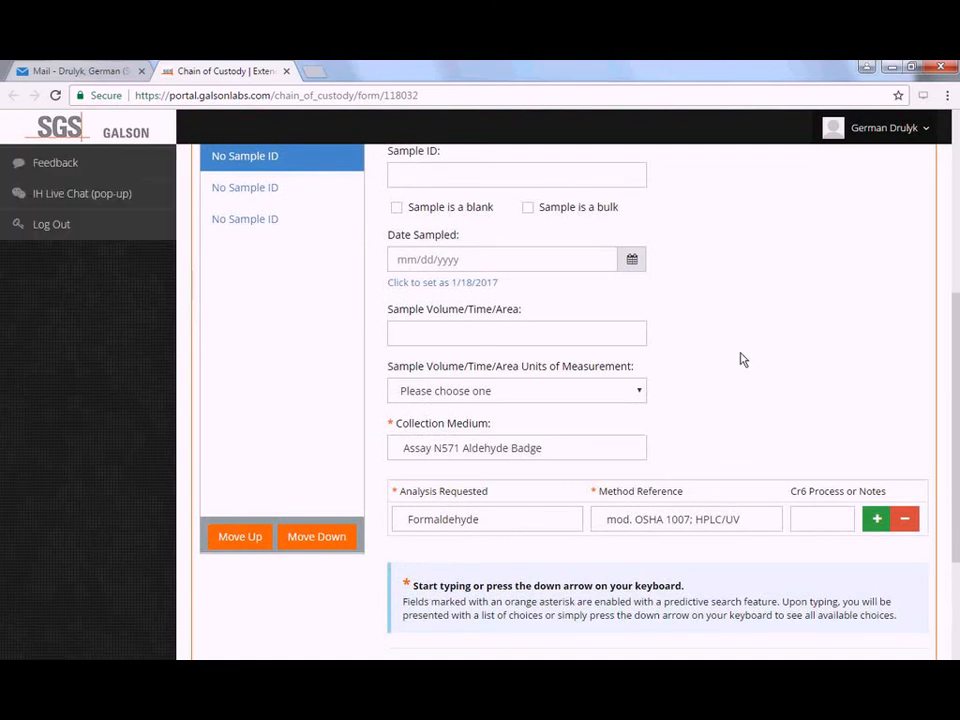
scroll(741, 360, up, 3)
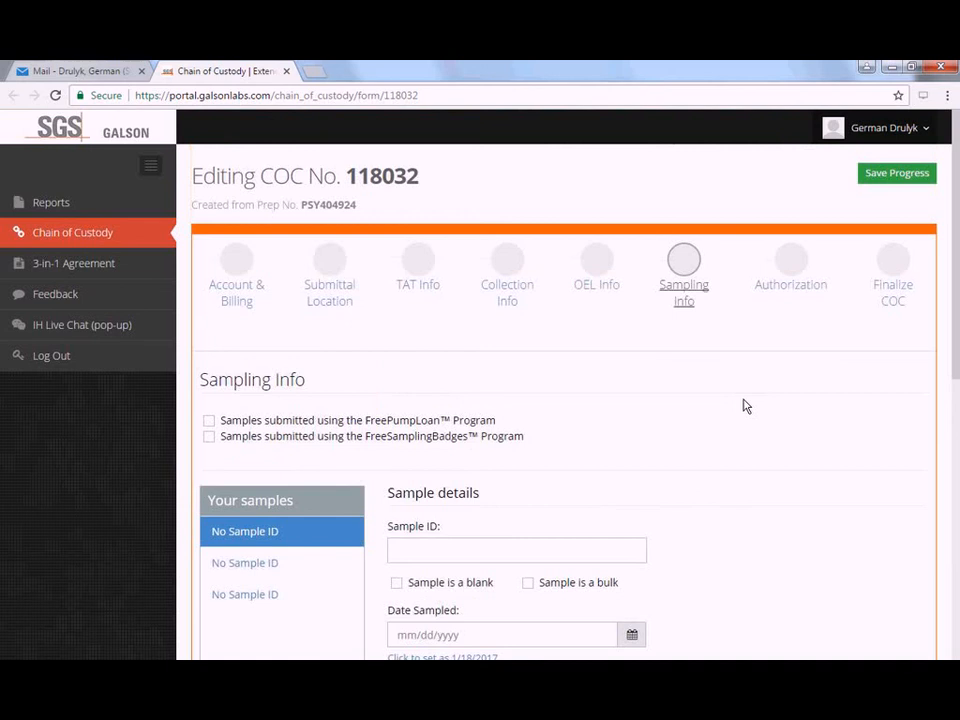
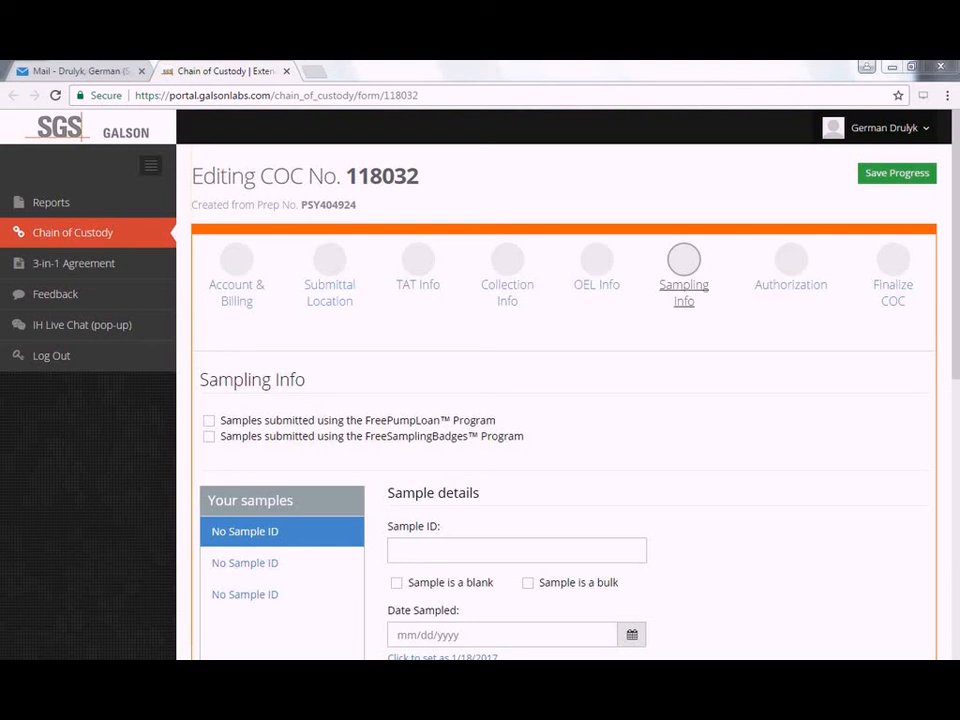
- Start an IH Live Chat with an online agent and centre the LiveHelpNow window over the COC form
right_click(603, 80)
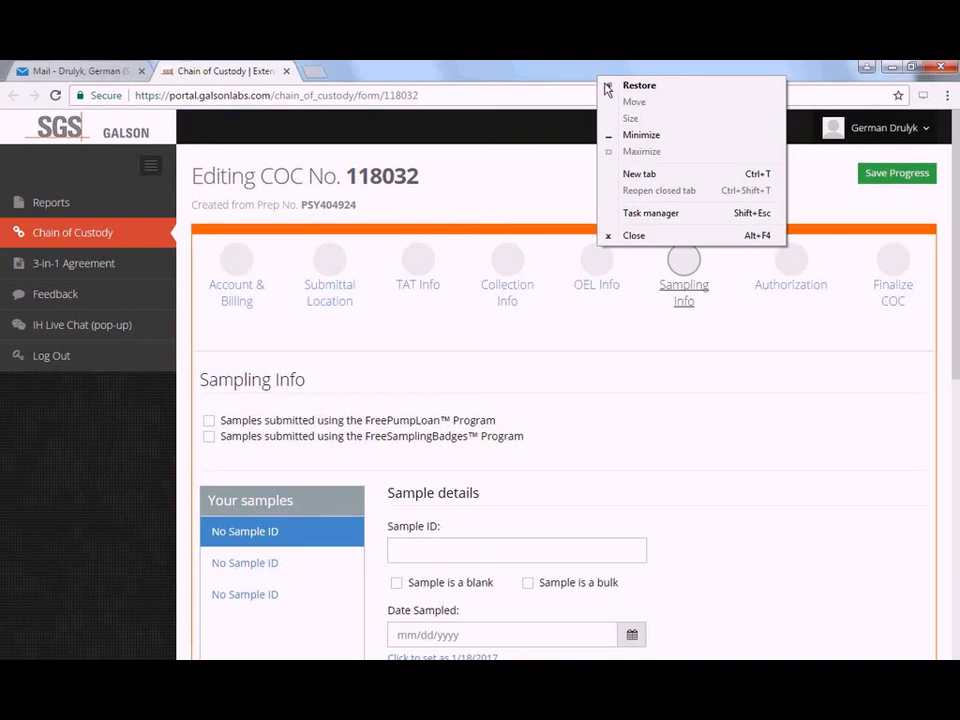
click(91, 521)
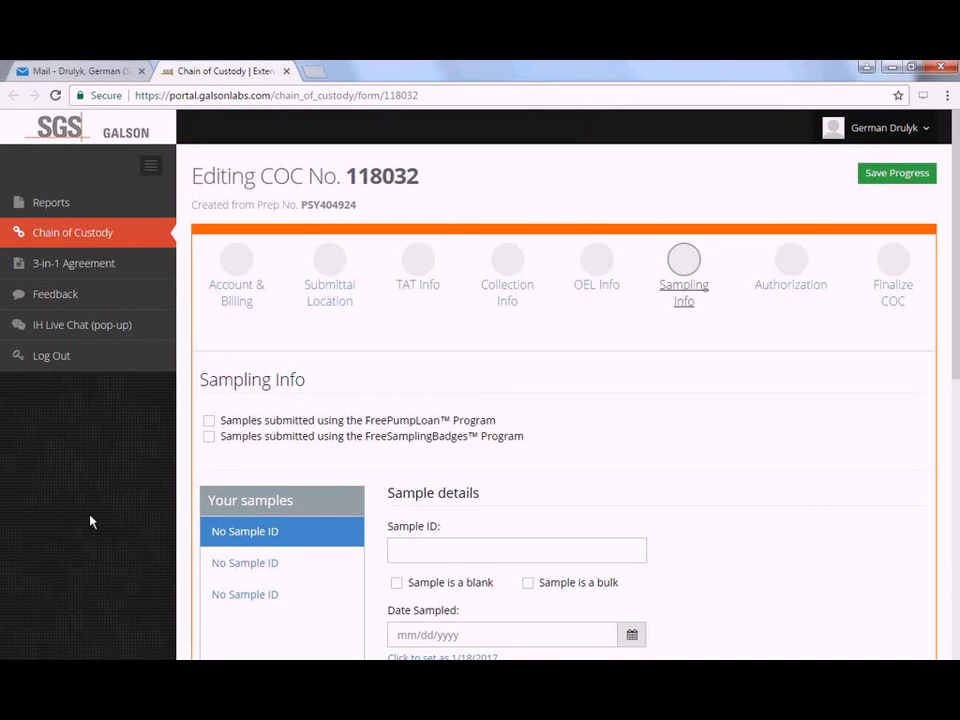
click(91, 326)
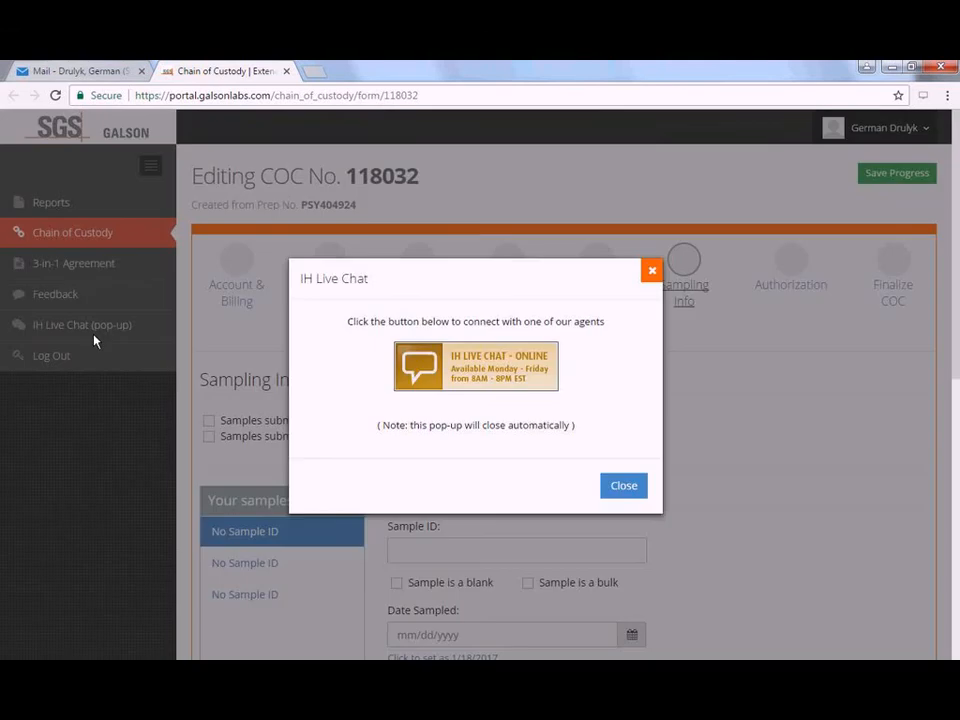
click(645, 499)
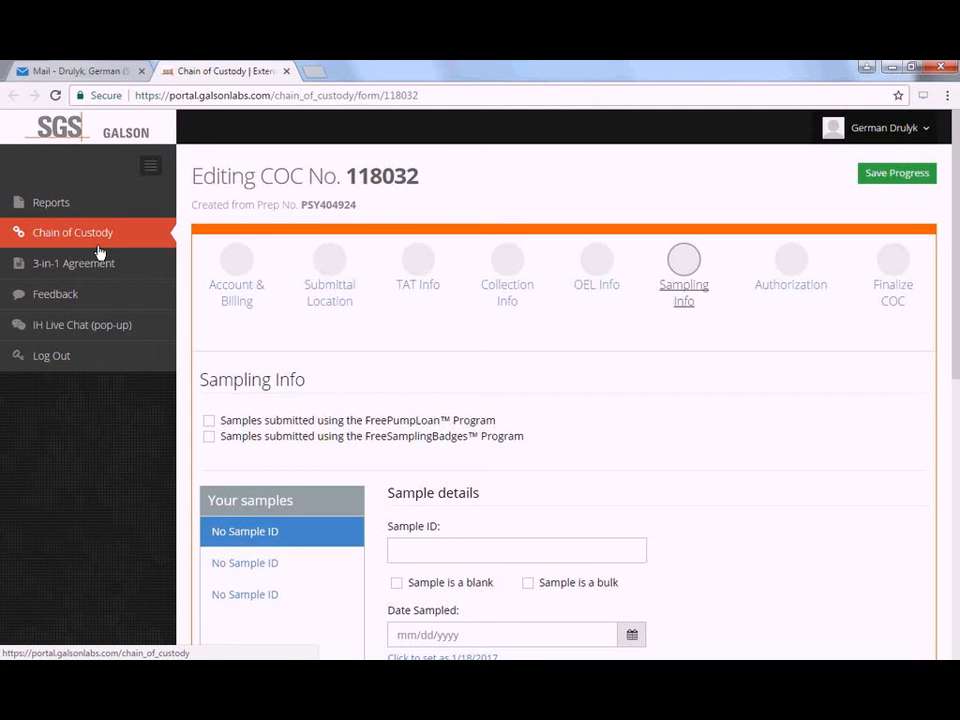
click(113, 334)
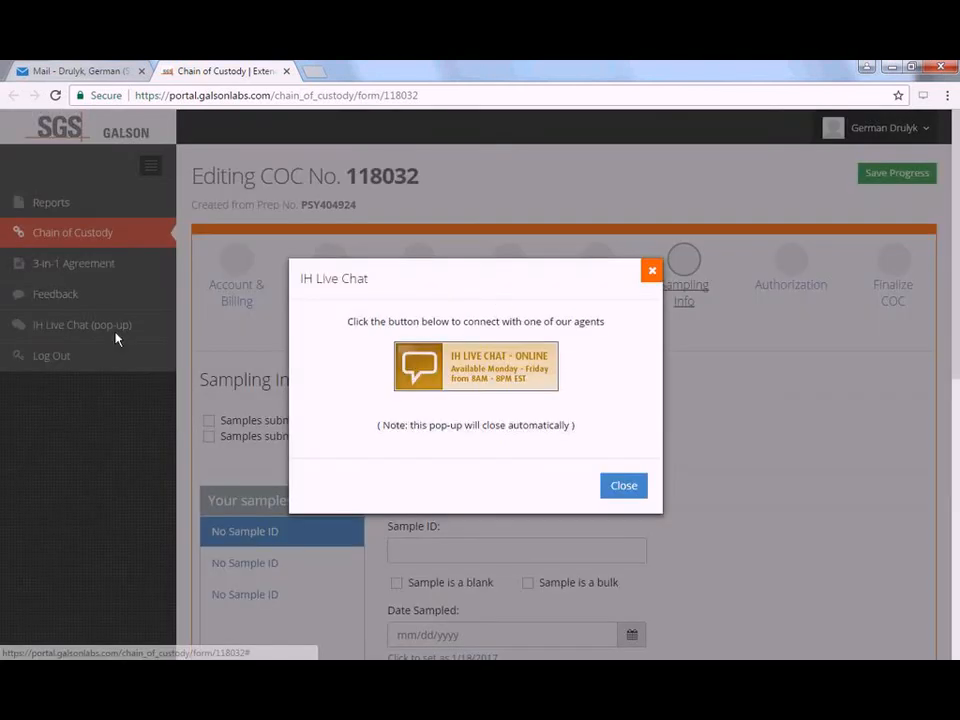
click(512, 383)
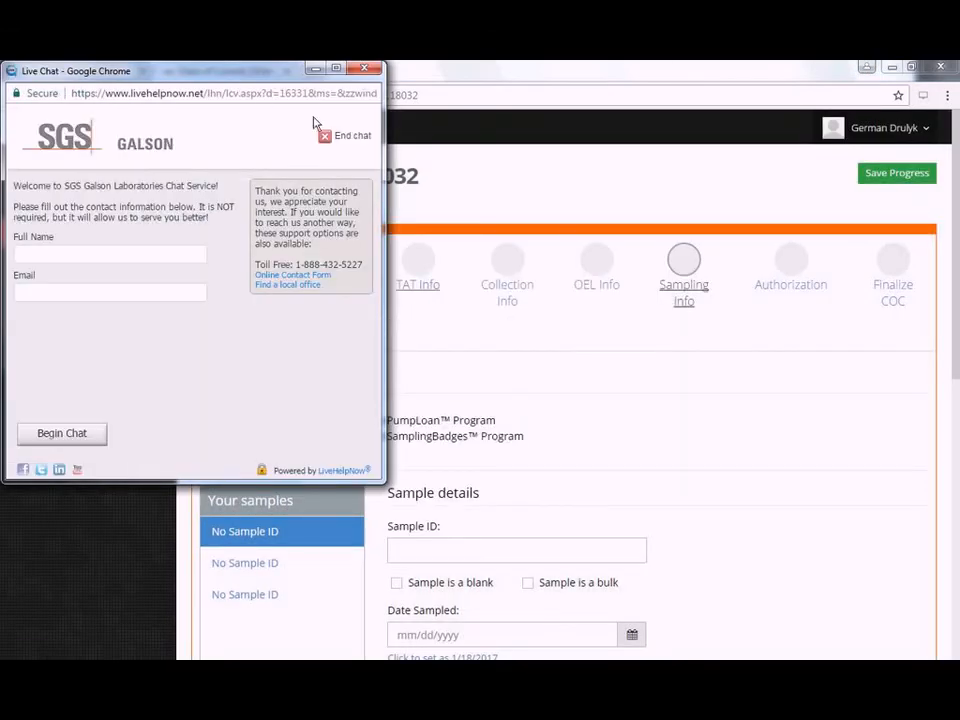
drag(232, 84, 709, 203)
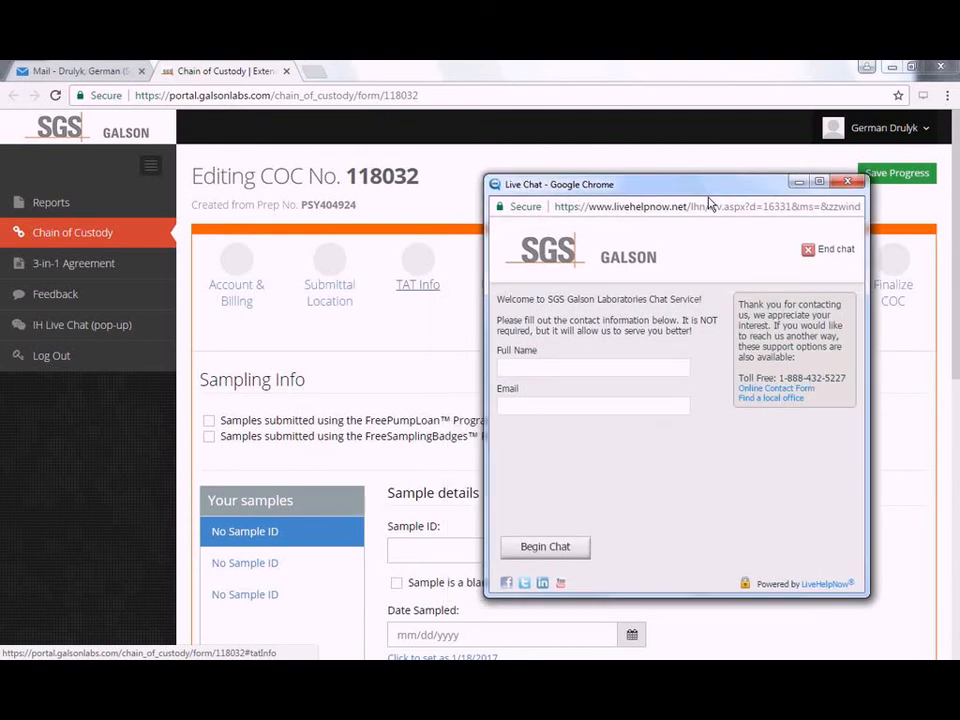